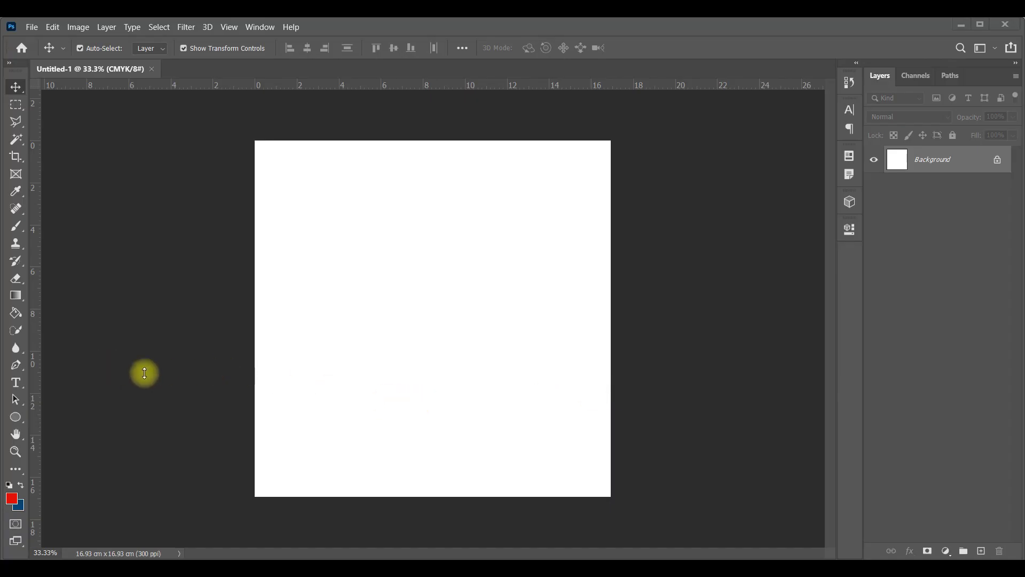
- Add a reversed, radial Gradient Fill layer that glows white at the centre and fades to red
{"action": "key", "text": "space"}
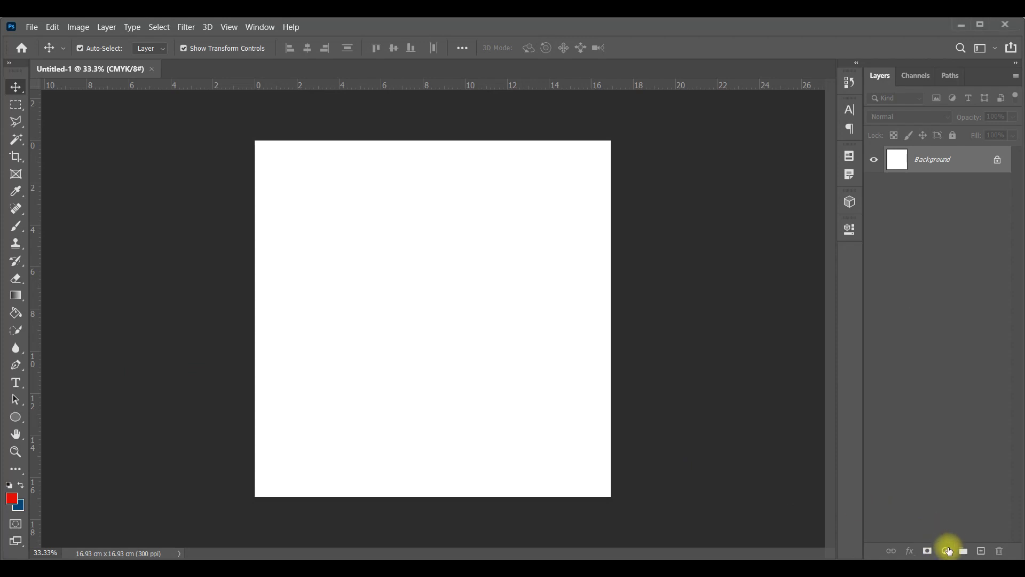
{"action": "left_click", "coordinate": [946, 552]}
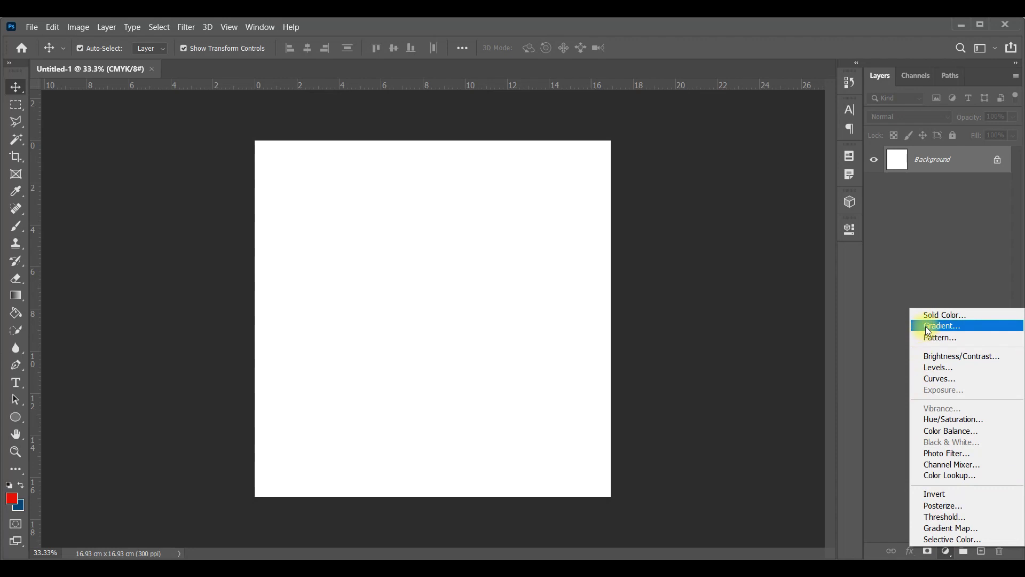
{"action": "left_click", "coordinate": [925, 326]}
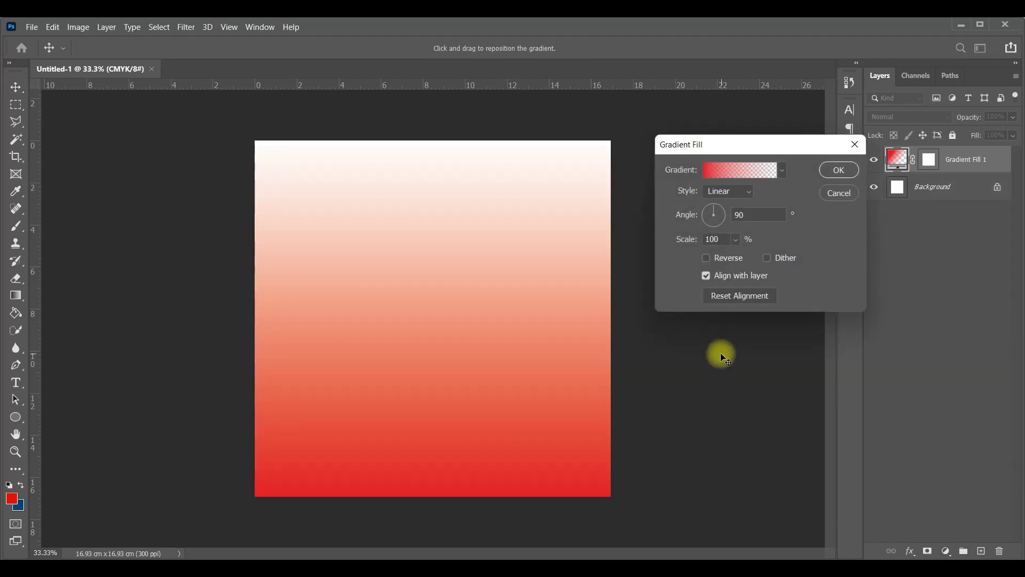
{"action": "left_click", "coordinate": [707, 258]}
{"action": "left_click", "coordinate": [716, 191]}
{"action": "left_click", "coordinate": [715, 215]}
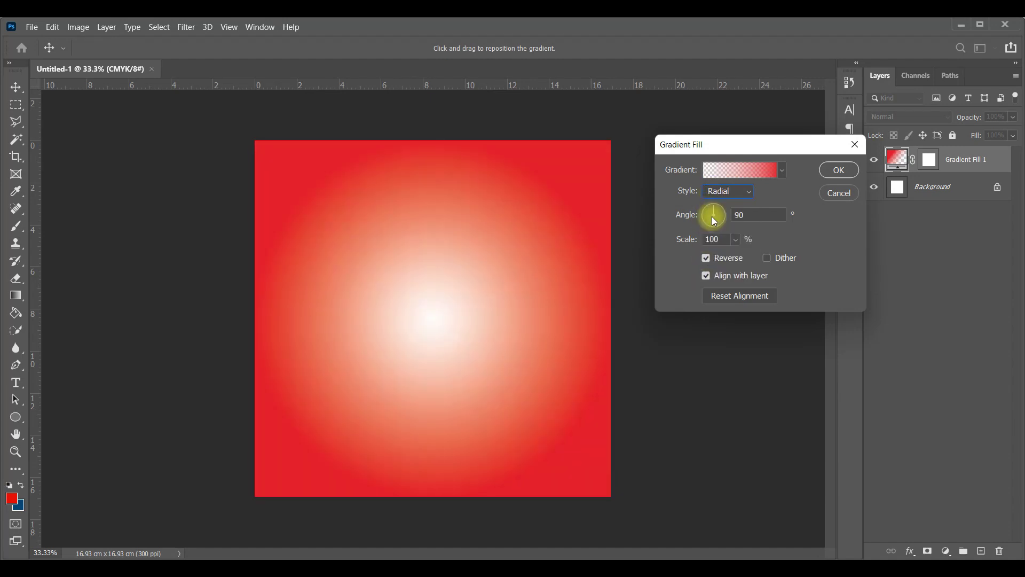
- Apply the Foreground to Background preset in the Gradient Editor
{"action": "left_click", "coordinate": [735, 172]}
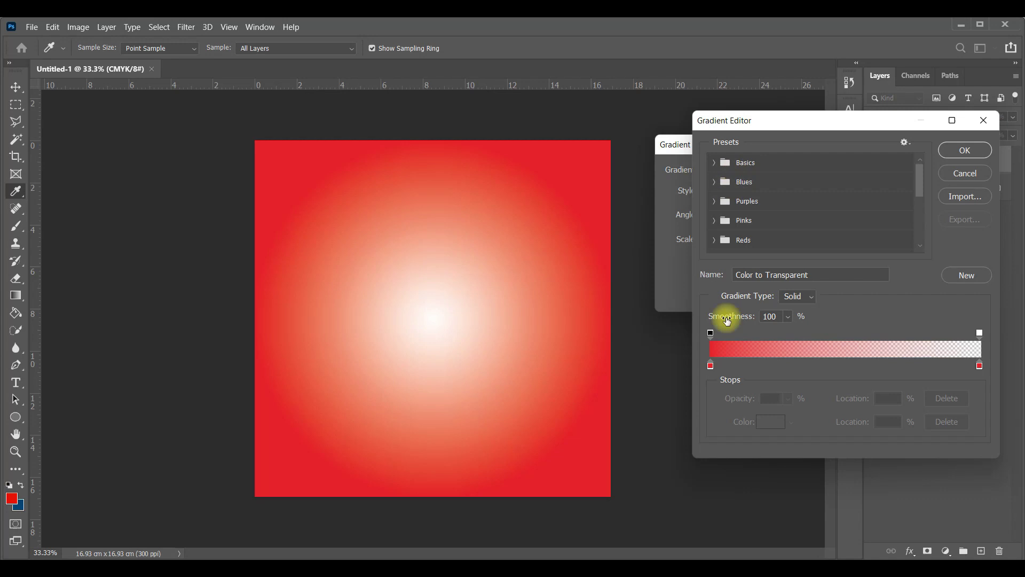
{"action": "left_click", "coordinate": [980, 366]}
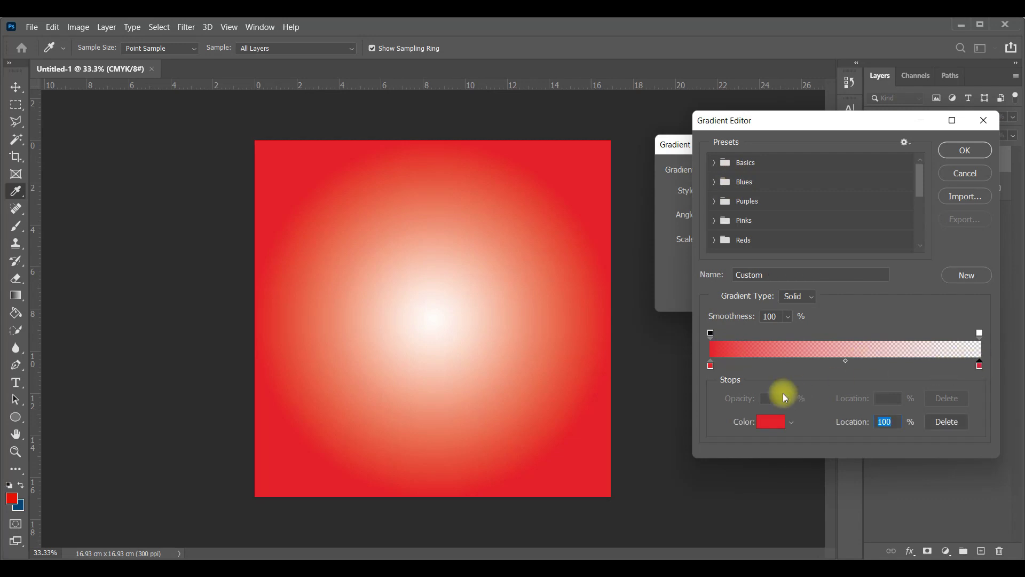
{"action": "left_click", "coordinate": [719, 163]}
{"action": "left_click", "coordinate": [731, 182]}
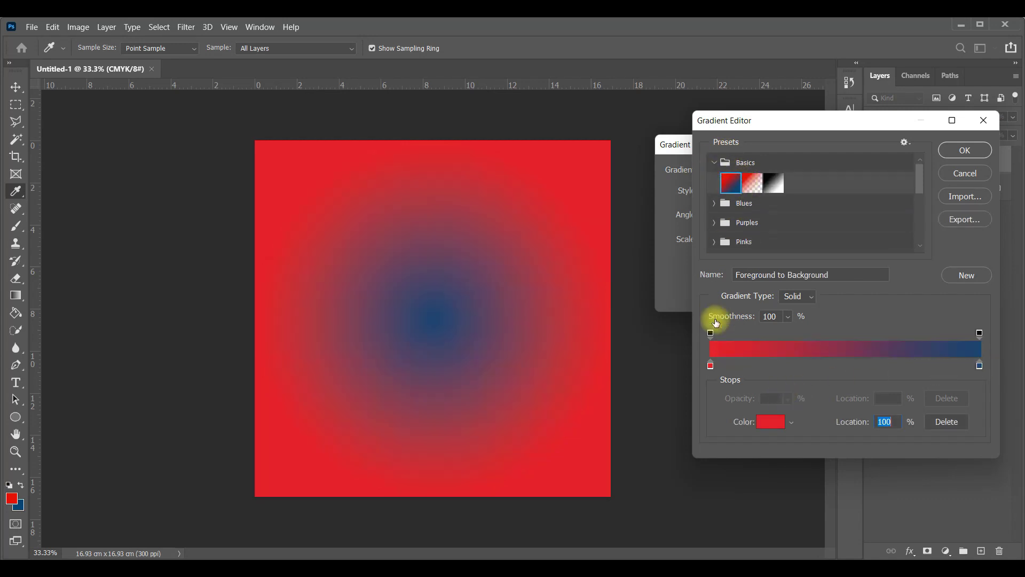
- Set the gradient's right colour stop to light pink (ff7979)
{"action": "left_click", "coordinate": [980, 367]}
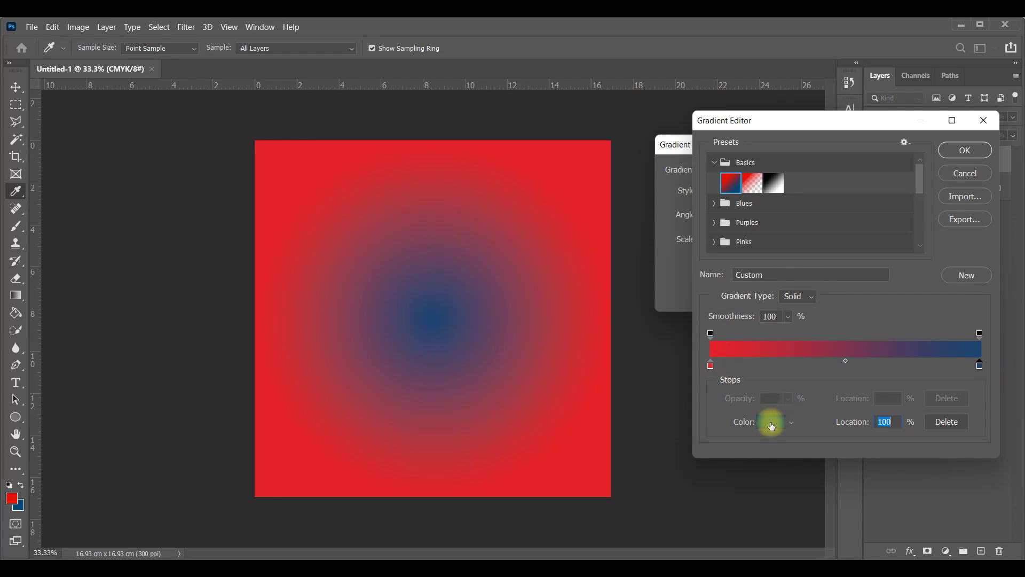
{"action": "left_click", "coordinate": [771, 422]}
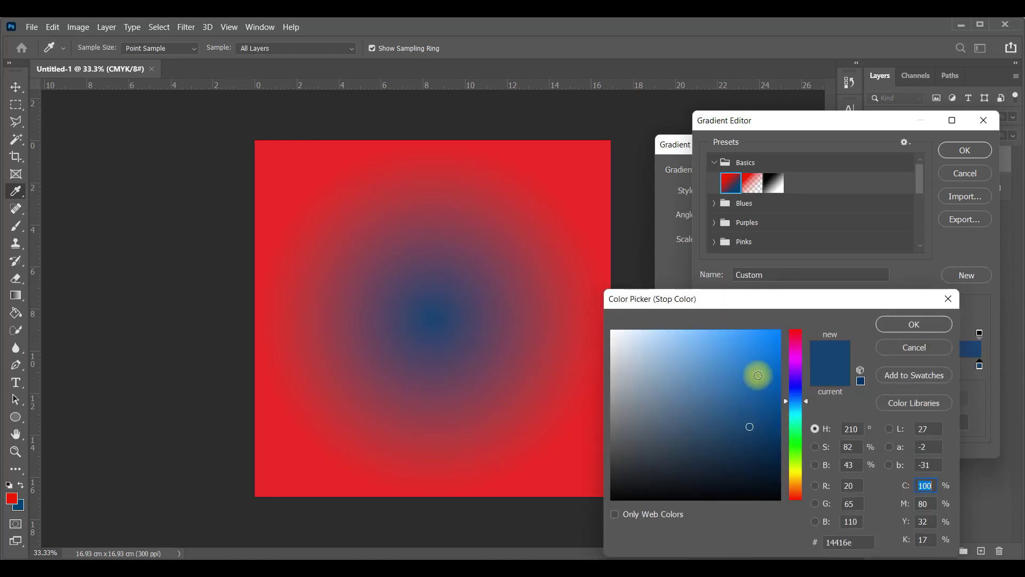
{"action": "left_click", "coordinate": [779, 331]}
{"action": "mouse_move", "coordinate": [798, 374]}
{"action": "left_mouse_down"}
{"action": "mouse_move", "coordinate": [796, 331]}
{"action": "mouse_move", "coordinate": [709, 330]}
{"action": "left_mouse_up"}
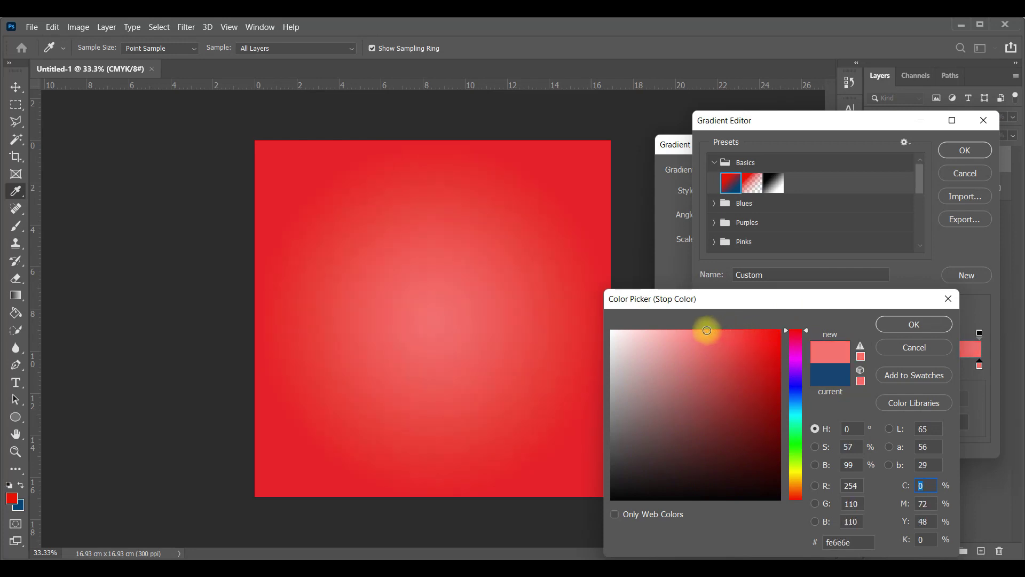
{"action": "left_click", "coordinate": [932, 324]}
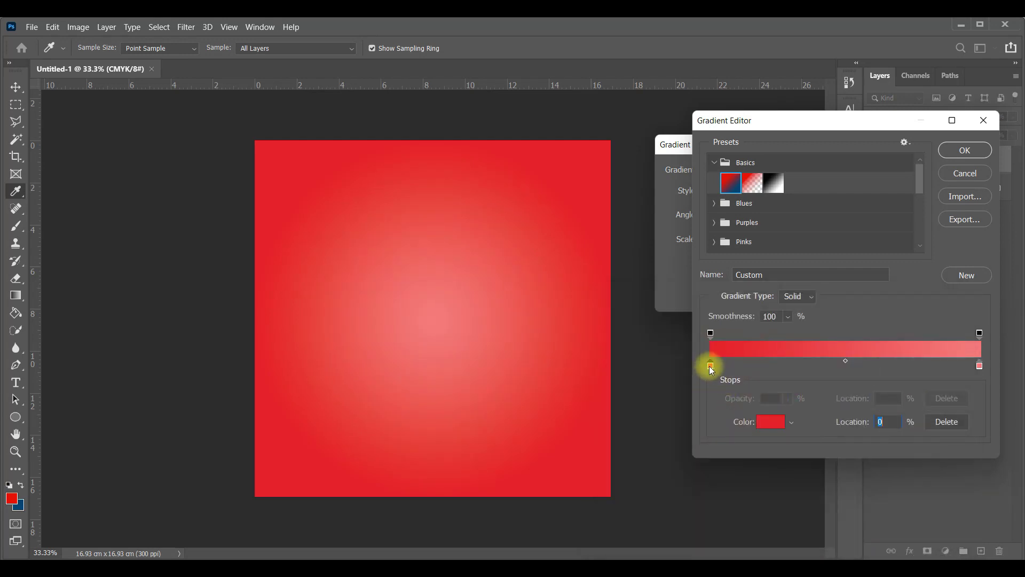
- Set the left stop to deep red (d80109) and accept the gradient fill
{"action": "left_click", "coordinate": [771, 422]}
{"action": "mouse_move", "coordinate": [755, 344]}
{"action": "left_mouse_down"}
{"action": "mouse_move", "coordinate": [806, 319]}
{"action": "mouse_move", "coordinate": [783, 344]}
{"action": "left_mouse_up"}
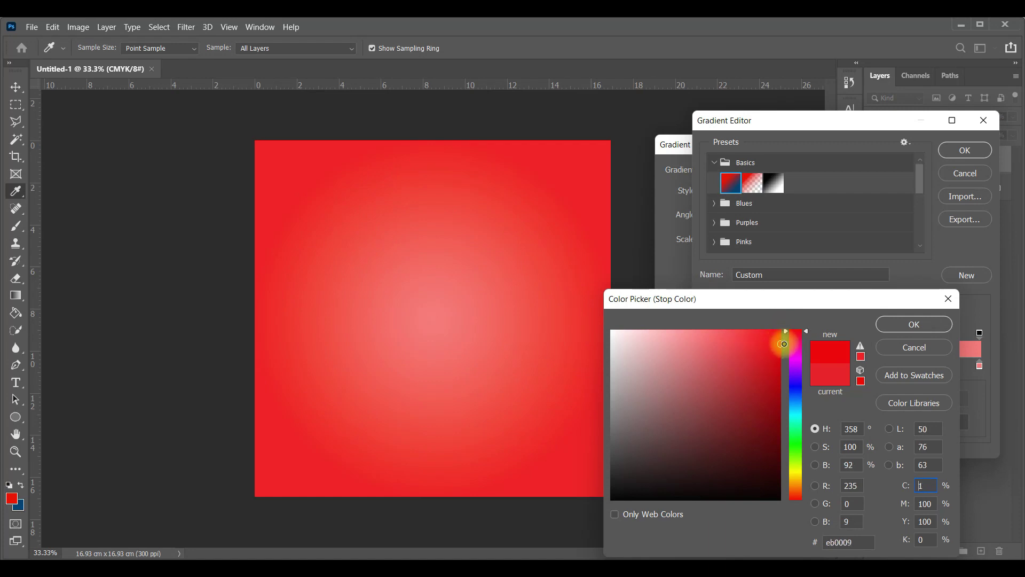
{"action": "left_click_drag", "start_coordinate": [779, 348], "coordinate": [782, 355]}
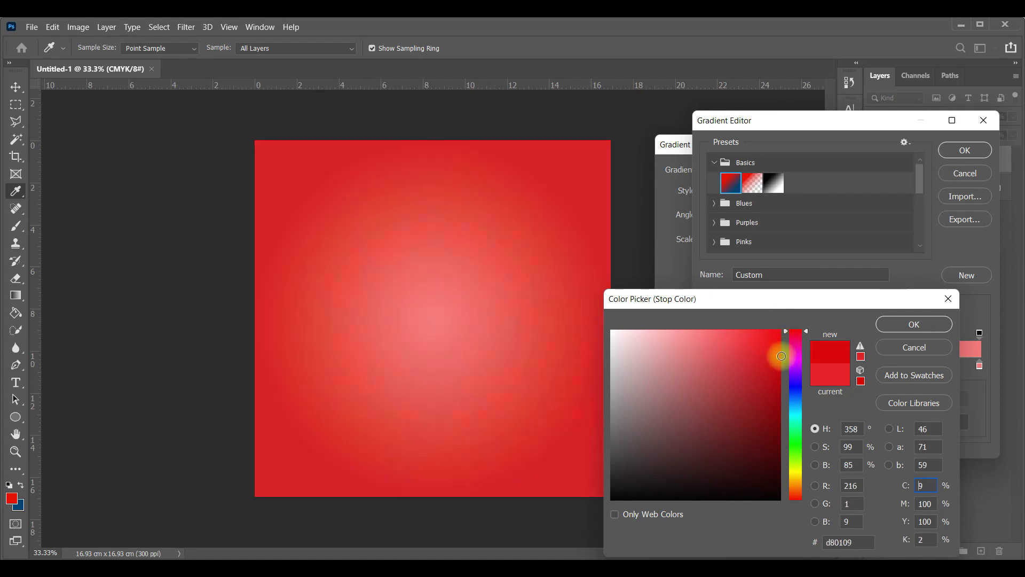
{"action": "left_click", "coordinate": [914, 324]}
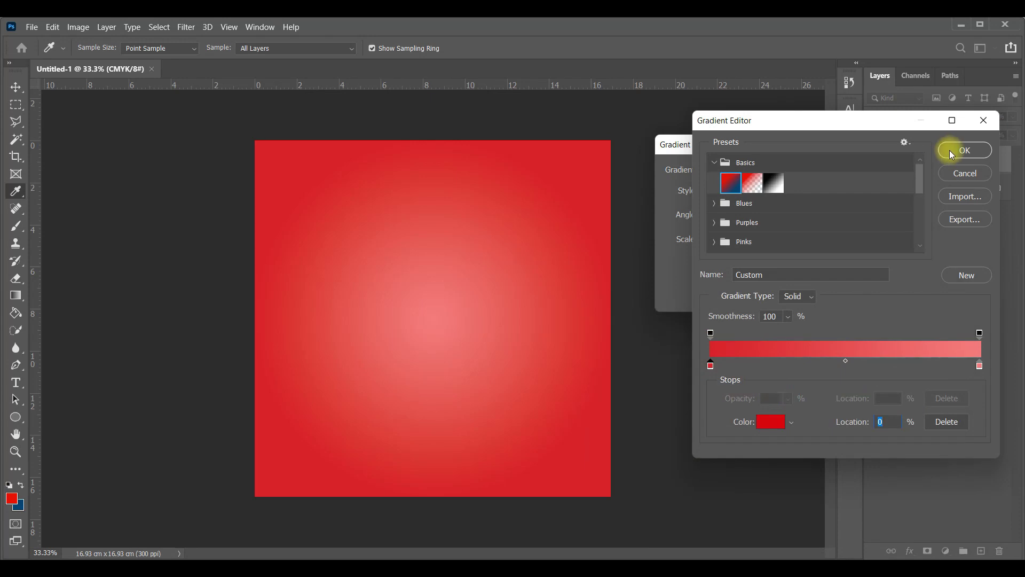
{"action": "left_click", "coordinate": [961, 150]}
{"action": "left_click", "coordinate": [839, 170]}
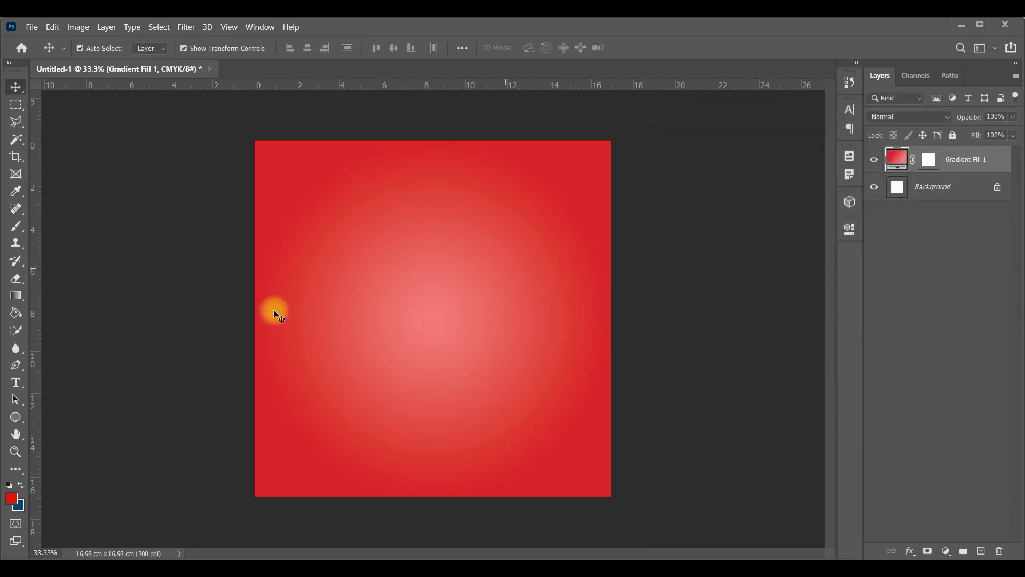
- Set the Ellipse tool's shape fill colour to white
{"action": "left_click", "coordinate": [14, 419]}
{"action": "left_click", "coordinate": [152, 49]}
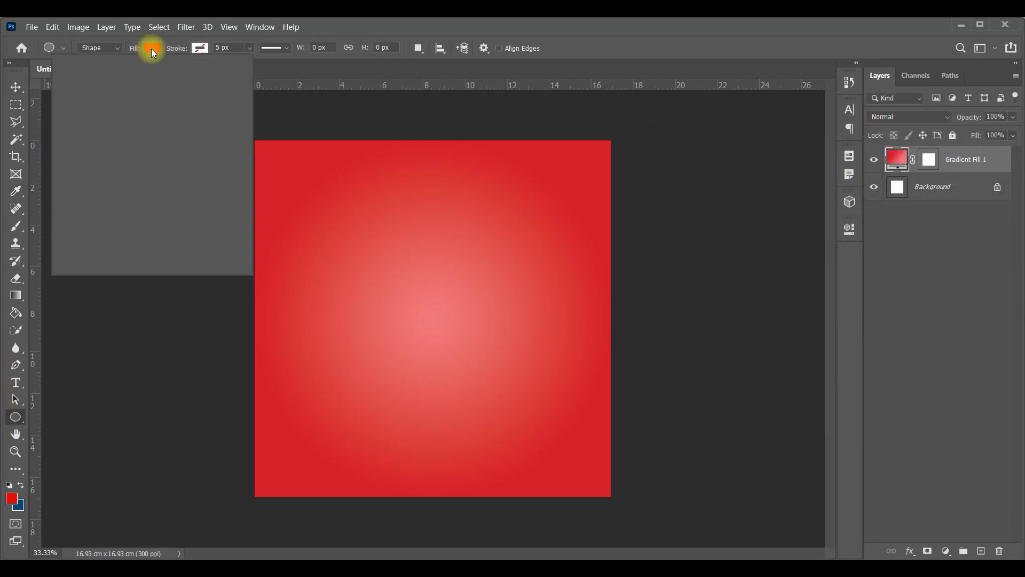
{"action": "left_click", "coordinate": [235, 73]}
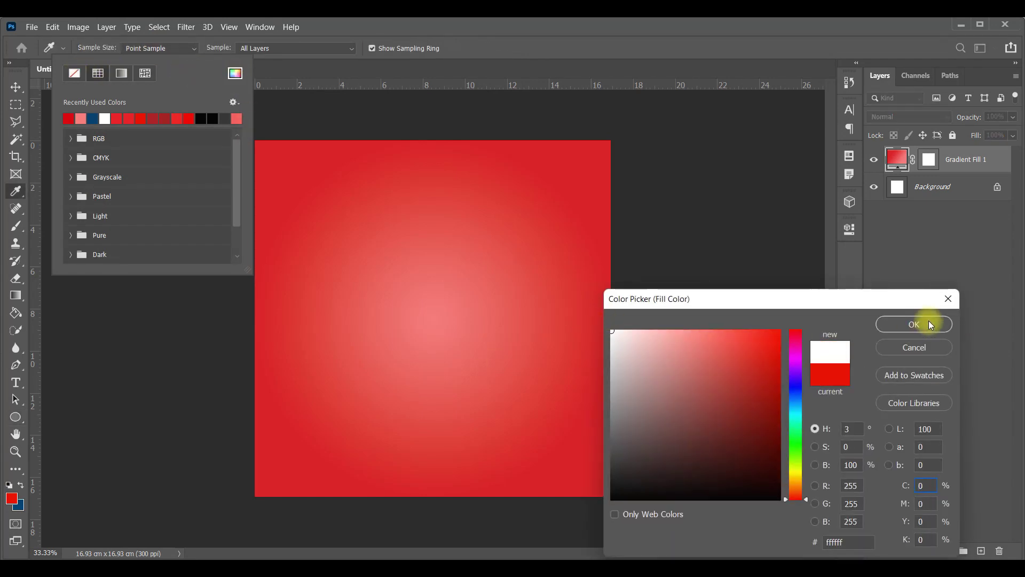
{"action": "left_click", "coordinate": [930, 324]}
{"action": "left_click", "coordinate": [16, 87]}
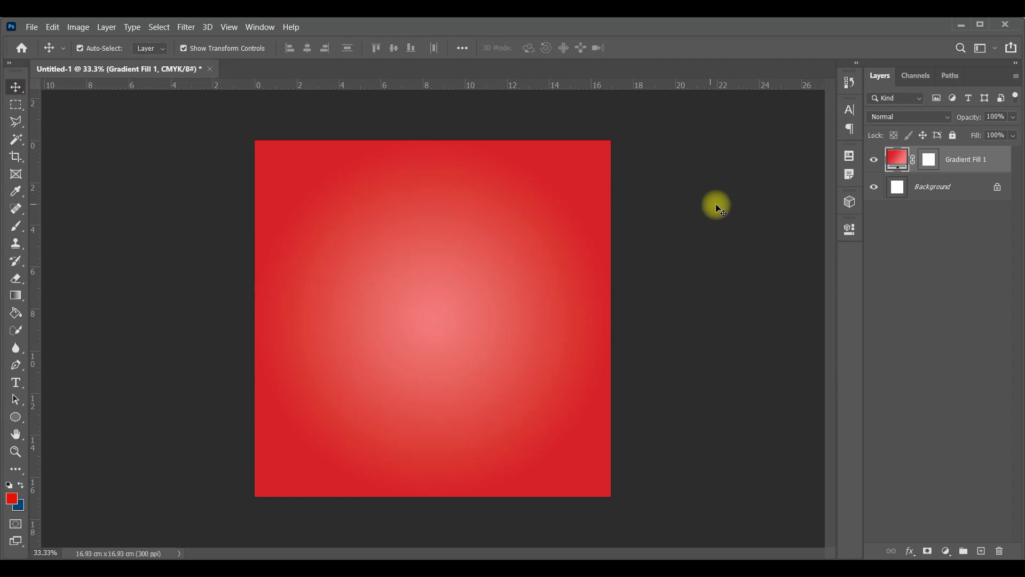
- Draw a white circle at the upper right, then enlarge and reposition it
{"action": "left_click", "coordinate": [15, 417]}
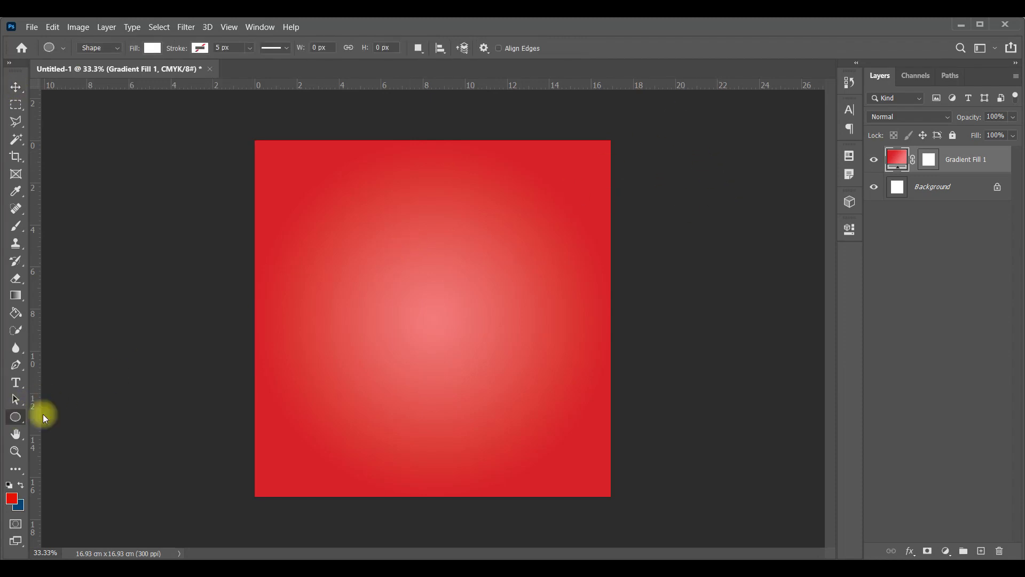
{"action": "left_click_drag", "start_coordinate": [417, 316], "coordinate": [1004, 48]}
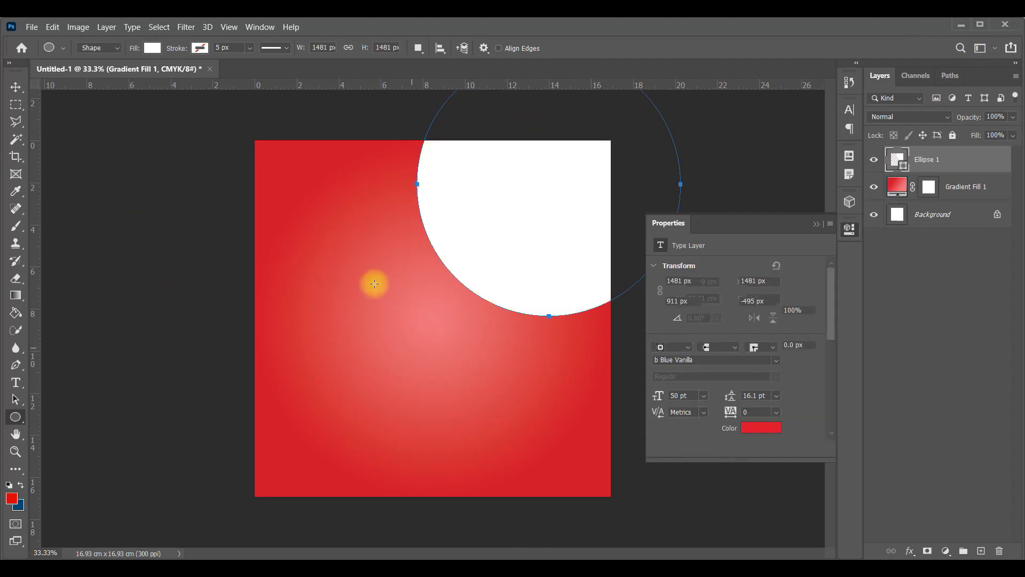
{"action": "left_click", "coordinate": [16, 87]}
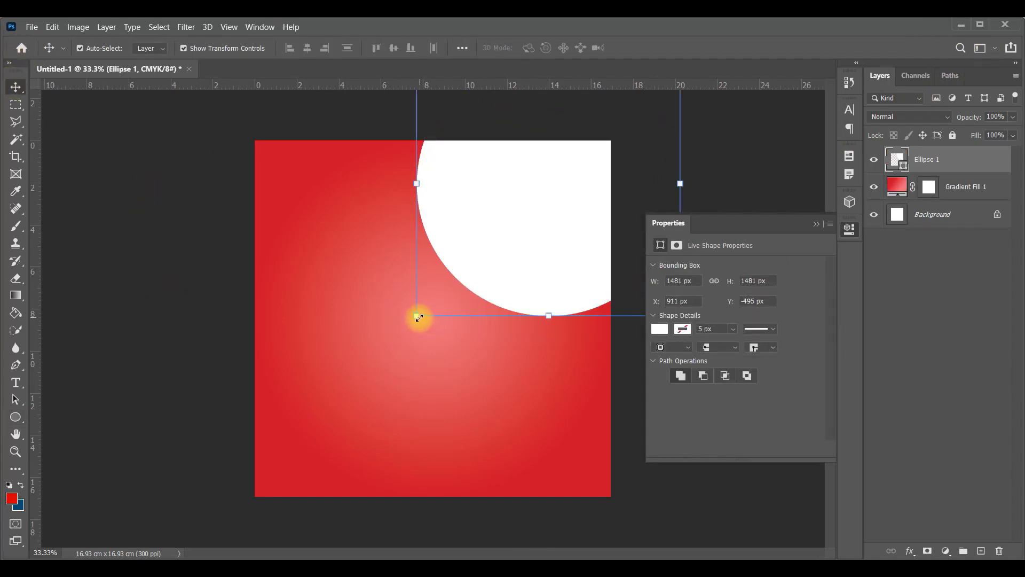
{"action": "left_click_drag", "start_coordinate": [418, 318], "coordinate": [344, 389]}
{"action": "mouse_move", "coordinate": [450, 329]}
{"action": "left_mouse_down"}
{"action": "mouse_move", "coordinate": [482, 363]}
{"action": "mouse_move", "coordinate": [472, 364]}
{"action": "left_mouse_up"}
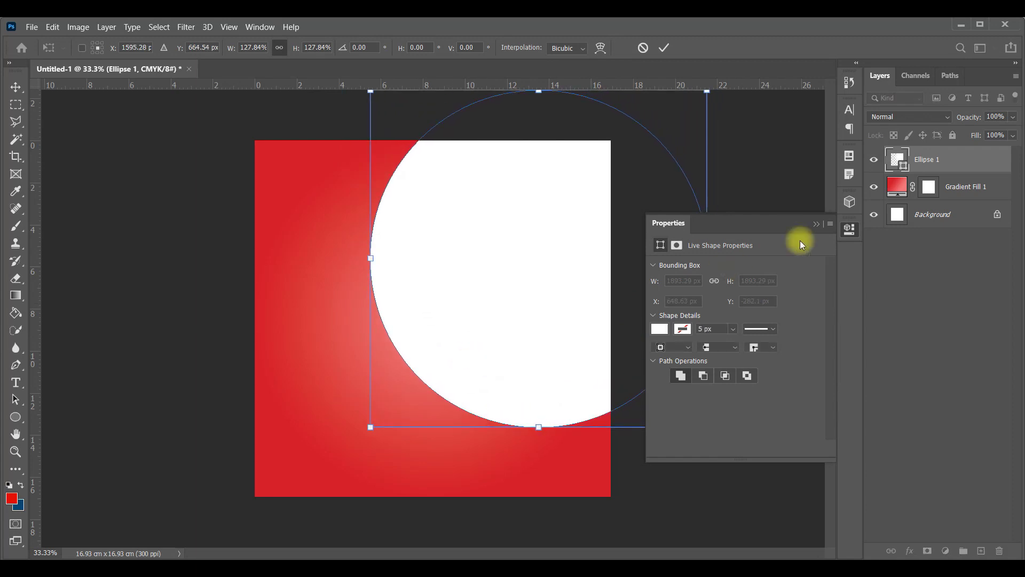
{"action": "left_click", "coordinate": [826, 225]}
{"action": "left_click", "coordinate": [667, 47]}
{"action": "left_click", "coordinate": [825, 351]}
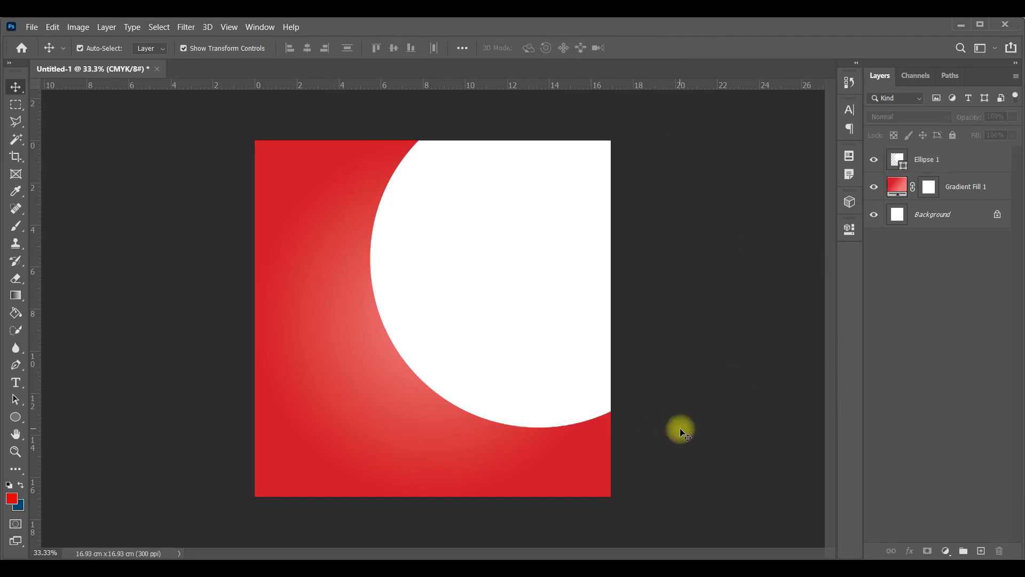
- Place the chilli sauce bottle image, scaled down, on the left of the canvas
{"action": "key", "text": "alt+Tab"}
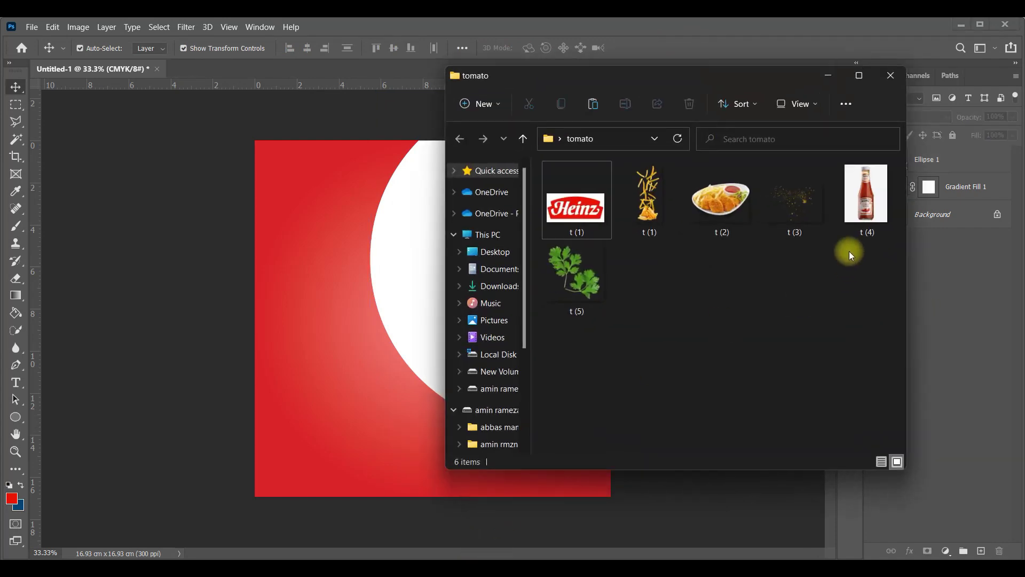
{"action": "left_click_drag", "start_coordinate": [866, 198], "coordinate": [386, 329]}
{"action": "key", "text": "space"}
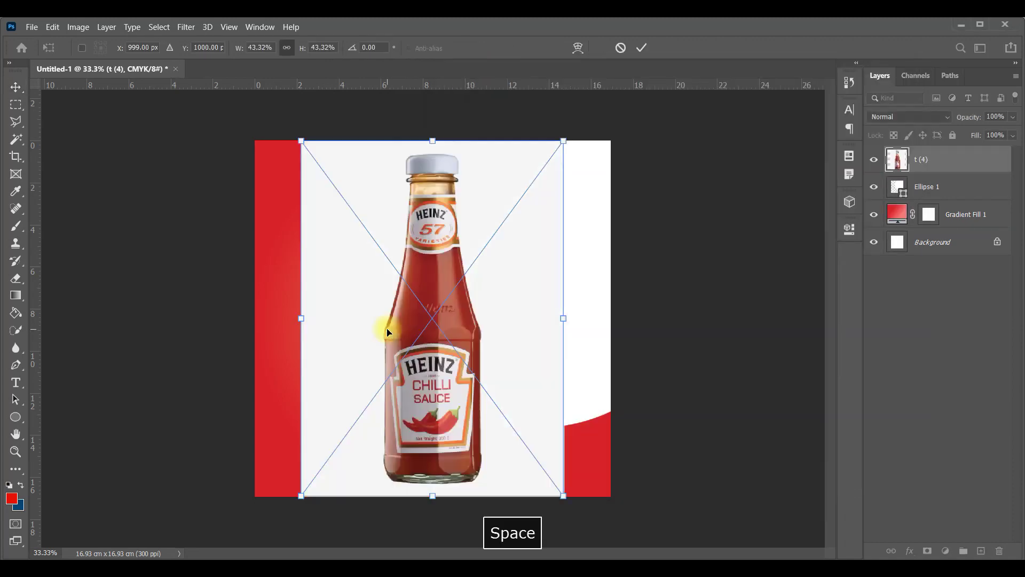
{"action": "left_click_drag", "start_coordinate": [433, 141], "coordinate": [386, 202]}
{"action": "left_click_drag", "start_coordinate": [394, 284], "coordinate": [376, 318]}
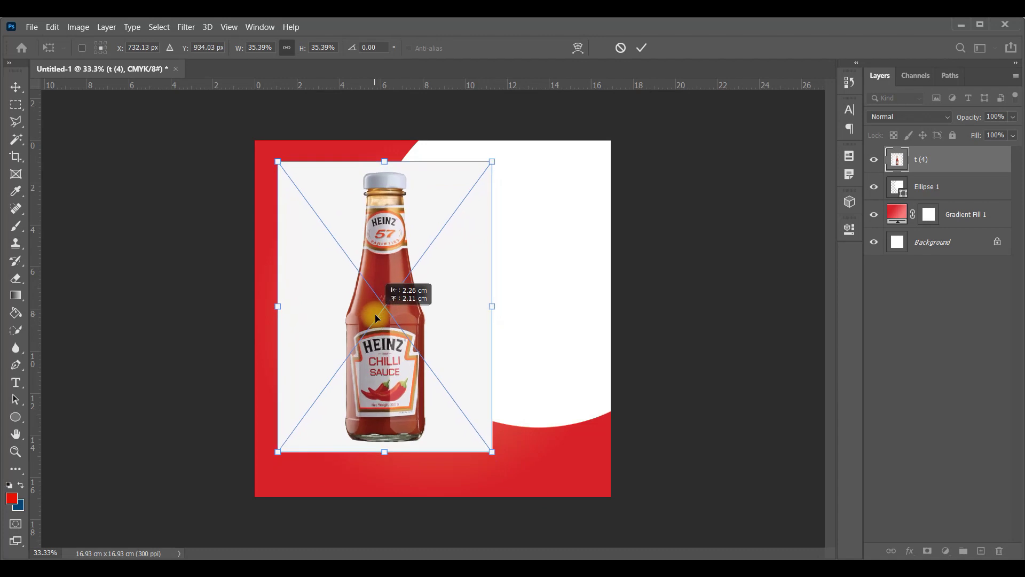
{"action": "left_click_drag", "start_coordinate": [376, 319], "coordinate": [364, 317]}
{"action": "left_click", "coordinate": [641, 48]}
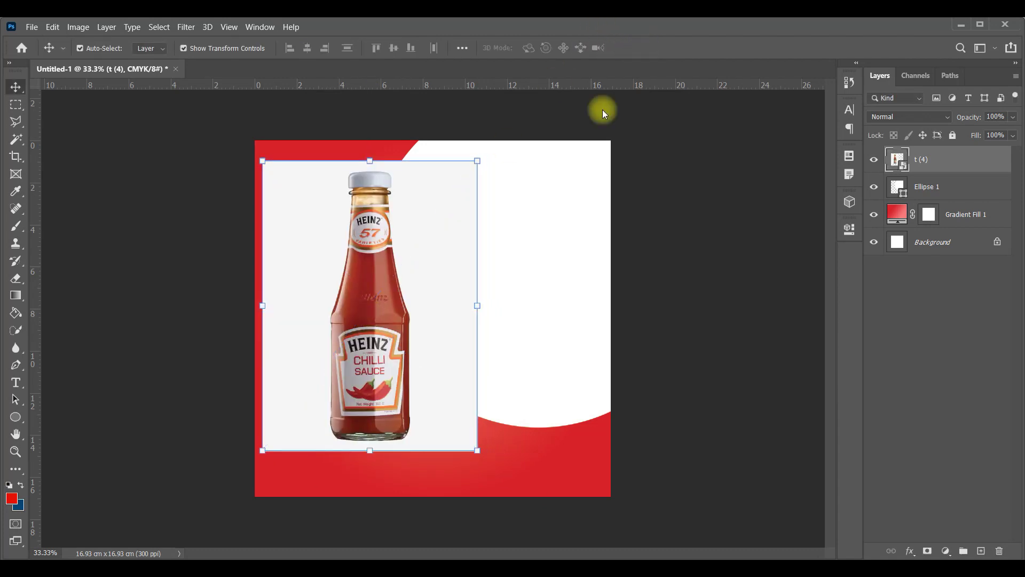
- Mask out the bottle photo's background using Select Subject, keeping the image thumbnail targeted
{"action": "left_click", "coordinate": [160, 26]}
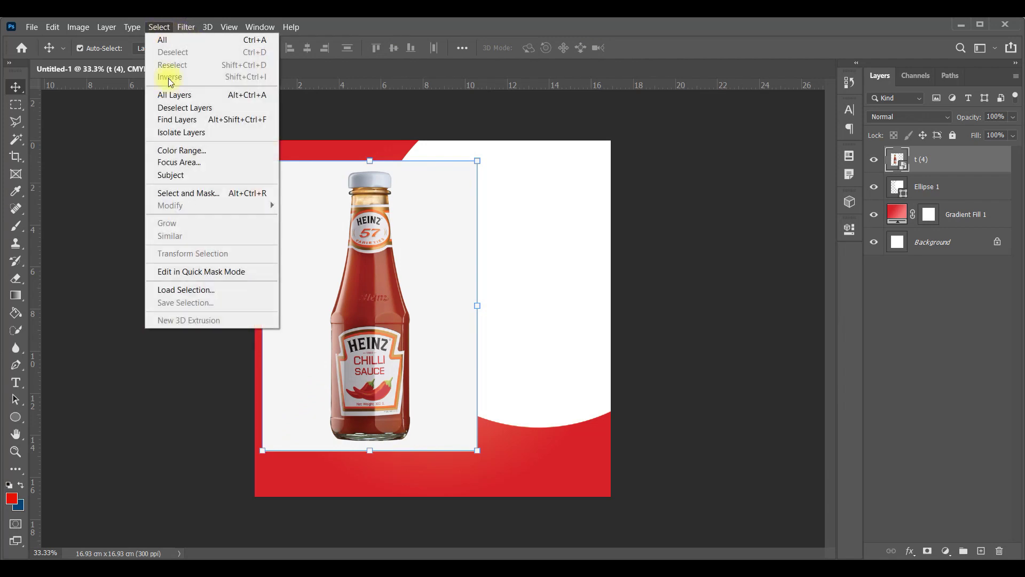
{"action": "left_click", "coordinate": [189, 176]}
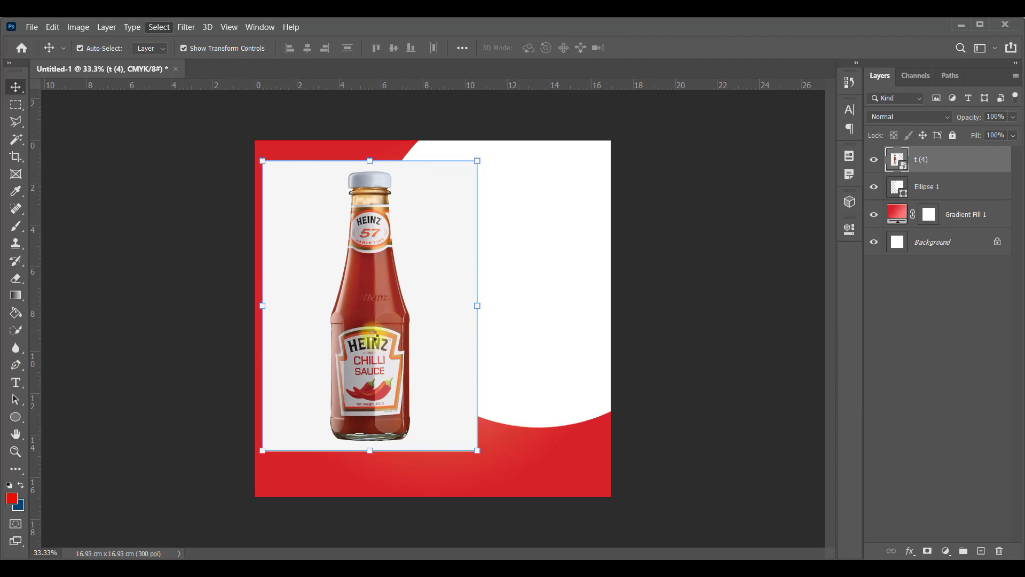
{"action": "left_click", "coordinate": [926, 553]}
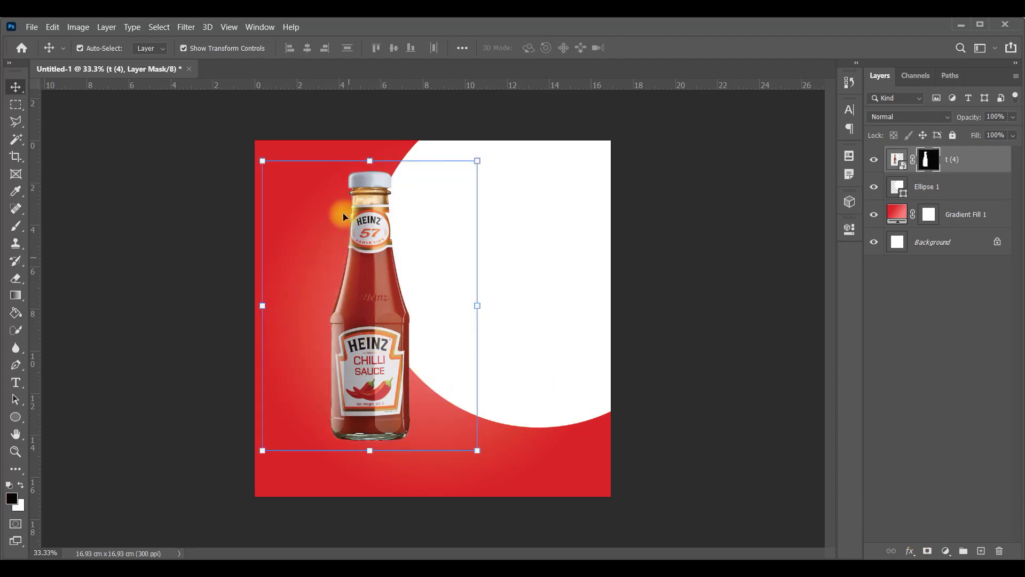
{"action": "left_click", "coordinate": [892, 166]}
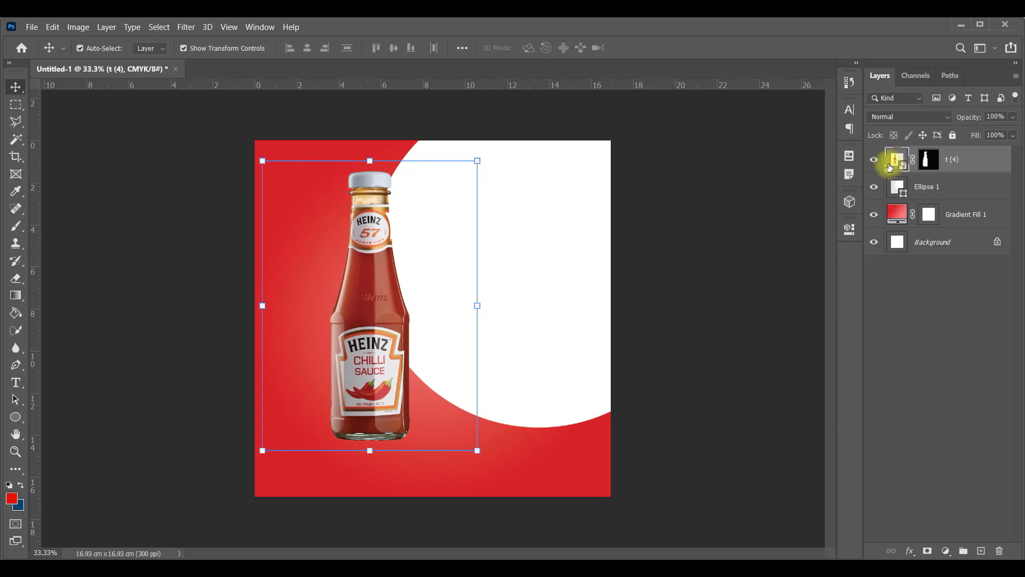
{"action": "left_click", "coordinate": [905, 382]}
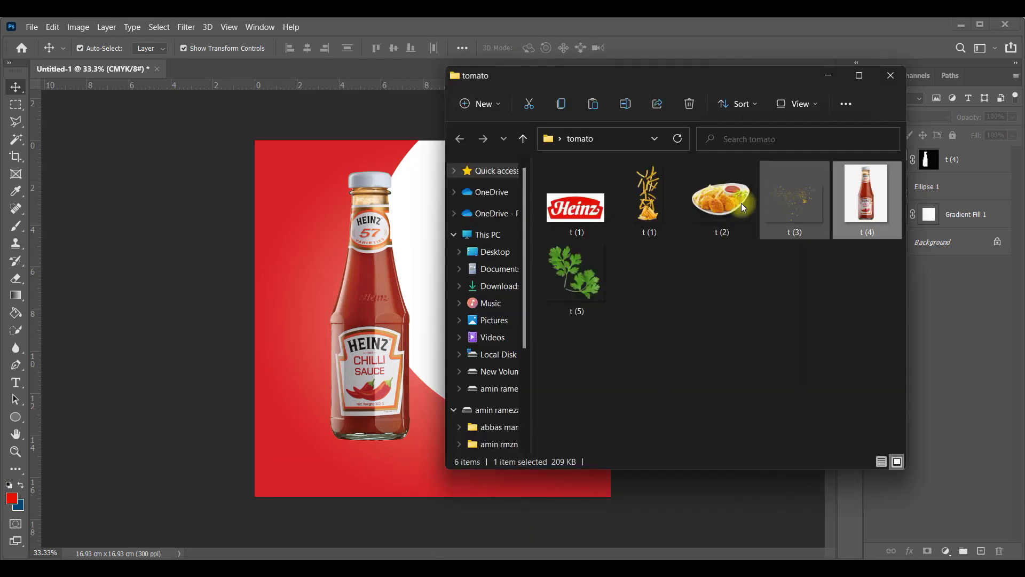
- Add the fries plate at about 32% scale at the lower right, then drop in the parsley image
{"action": "left_click_drag", "start_coordinate": [722, 197], "coordinate": [354, 331]}
{"action": "key", "text": "space"}
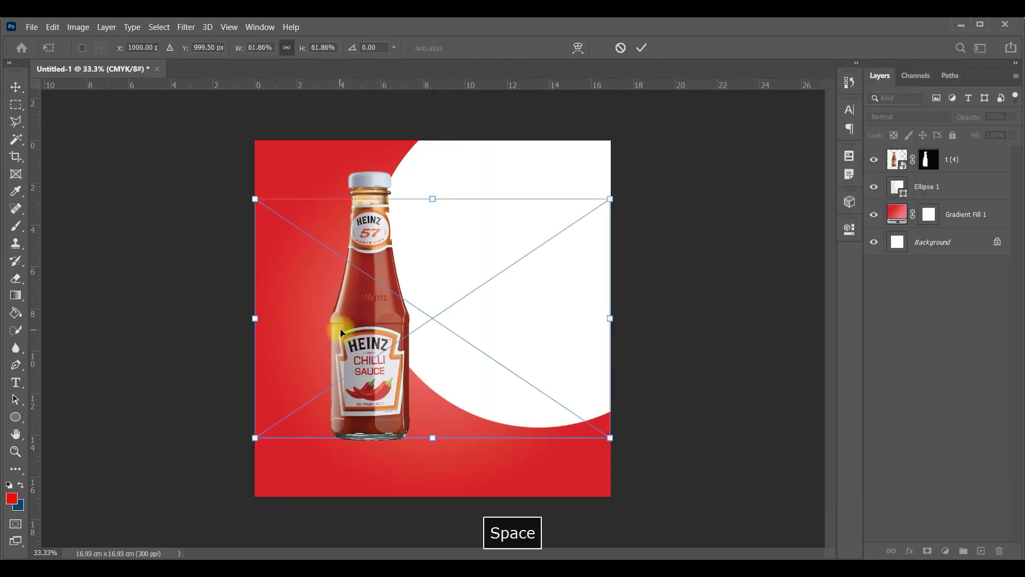
{"action": "left_click_drag", "start_coordinate": [613, 322], "coordinate": [435, 321]}
{"action": "mouse_move", "coordinate": [339, 310]}
{"action": "left_mouse_down"}
{"action": "mouse_move", "coordinate": [470, 390]}
{"action": "mouse_move", "coordinate": [478, 407]}
{"action": "mouse_move", "coordinate": [469, 394]}
{"action": "left_mouse_up"}
{"action": "left_click", "coordinate": [567, 173]}
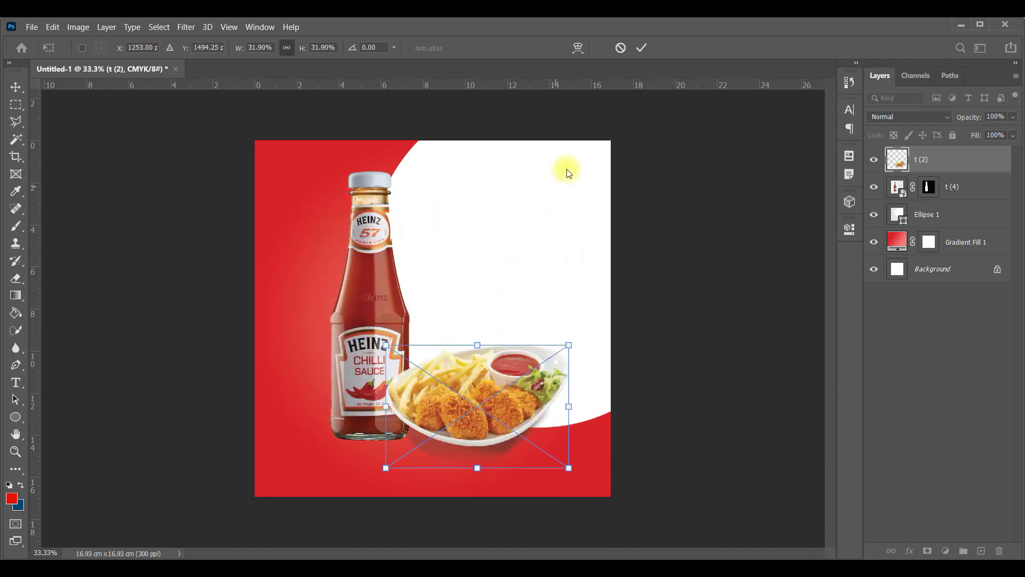
{"action": "left_click", "coordinate": [642, 46]}
{"action": "left_click", "coordinate": [659, 323]}
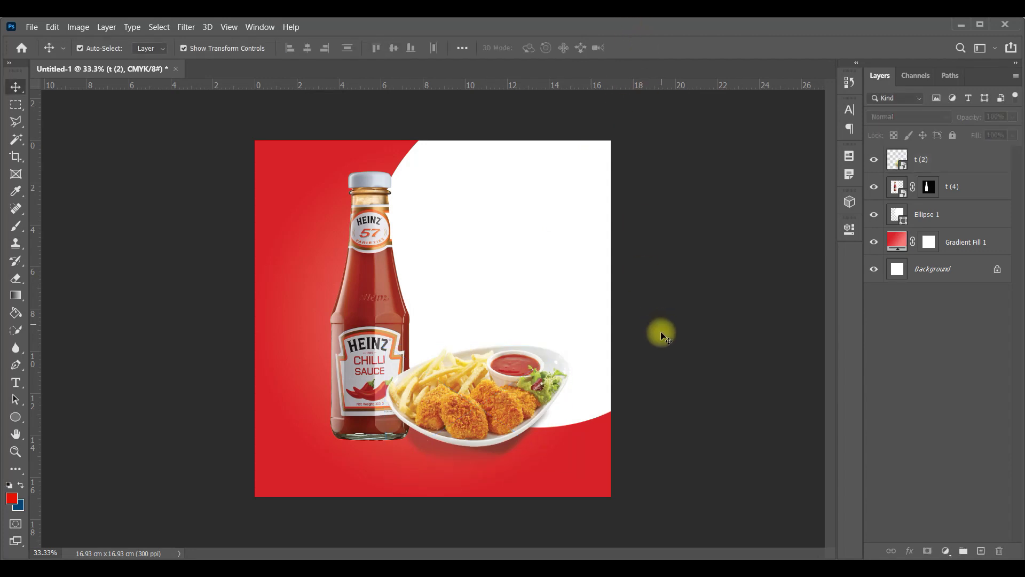
{"action": "left_click", "coordinate": [380, 330]}
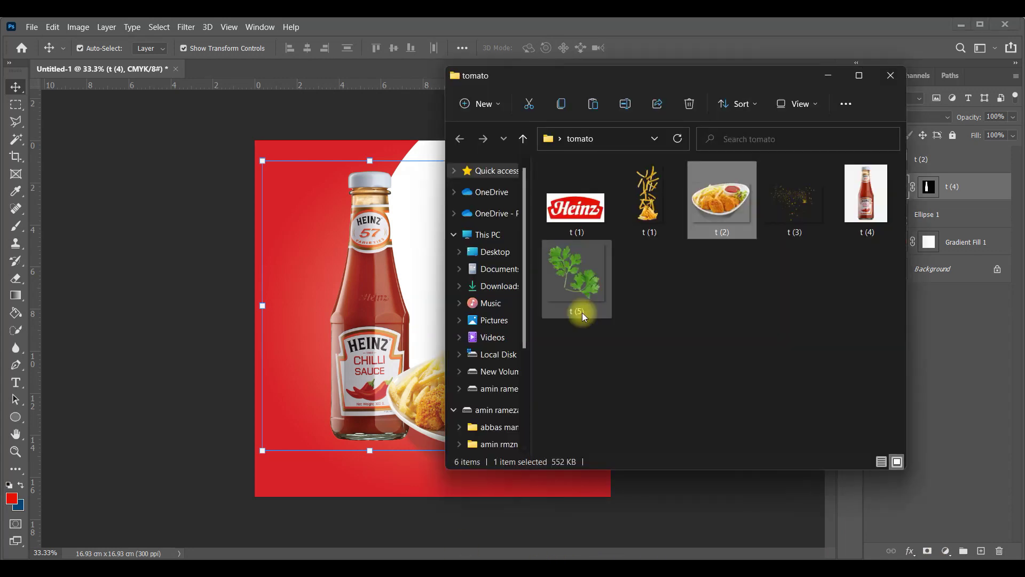
{"action": "left_click_drag", "start_coordinate": [582, 312], "coordinate": [370, 325]}
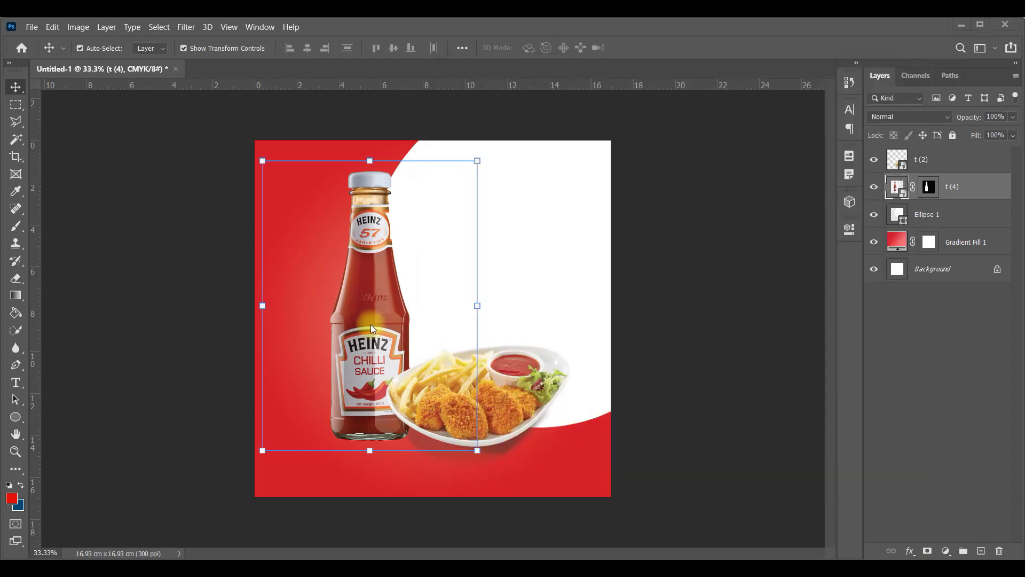
- Place the parsley sprig below the bottle layer, scaled down and rotated
{"action": "key", "text": "space"}
{"action": "left_click", "coordinate": [643, 47]}
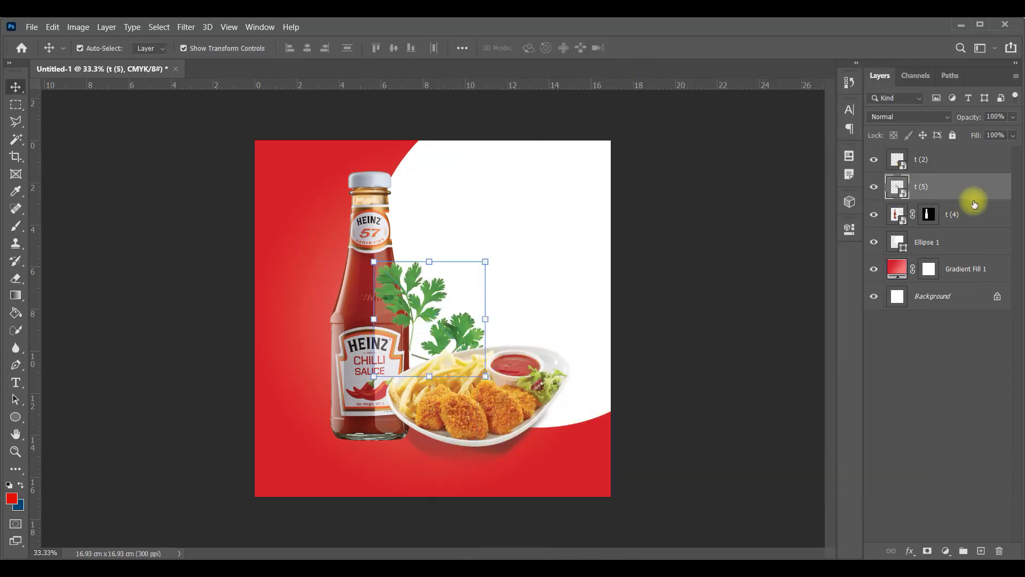
{"action": "left_click_drag", "start_coordinate": [974, 203], "coordinate": [907, 235]}
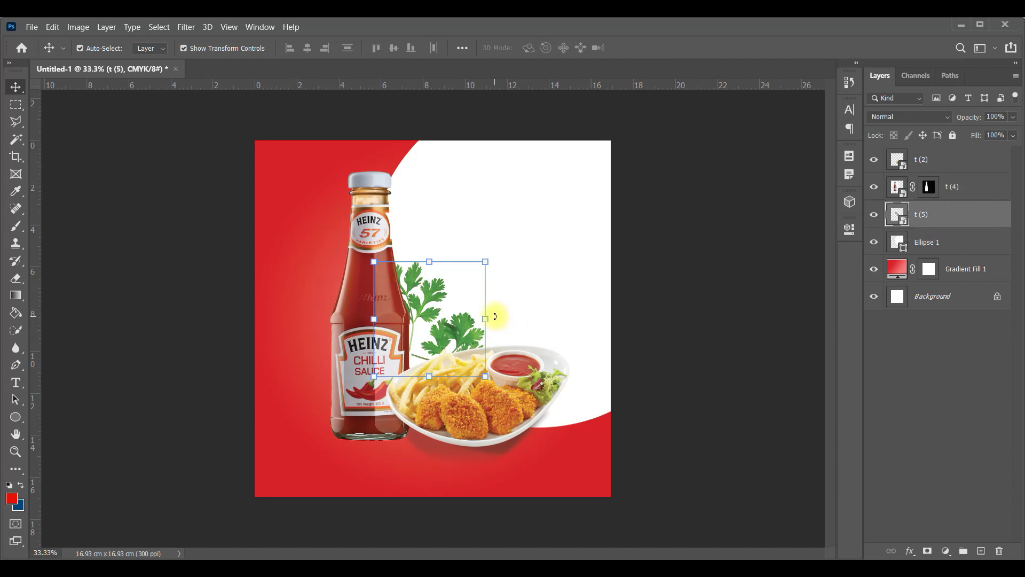
{"action": "mouse_move", "coordinate": [487, 261]}
{"action": "left_mouse_down"}
{"action": "mouse_move", "coordinate": [430, 271]}
{"action": "mouse_move", "coordinate": [469, 338]}
{"action": "mouse_move", "coordinate": [446, 320]}
{"action": "left_mouse_up"}
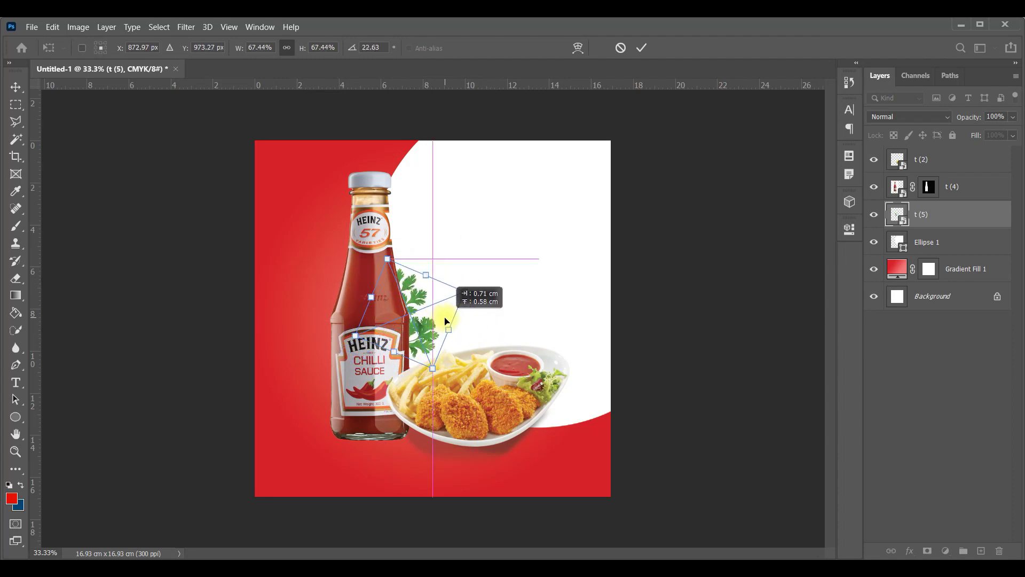
{"action": "left_click", "coordinate": [642, 47]}
- Duplicate the parsley onto the bottle's left side and flip the copy vertically
{"action": "left_click_drag", "start_coordinate": [431, 327], "coordinate": [337, 328]}
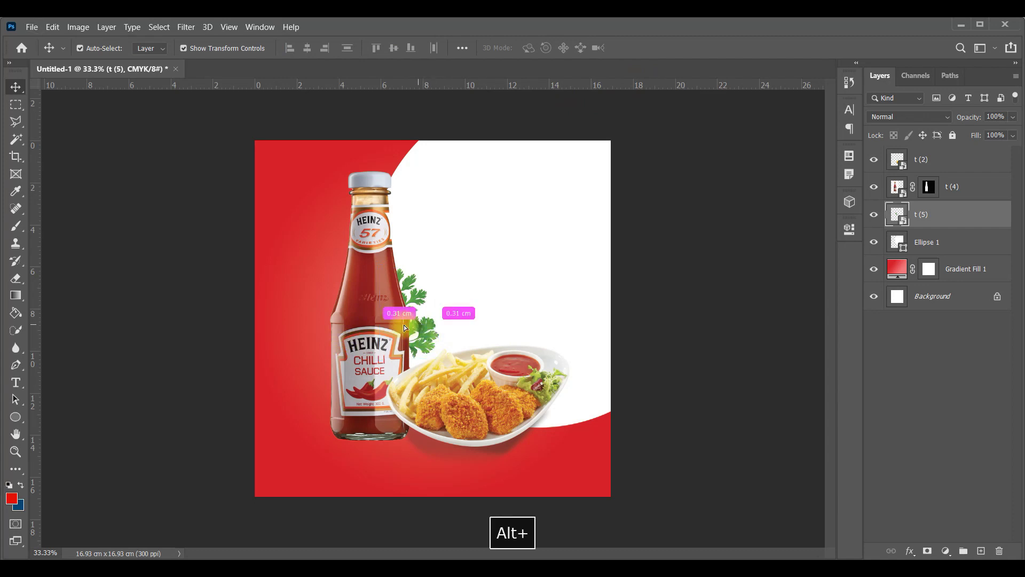
{"action": "key", "text": "ctrl+r"}
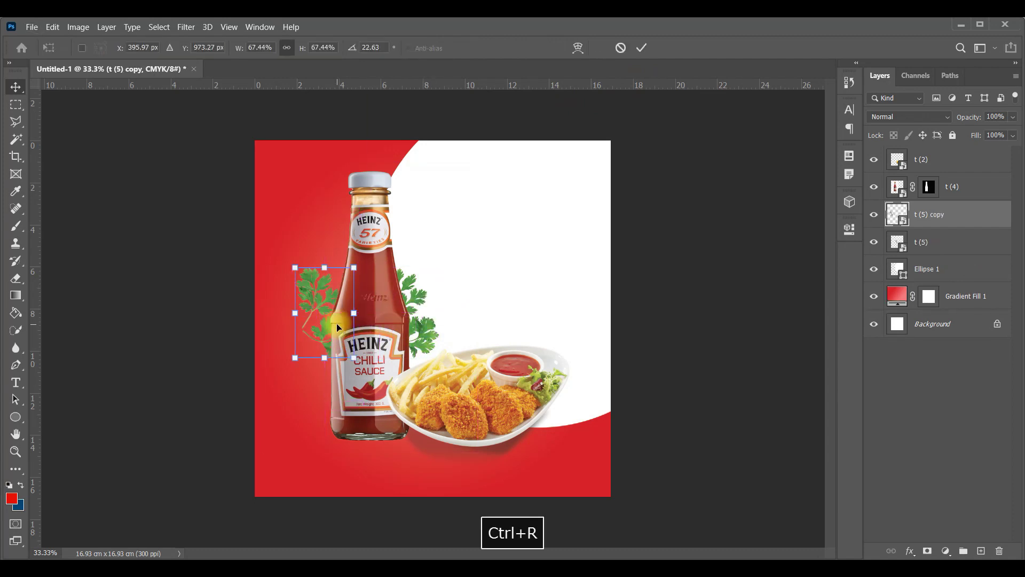
{"action": "key", "text": "ctrl+t"}
{"action": "right_click", "coordinate": [324, 324]}
{"action": "left_click", "coordinate": [361, 533]}
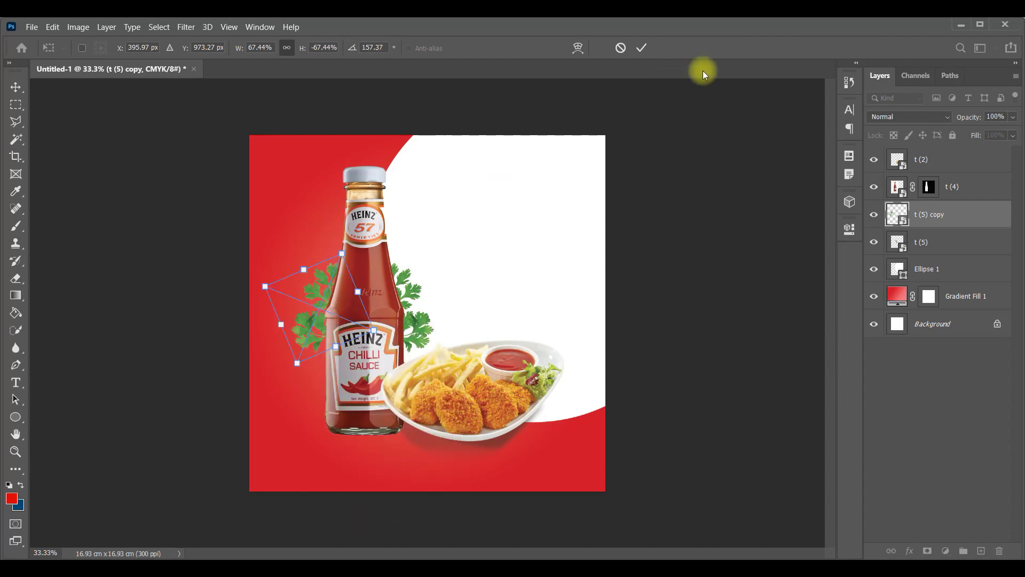
{"action": "left_click", "coordinate": [641, 50]}
{"action": "mouse_move", "coordinate": [326, 302]}
{"action": "left_mouse_down"}
{"action": "mouse_move", "coordinate": [332, 293]}
{"action": "mouse_move", "coordinate": [313, 341]}
{"action": "mouse_move", "coordinate": [354, 357]}
{"action": "mouse_move", "coordinate": [357, 334]}
{"action": "mouse_move", "coordinate": [342, 317]}
{"action": "left_mouse_up"}
- Add a third rotated parsley sprig lower on the left and reselect the bottle layer
{"action": "key", "text": "ctrl+t"}
{"action": "left_click_drag", "start_coordinate": [328, 358], "coordinate": [344, 356]}
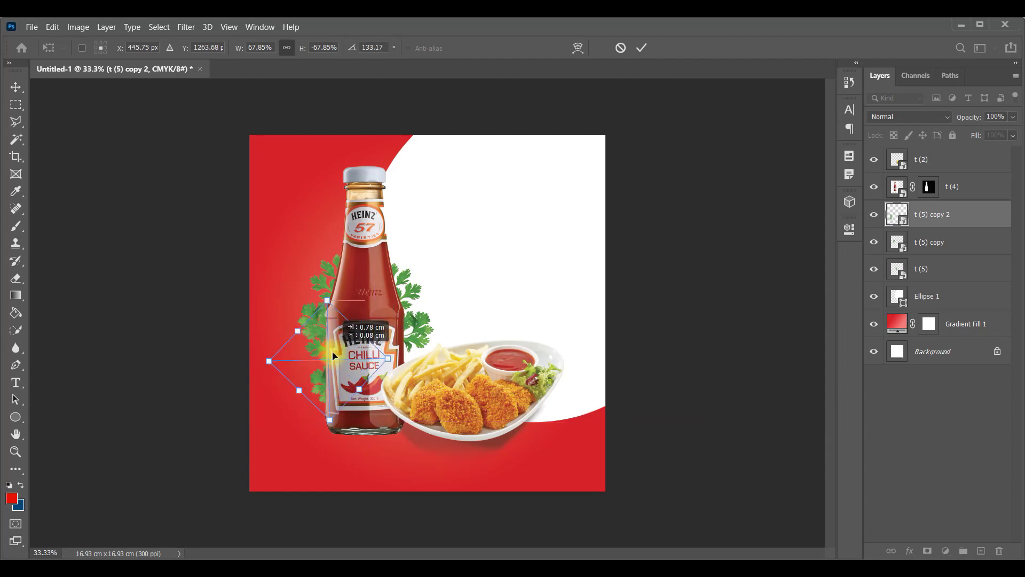
{"action": "left_click", "coordinate": [640, 47]}
{"action": "left_click", "coordinate": [679, 259]}
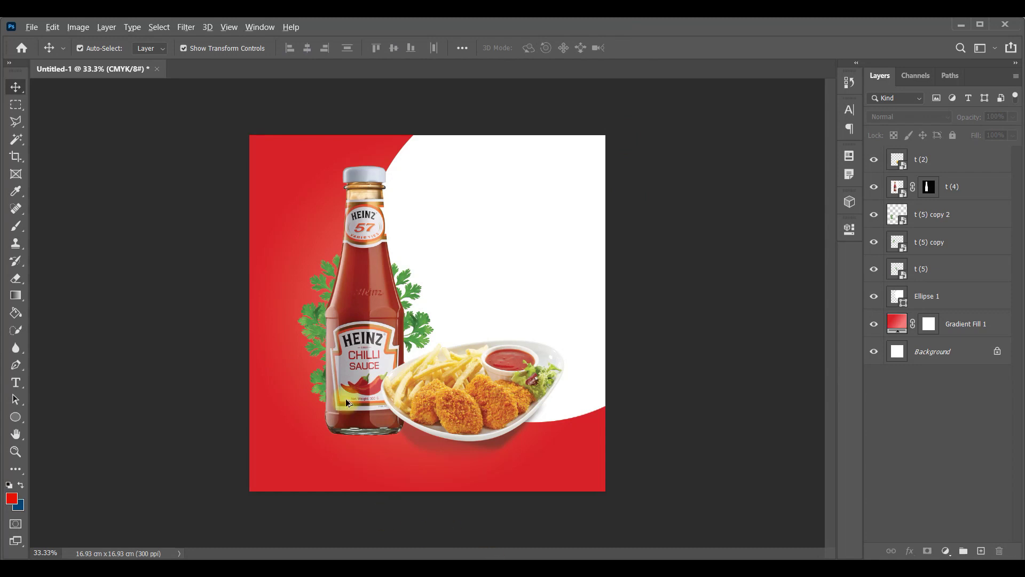
{"action": "scroll", "coordinate": [347, 403], "scroll_direction": "up", "scroll_amount": 3}
{"action": "scroll", "coordinate": [352, 348], "scroll_direction": "down", "scroll_amount": 2}
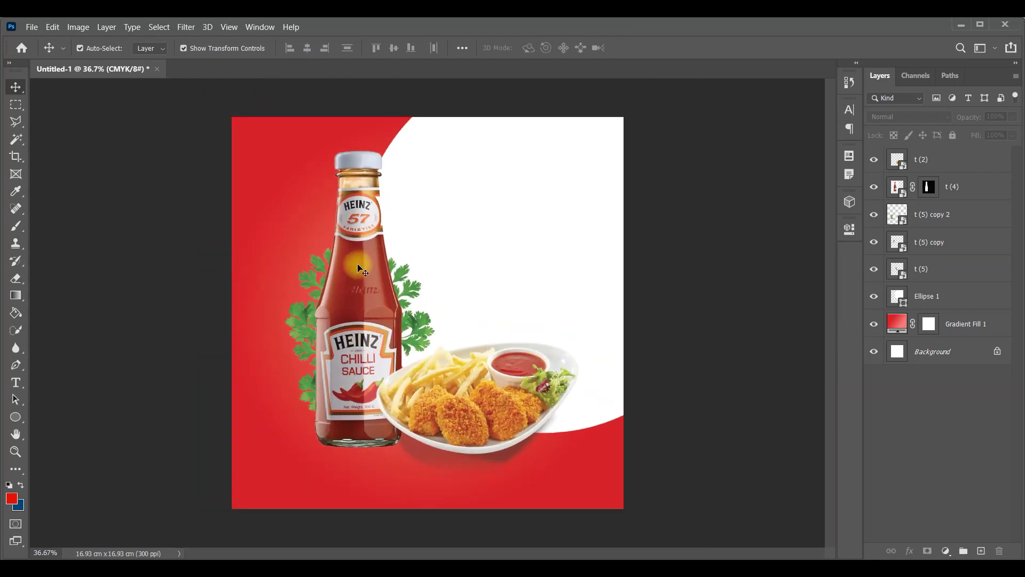
{"action": "left_click", "coordinate": [359, 266]}
- Clip a Brightness/Contrast adjustment to the bottle layer with Brightness 21 and Contrast 78
{"action": "left_click", "coordinate": [945, 552]}
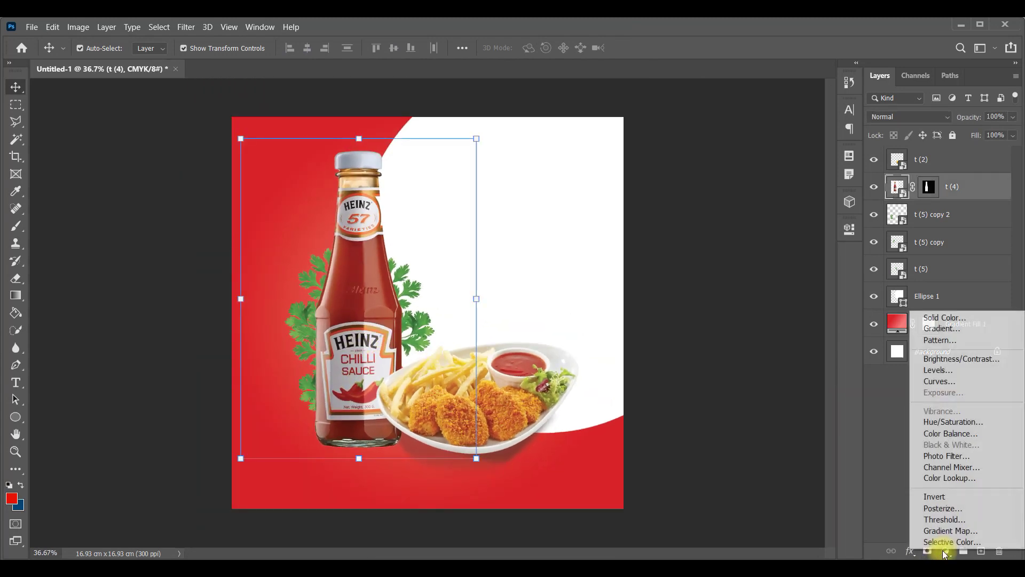
{"action": "left_click", "coordinate": [940, 359]}
{"action": "right_click", "coordinate": [965, 203]}
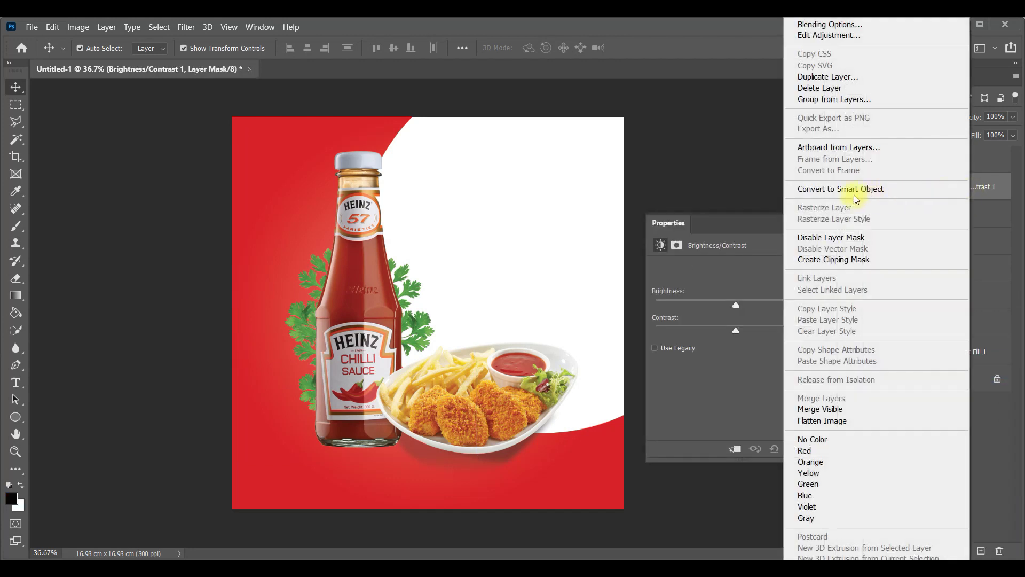
{"action": "left_click", "coordinate": [866, 188]}
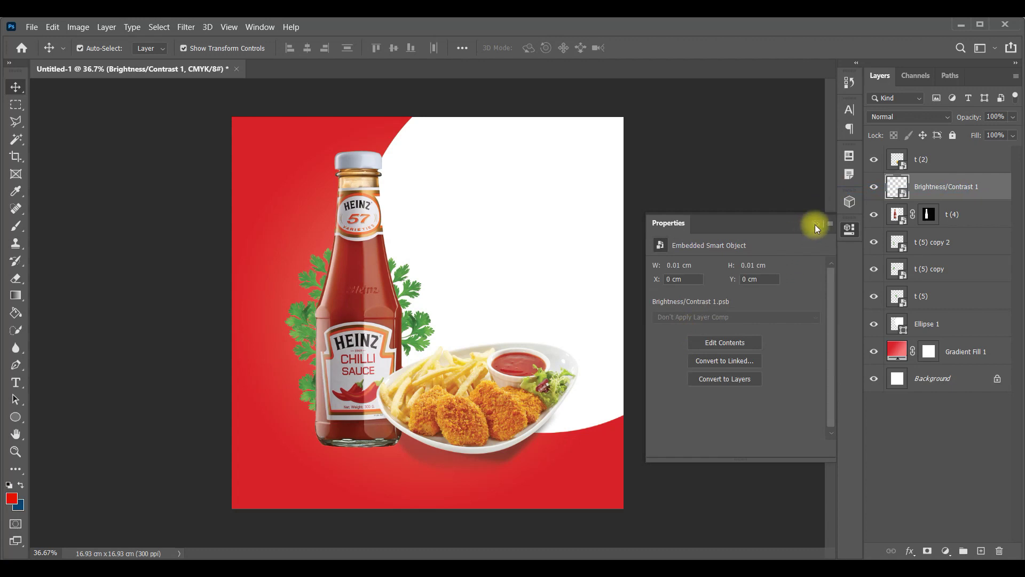
{"action": "key", "text": "ctrl+z"}
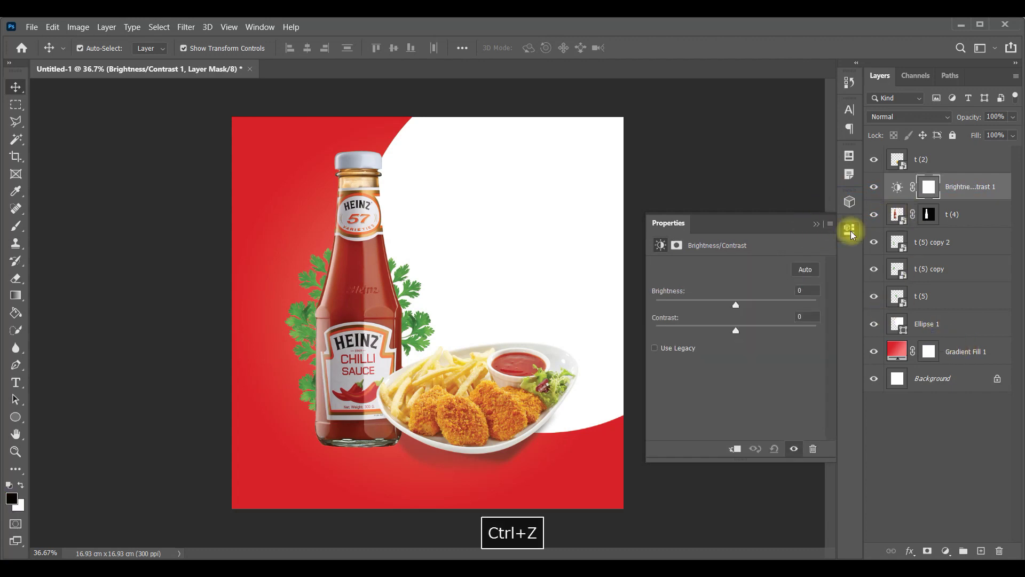
{"action": "right_click", "coordinate": [969, 188]}
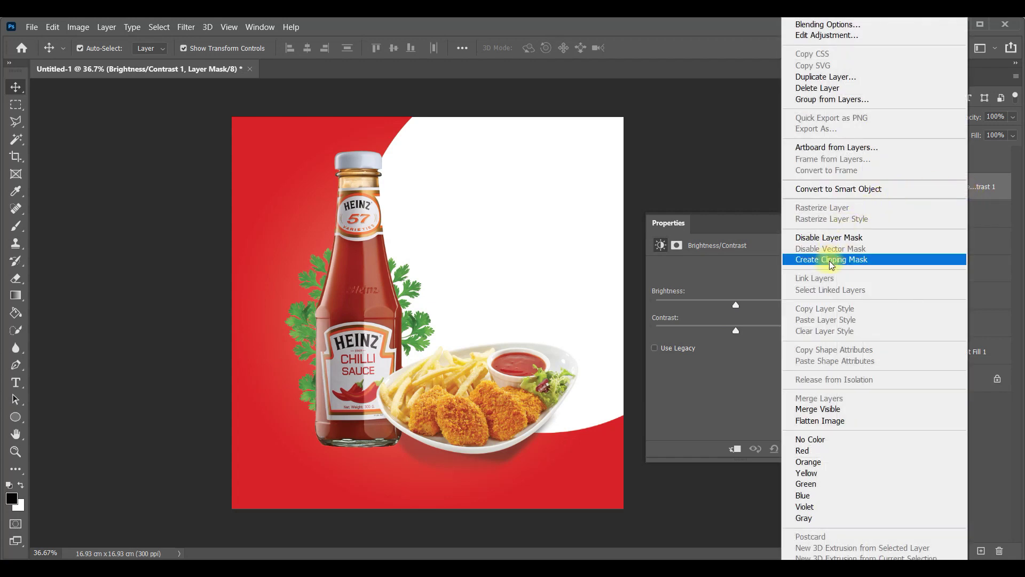
{"action": "left_click", "coordinate": [854, 260]}
{"action": "mouse_move", "coordinate": [736, 303]}
{"action": "left_mouse_down"}
{"action": "mouse_move", "coordinate": [747, 302]}
{"action": "mouse_move", "coordinate": [739, 330]}
{"action": "mouse_move", "coordinate": [788, 328]}
{"action": "left_mouse_up"}
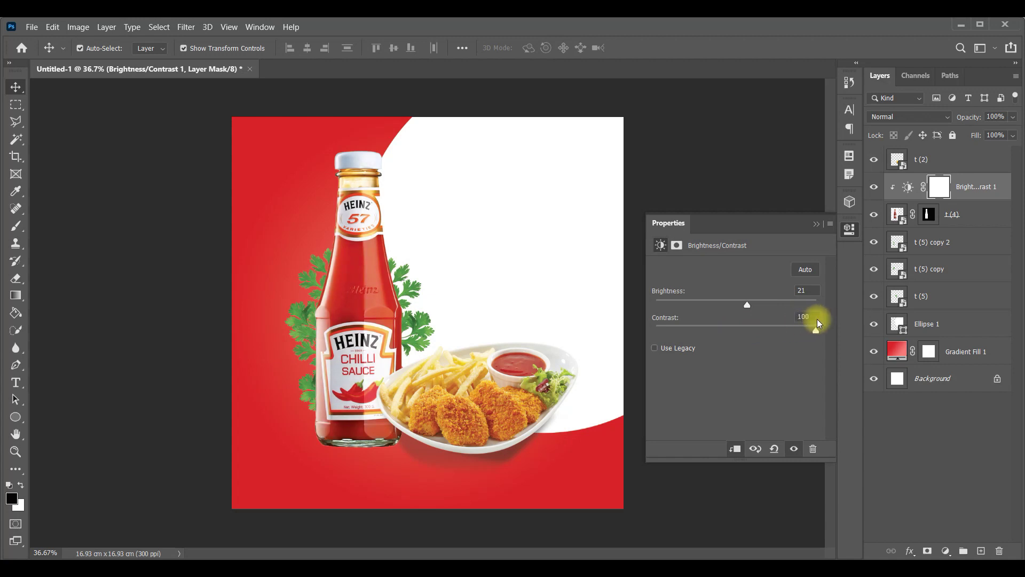
{"action": "left_click", "coordinate": [816, 224]}
- On a new layer, paint a soft black brush dab at the bottle's base
{"action": "scroll", "coordinate": [290, 478], "scroll_direction": "up", "scroll_amount": 3}
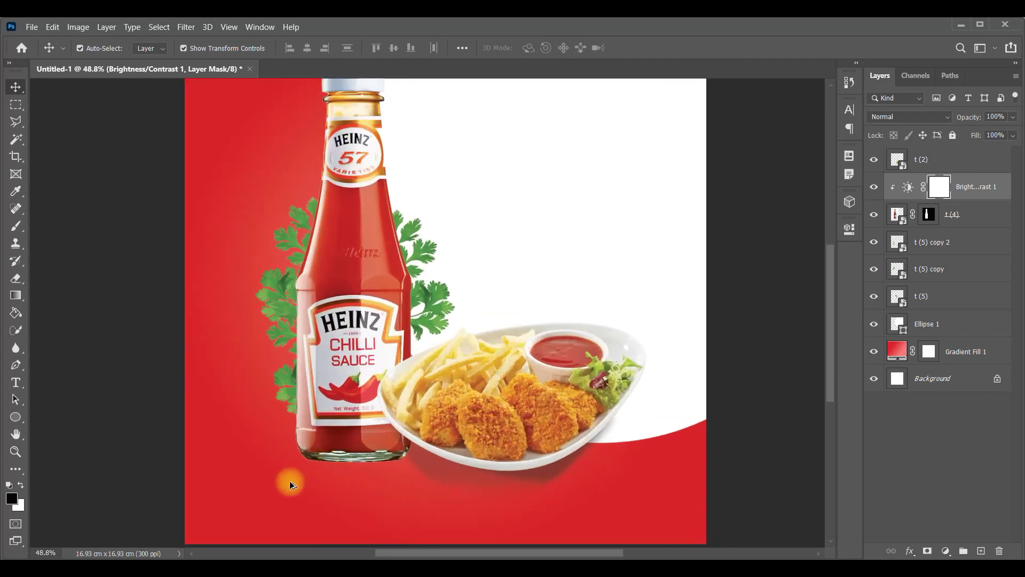
{"action": "left_click", "coordinate": [15, 225]}
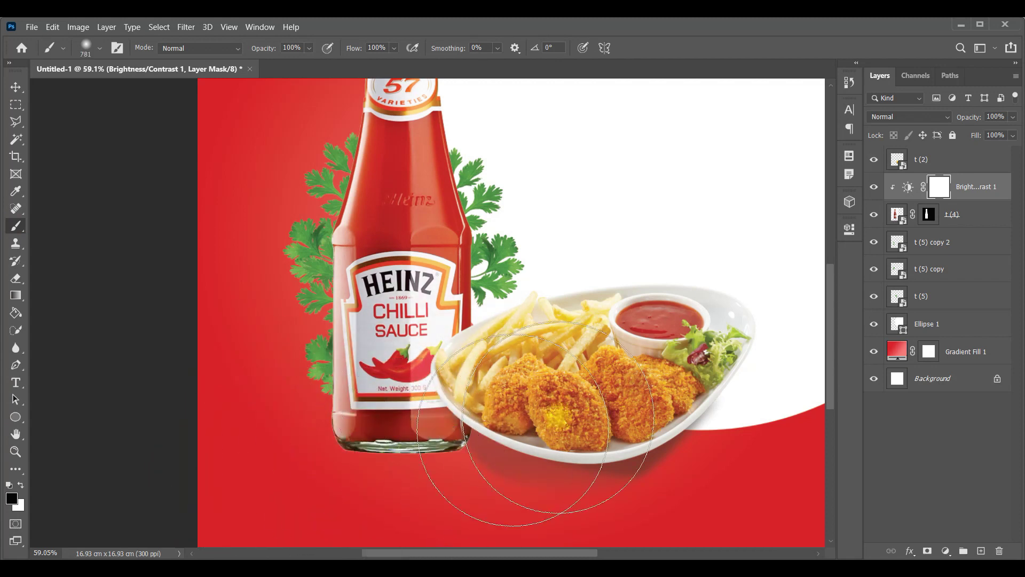
{"action": "left_click", "coordinate": [981, 551]}
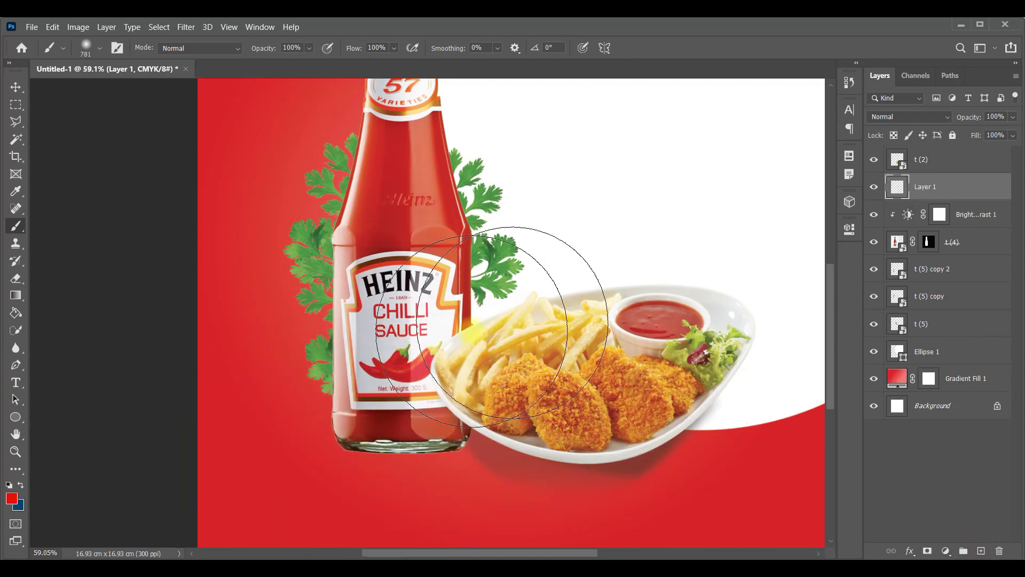
{"action": "left_click", "coordinate": [398, 445]}
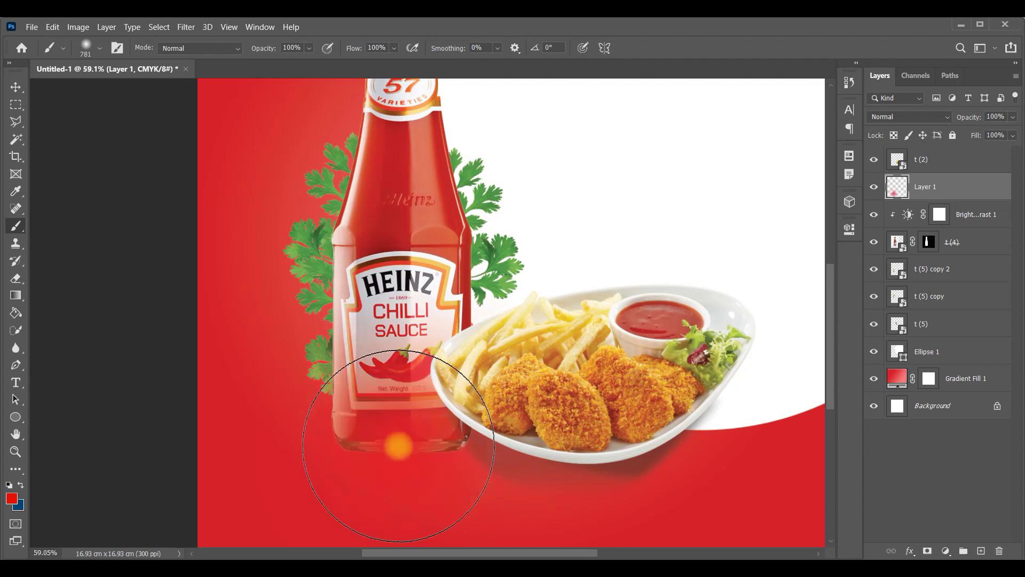
{"action": "key", "text": "ctrl+z"}
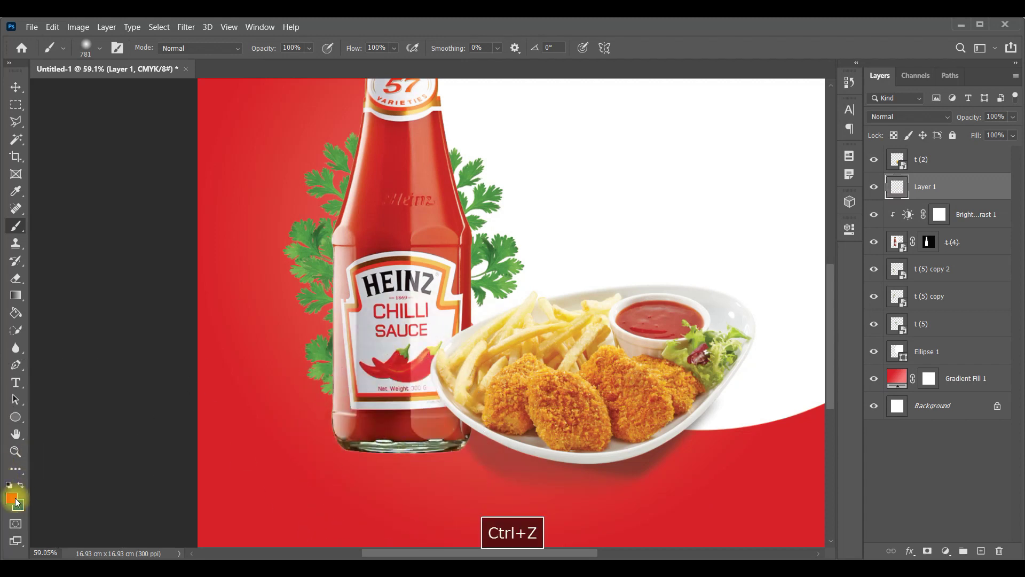
{"action": "left_click", "coordinate": [11, 497]}
{"action": "left_click_drag", "start_coordinate": [660, 452], "coordinate": [506, 537]}
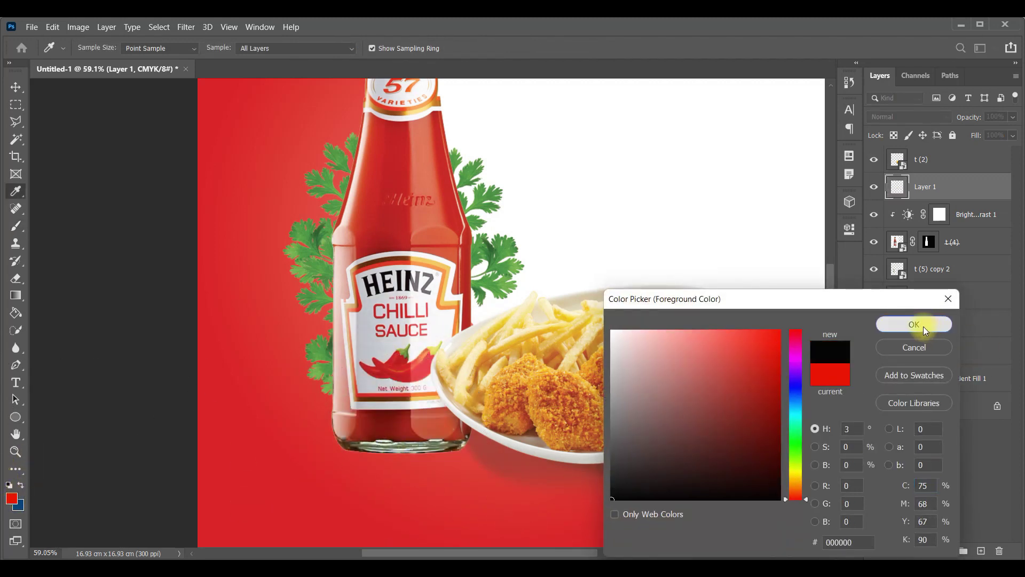
{"action": "left_click", "coordinate": [914, 324]}
{"action": "left_click", "coordinate": [400, 446]}
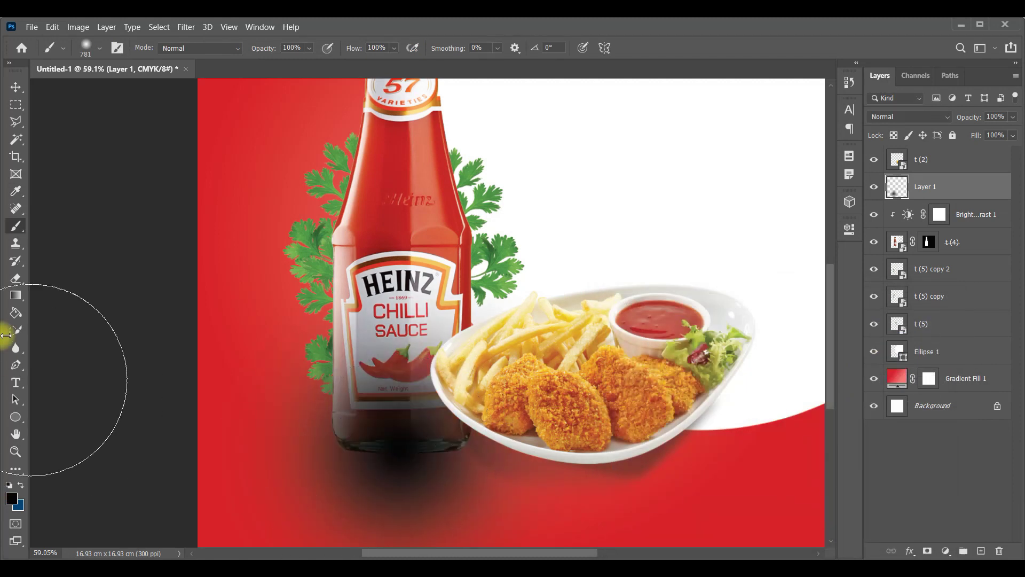
{"action": "left_click", "coordinate": [16, 87]}
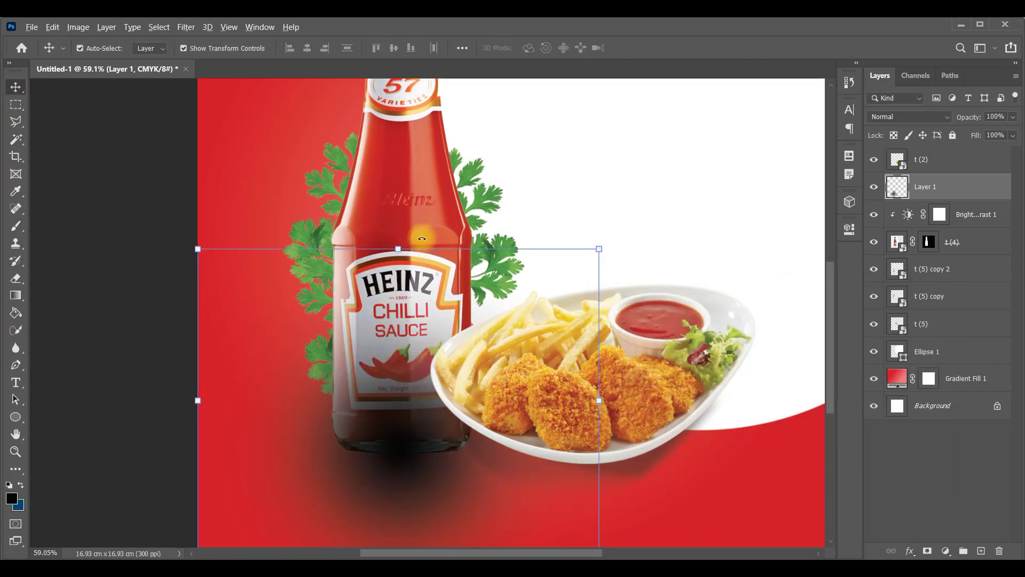
{"action": "key", "text": "ctrl+0"}
- Stretch the shadow into a wide flat band, move it below the bottle layer, and nudge it
{"action": "mouse_move", "coordinate": [347, 529]}
{"action": "left_mouse_down"}
{"action": "mouse_move", "coordinate": [347, 367]}
{"action": "mouse_move", "coordinate": [360, 462]}
{"action": "left_mouse_up"}
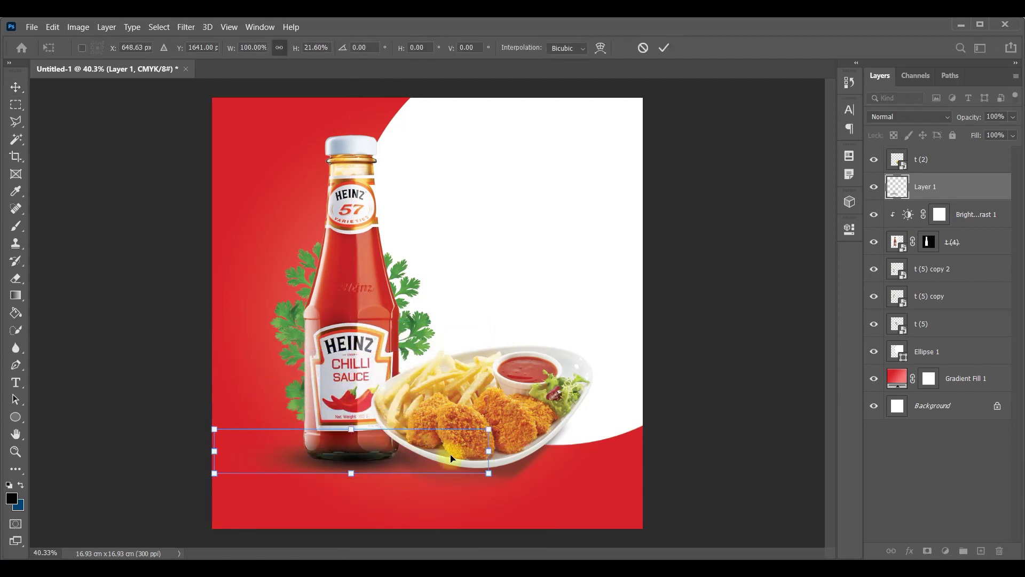
{"action": "key", "text": "Caps_Lock"}
{"action": "left_click_drag", "start_coordinate": [211, 452], "coordinate": [195, 451]}
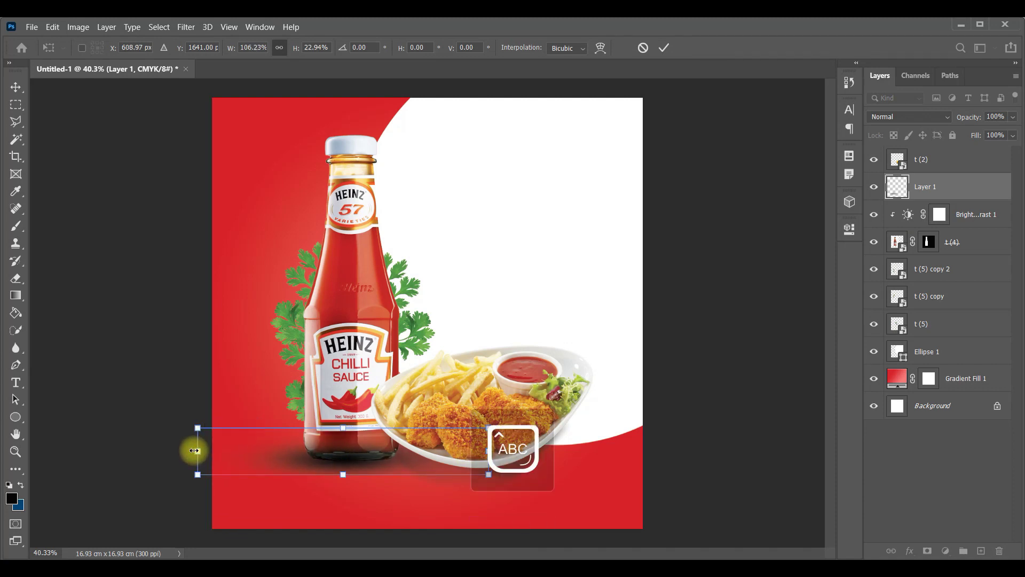
{"action": "left_click", "coordinate": [663, 49]}
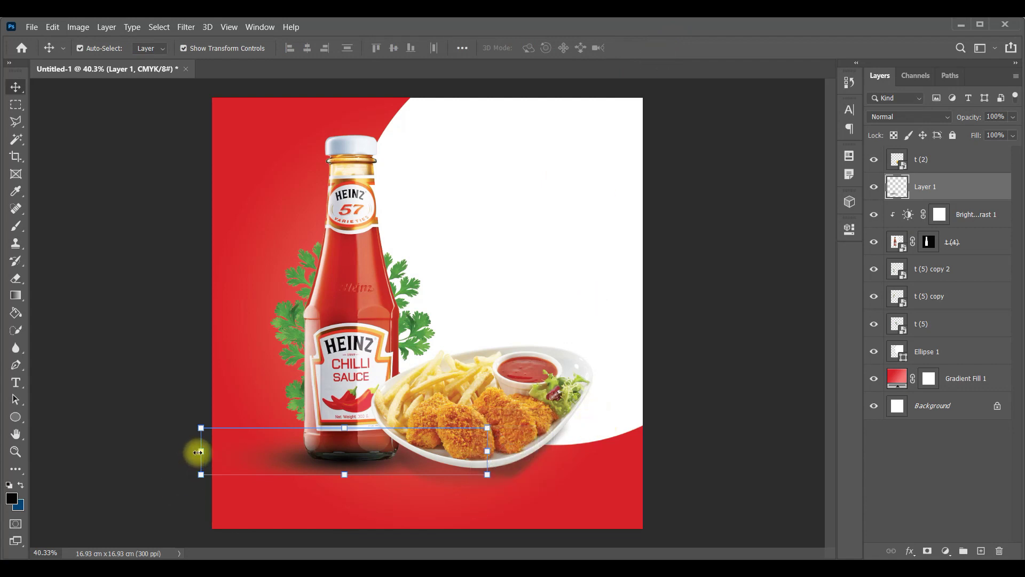
{"action": "left_click_drag", "start_coordinate": [198, 452], "coordinate": [189, 453]}
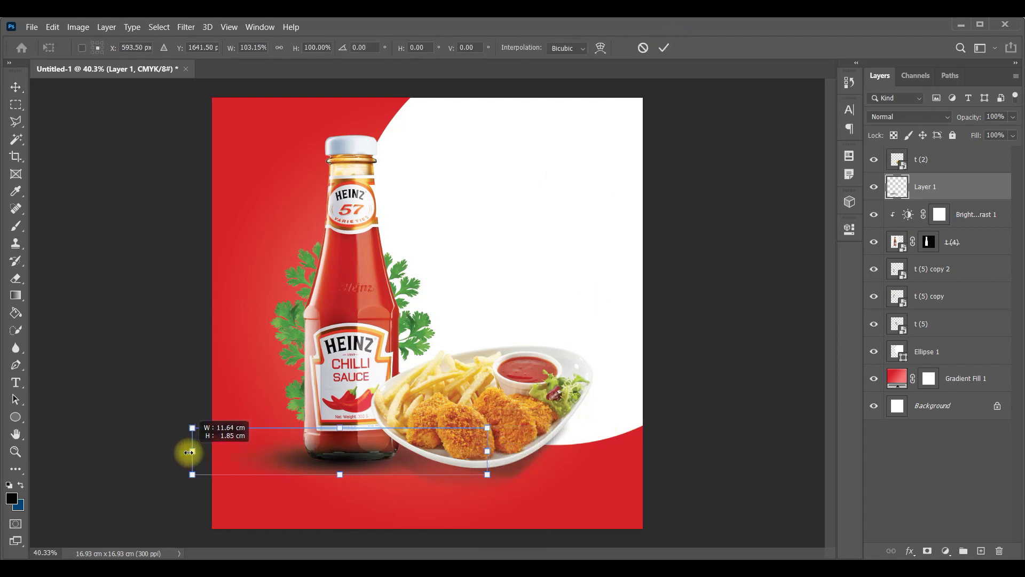
{"action": "left_click_drag", "start_coordinate": [488, 455], "coordinate": [514, 456]}
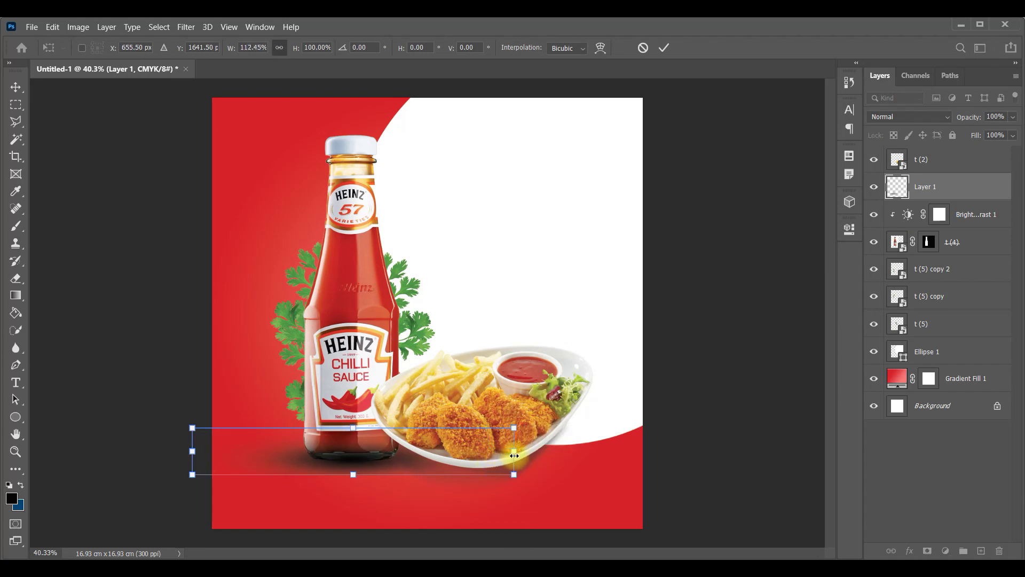
{"action": "left_click", "coordinate": [664, 48]}
{"action": "left_click_drag", "start_coordinate": [950, 187], "coordinate": [970, 247]}
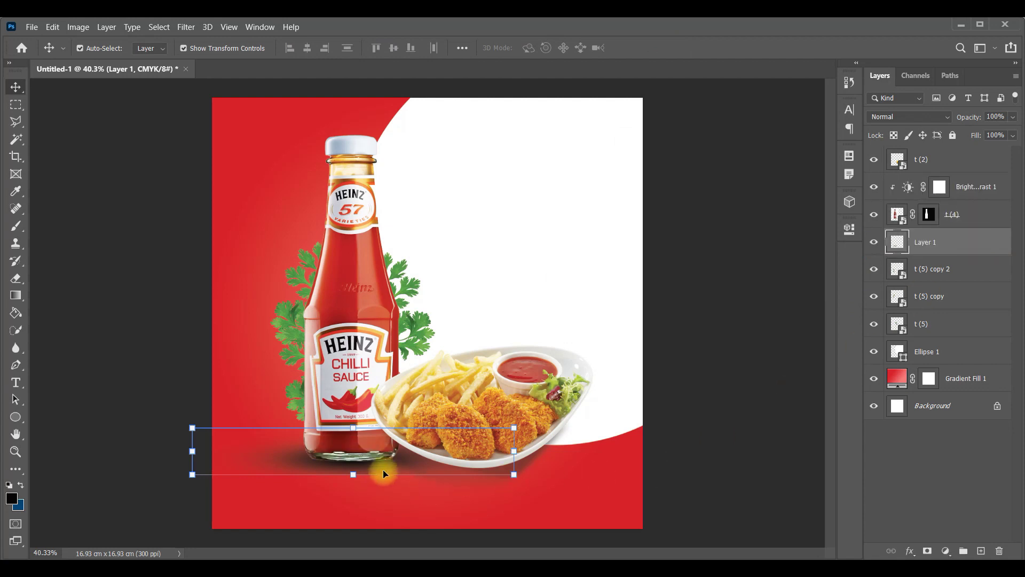
{"action": "left_click_drag", "start_coordinate": [400, 462], "coordinate": [402, 463]}
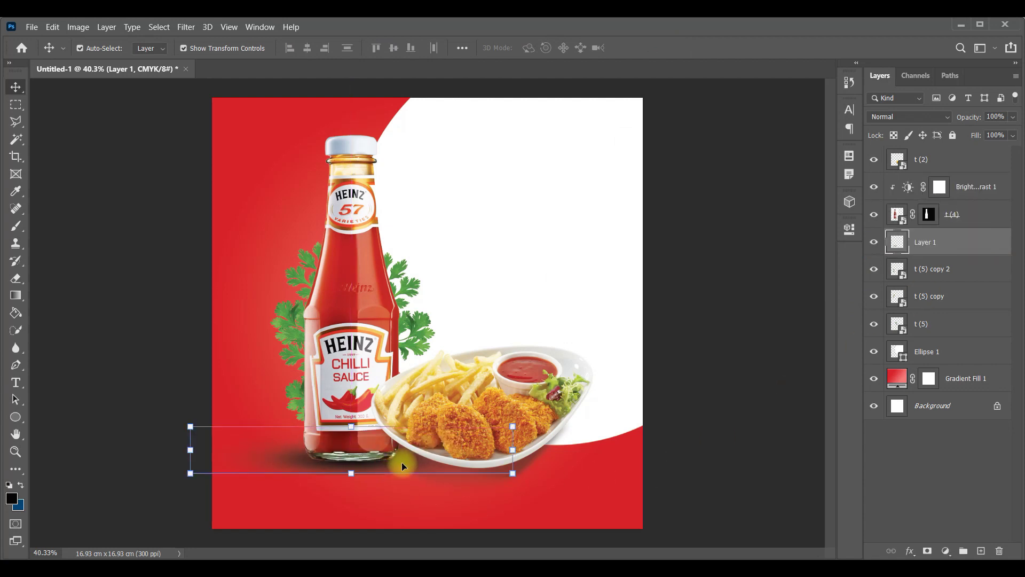
{"action": "left_click", "coordinate": [895, 118]}
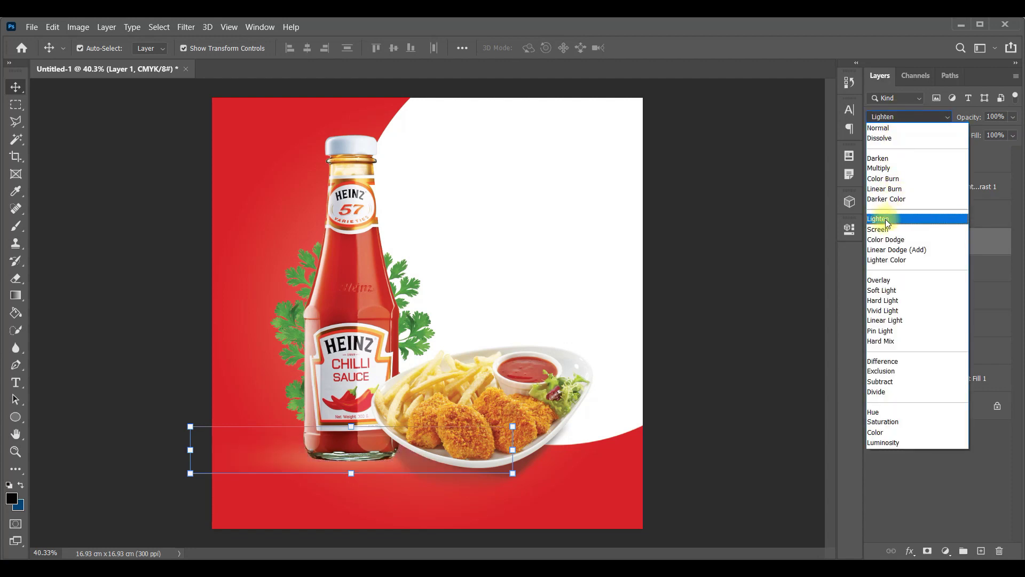
- Set the shadow layer to Hard Light blend mode at 60% opacity
{"action": "left_click", "coordinate": [882, 301]}
{"action": "left_click", "coordinate": [996, 116]}
{"action": "type", "text": "50"}
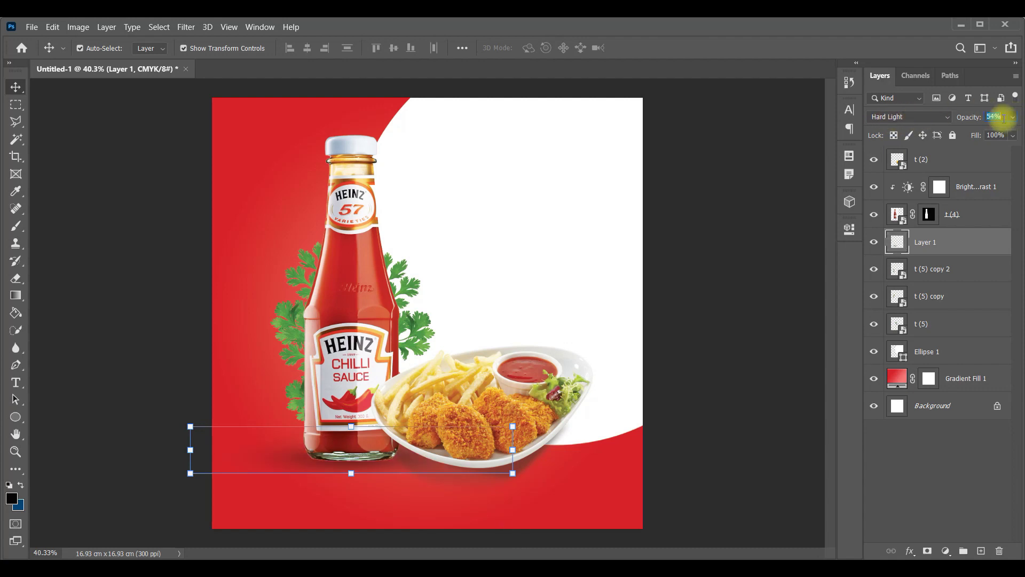
{"action": "left_click", "coordinate": [777, 258]}
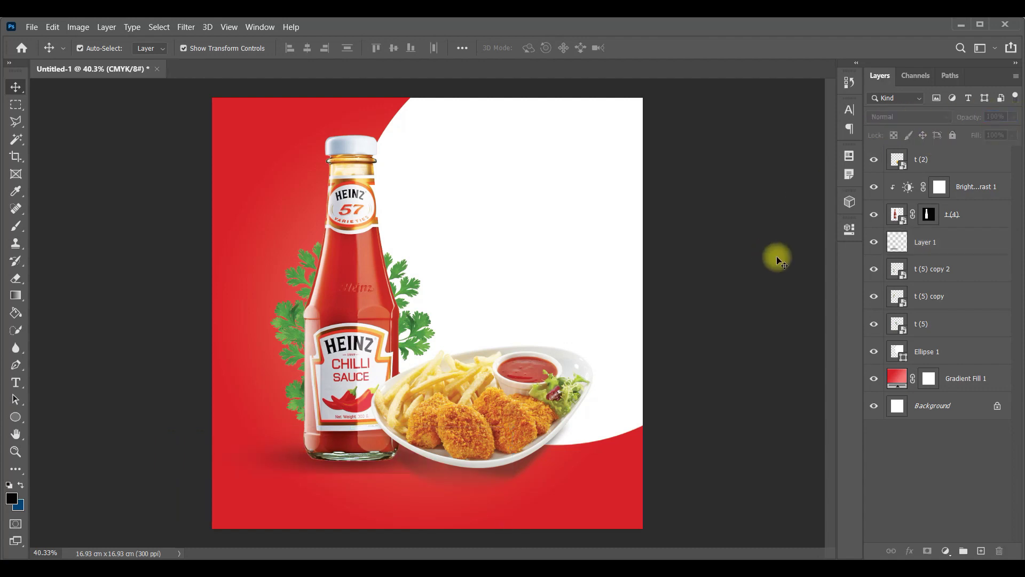
- Set up a size-144 Eraser on the shadow layer and toggle the shadow to compare
{"action": "left_click", "coordinate": [14, 282]}
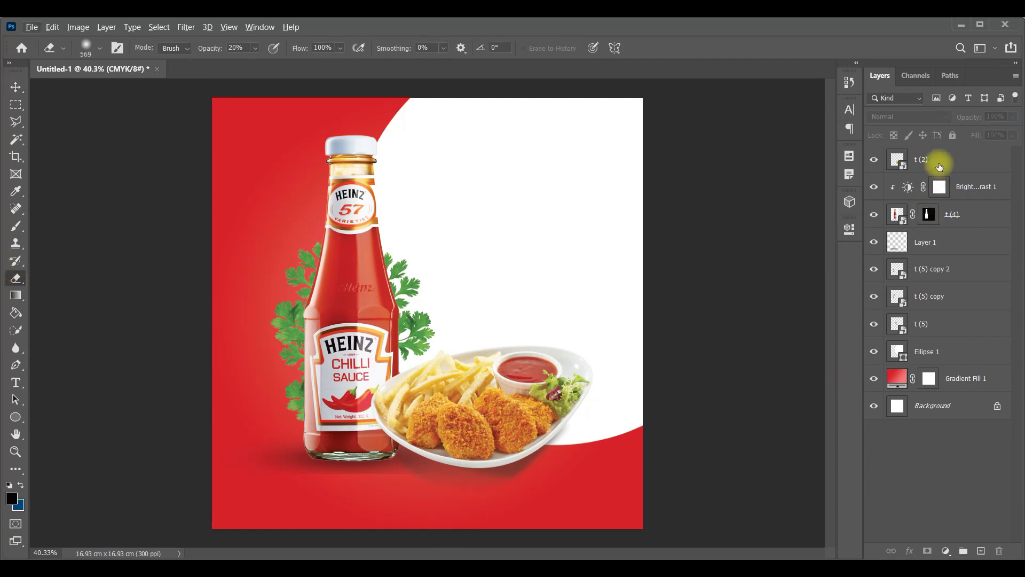
{"action": "left_click", "coordinate": [919, 242]}
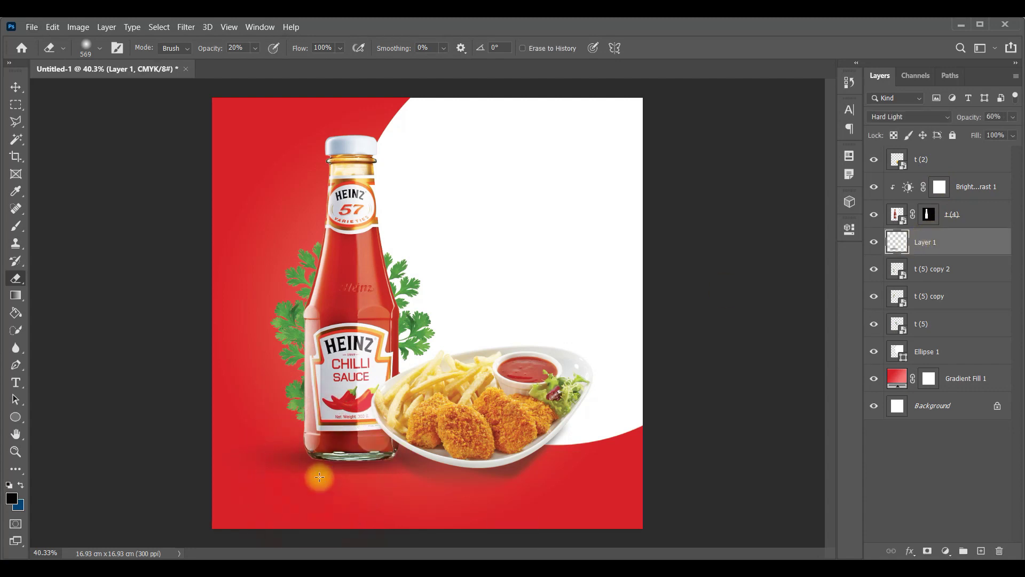
{"action": "key", "text": "Caps_Lock"}
{"action": "left_click_drag", "start_coordinate": [336, 479], "coordinate": [270, 481]}
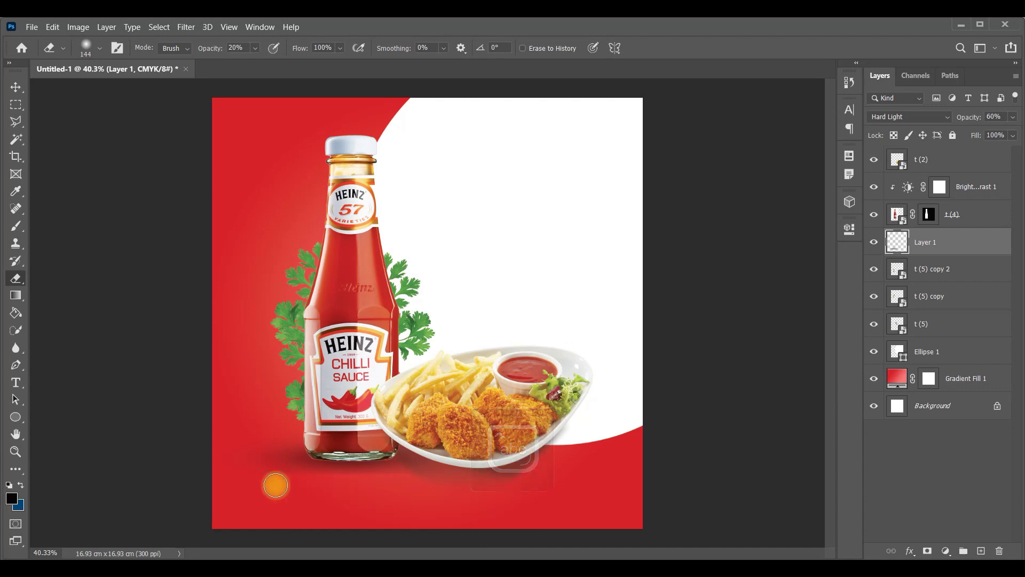
{"action": "left_click", "coordinate": [874, 242]}
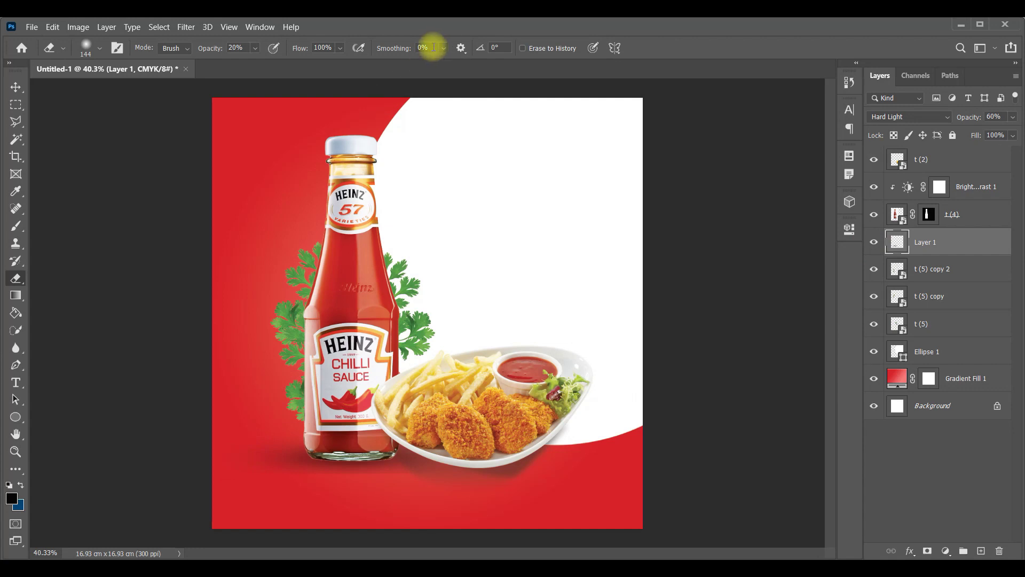
{"action": "scroll", "coordinate": [422, 48], "scroll_direction": "up", "scroll_amount": 1}
{"action": "left_click", "coordinate": [16, 90]}
- Add a Layer 2 clipped to the t (4) bottle and paint soft black shading near its base
{"action": "left_click", "coordinate": [380, 400]}
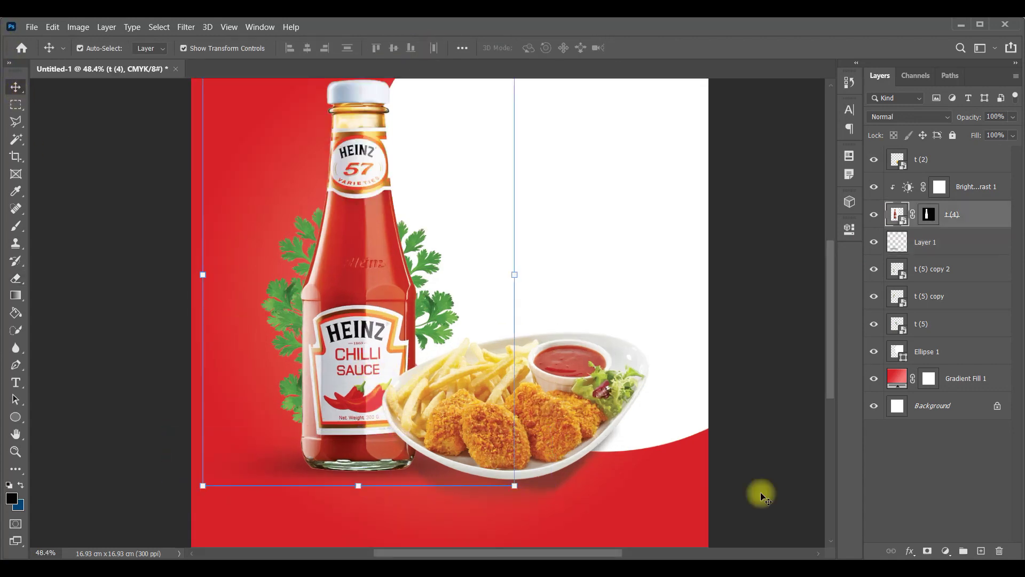
{"action": "left_click", "coordinate": [982, 551]}
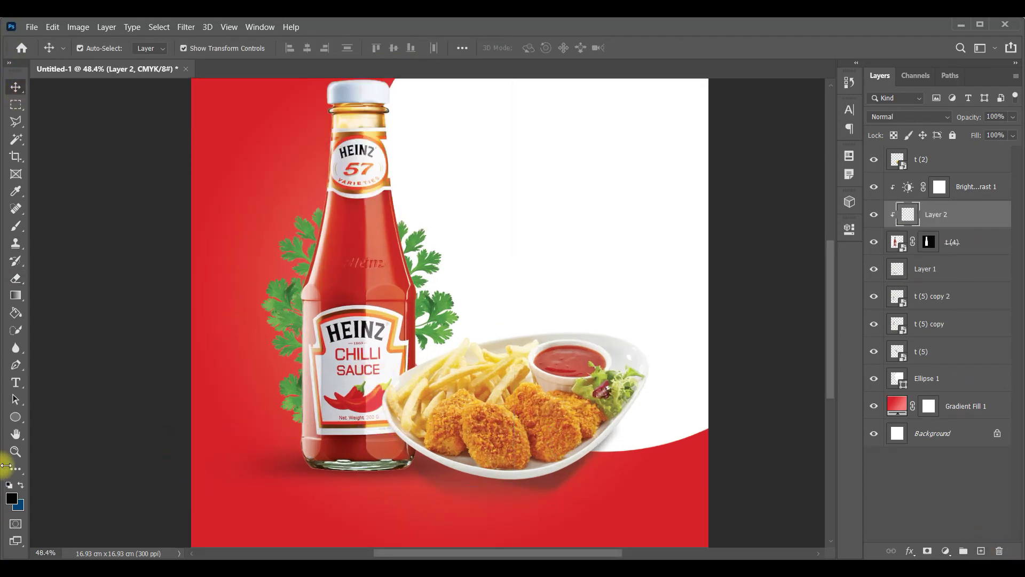
{"action": "left_click", "coordinate": [9, 228]}
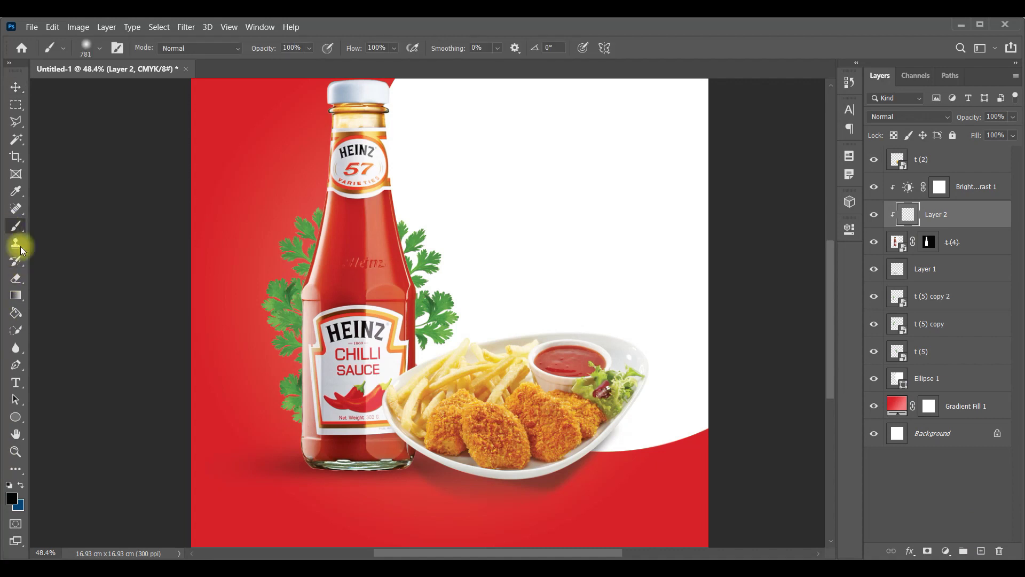
{"action": "left_click_drag", "start_coordinate": [254, 465], "coordinate": [288, 470]}
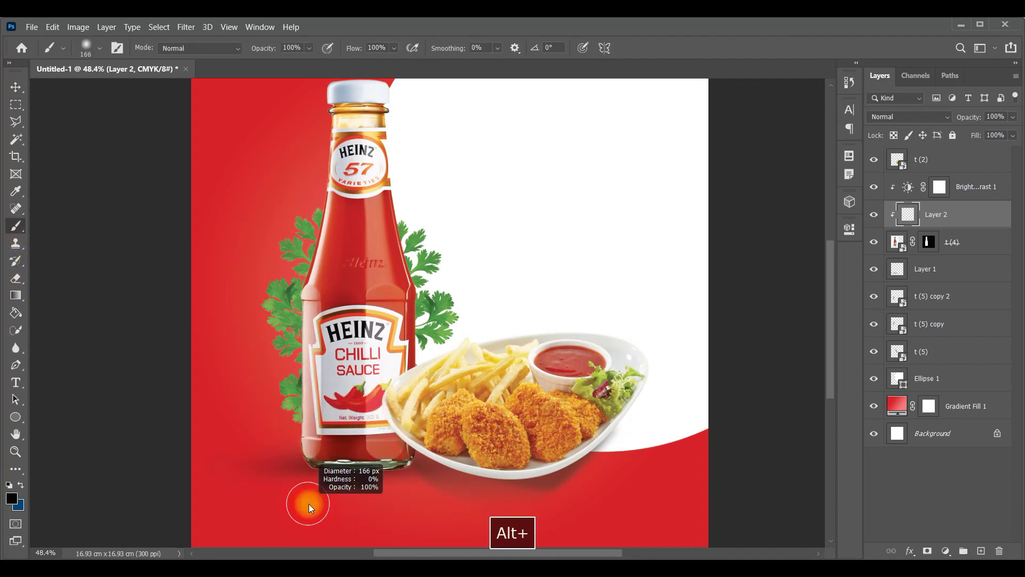
{"action": "left_click_drag", "start_coordinate": [456, 480], "coordinate": [427, 489]}
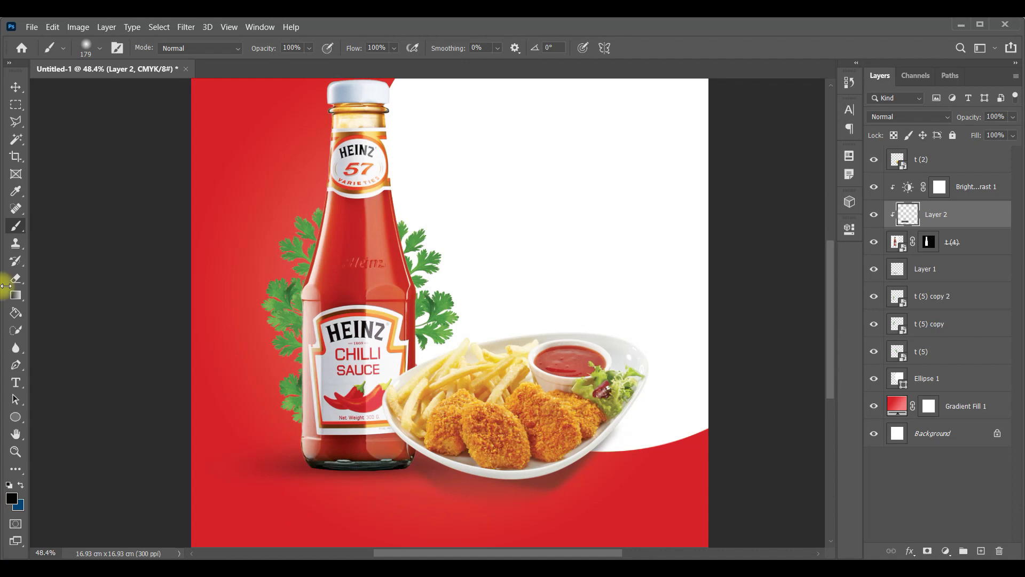
- Set Layer 2's opacity to 60%
{"action": "left_click", "coordinate": [15, 92]}
{"action": "left_click", "coordinate": [995, 116]}
{"action": "type", "text": "50"}
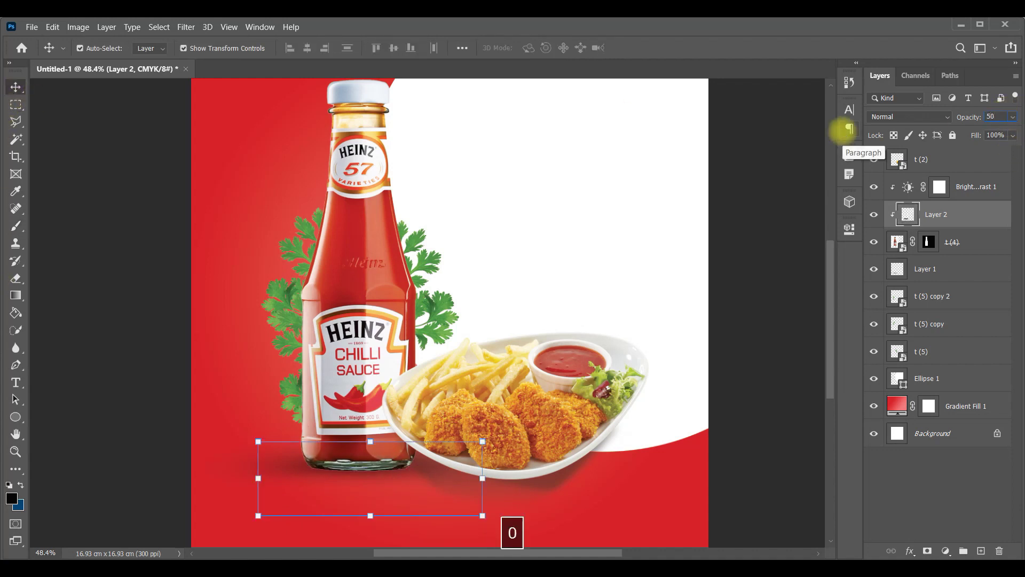
{"action": "scroll", "coordinate": [994, 120], "scroll_direction": "up", "scroll_amount": 4}
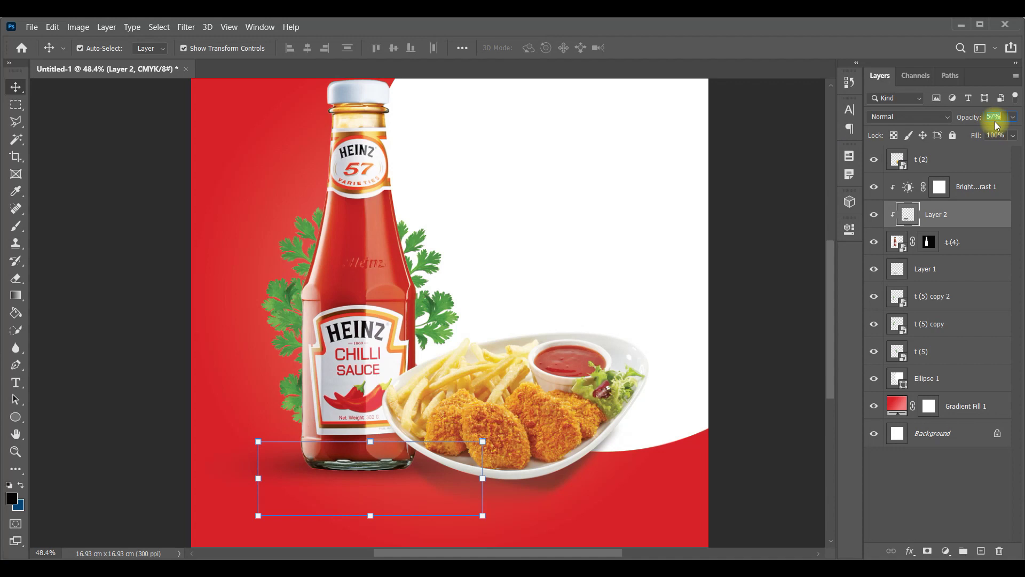
{"action": "scroll", "coordinate": [996, 125], "scroll_direction": "up", "scroll_amount": 2}
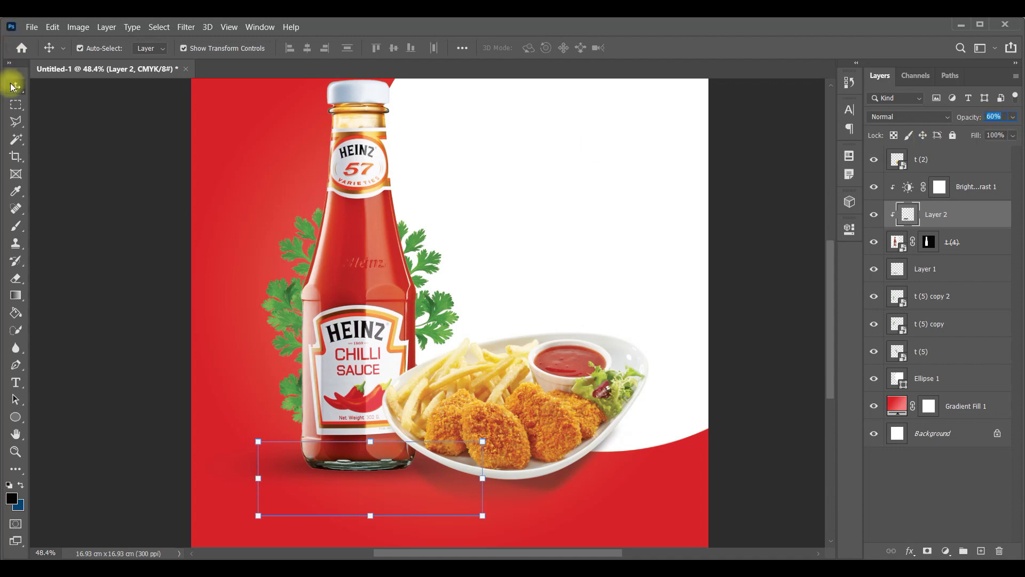
- Select the white Ellipse 1 layer, then deselect it
{"action": "left_click", "coordinate": [624, 289]}
{"action": "scroll", "coordinate": [620, 273], "scroll_direction": "down", "scroll_amount": 1}
{"action": "scroll", "coordinate": [534, 321], "scroll_direction": "down", "scroll_amount": 1}
{"action": "scroll", "coordinate": [476, 359], "scroll_direction": "up", "scroll_amount": 1}
{"action": "left_click", "coordinate": [758, 275]}
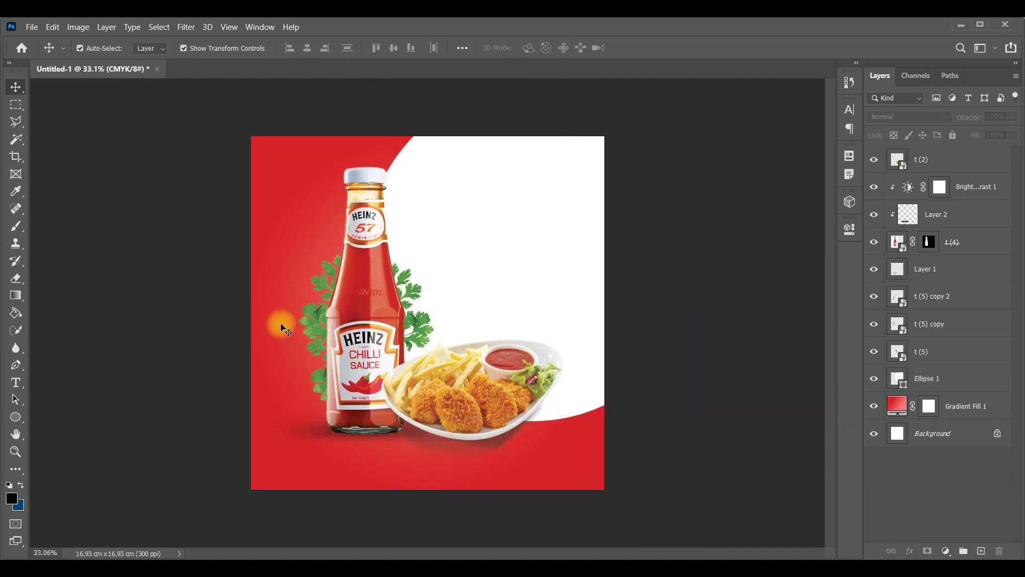
- Add a Brightness/Contrast adjustment clipped to t (5) copy, at brightness 46 and contrast 33
{"action": "left_click", "coordinate": [309, 321]}
{"action": "left_click", "coordinate": [944, 550]}
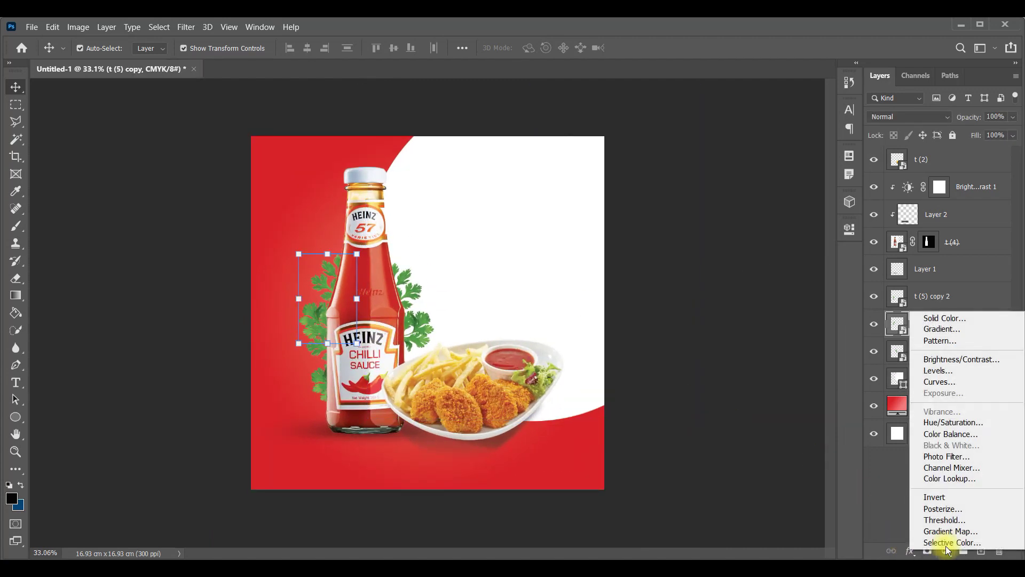
{"action": "left_click", "coordinate": [940, 361]}
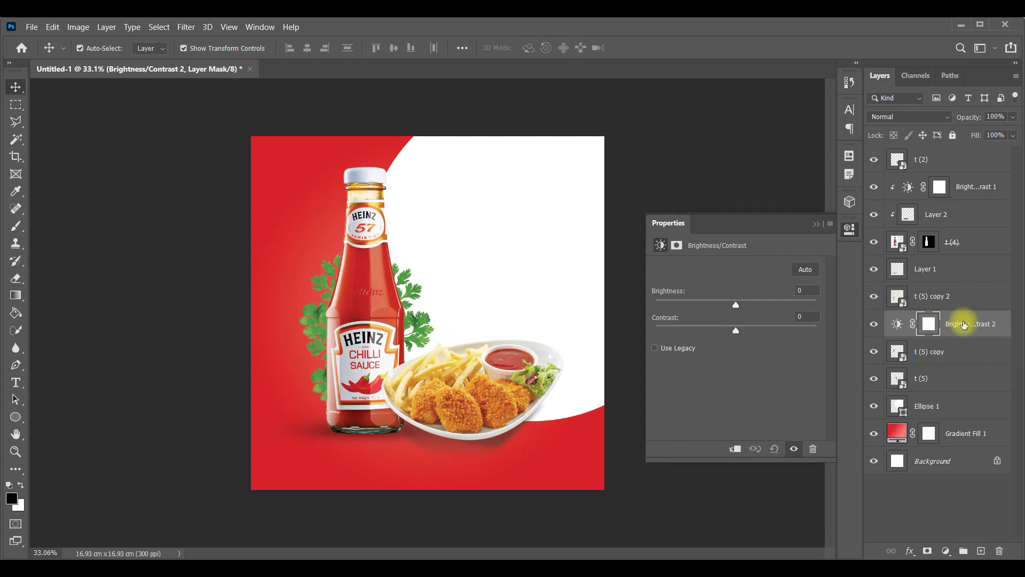
{"action": "right_click", "coordinate": [963, 322]}
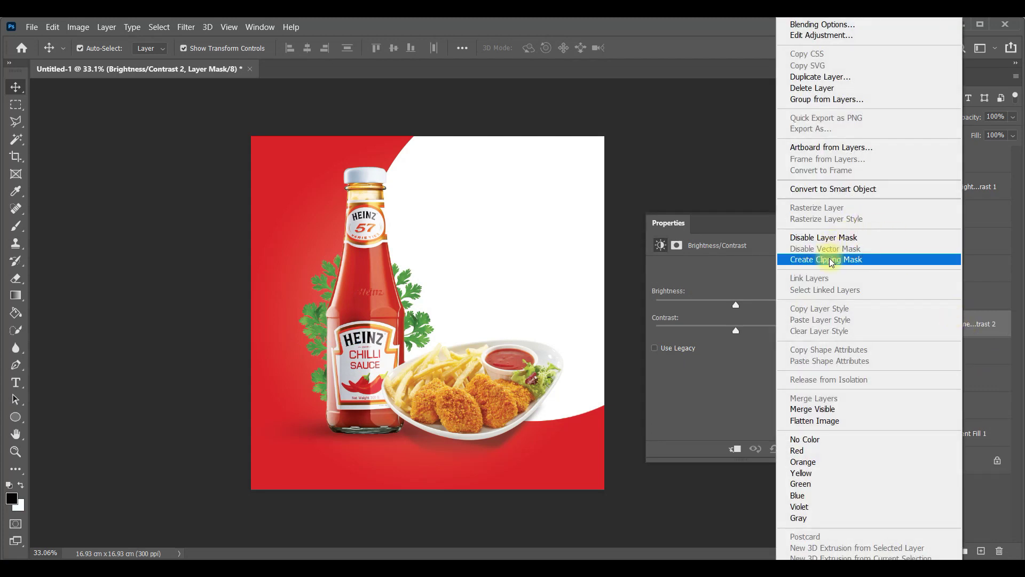
{"action": "left_click", "coordinate": [831, 261]}
{"action": "left_click_drag", "start_coordinate": [736, 304], "coordinate": [765, 304]}
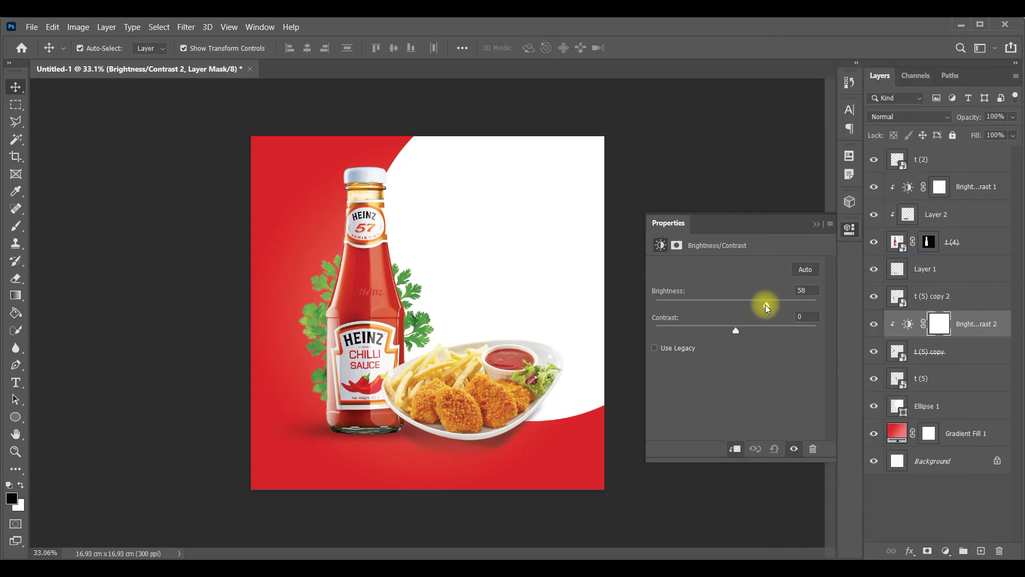
{"action": "left_click", "coordinate": [736, 331]}
{"action": "left_click_drag", "start_coordinate": [735, 333], "coordinate": [746, 335]}
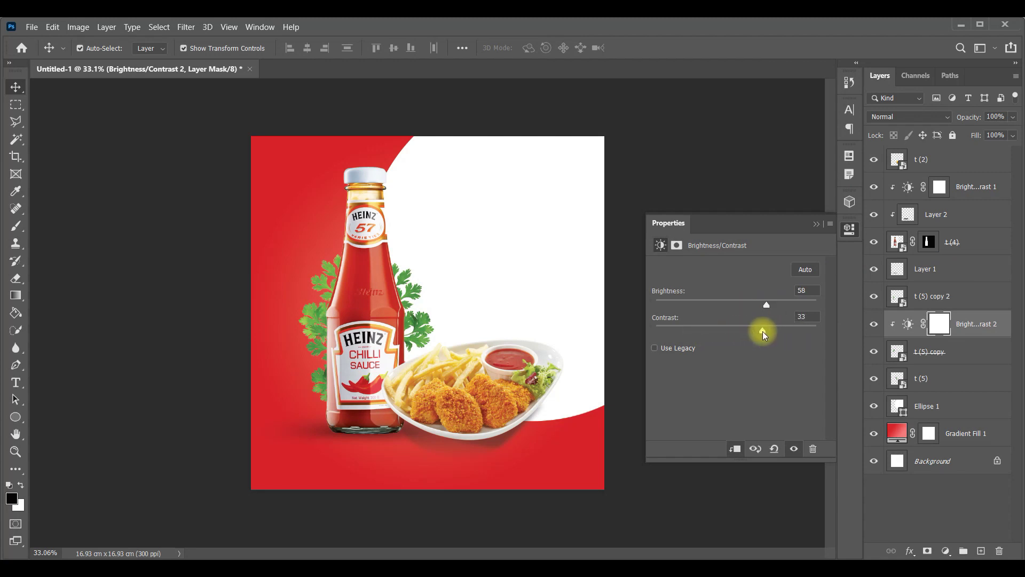
{"action": "left_click_drag", "start_coordinate": [763, 302], "coordinate": [760, 303]}
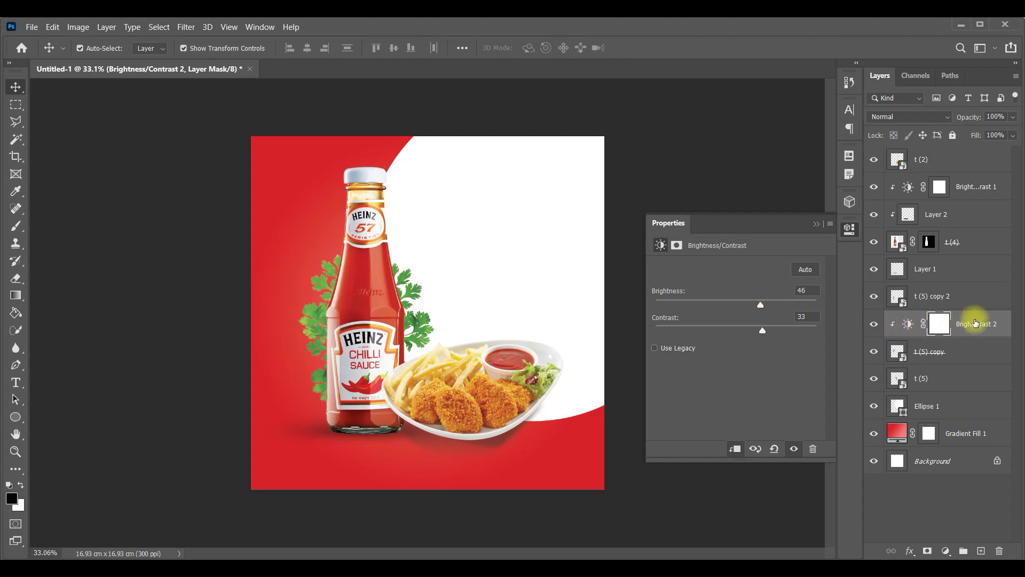
- Copy that clipped adjustment onto the t (5) and t (5) copy 2 parsley layers
{"action": "left_click_drag", "start_coordinate": [972, 324], "coordinate": [970, 375]}
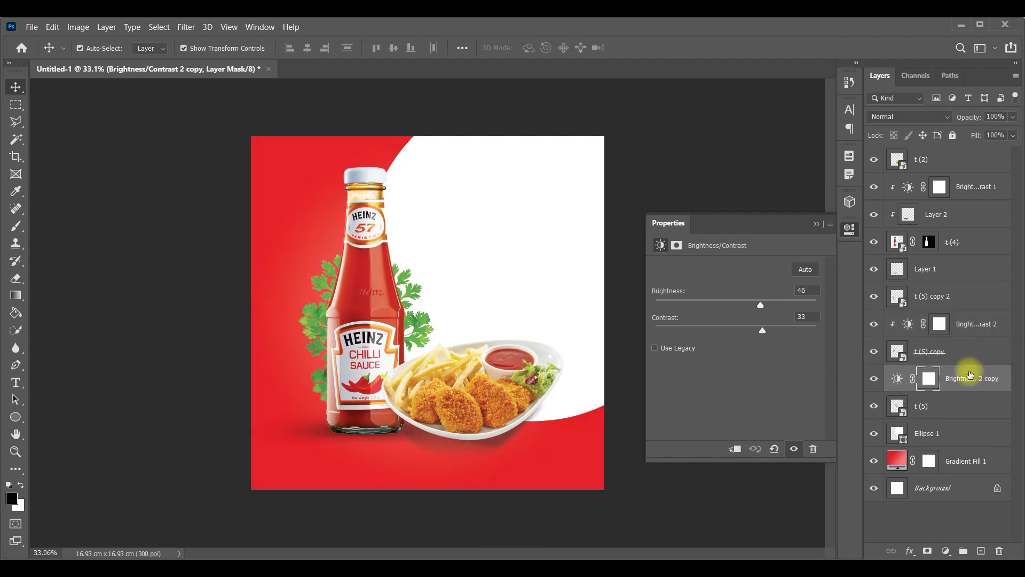
{"action": "right_click", "coordinate": [967, 382]}
{"action": "left_click", "coordinate": [829, 260]}
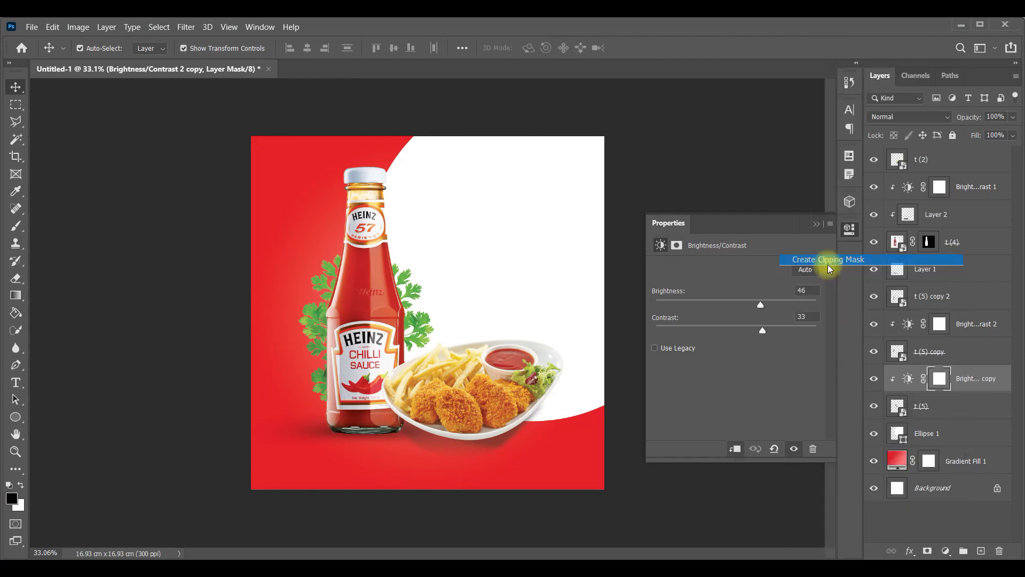
{"action": "left_click_drag", "start_coordinate": [979, 382], "coordinate": [950, 286]}
{"action": "right_click", "coordinate": [881, 295]}
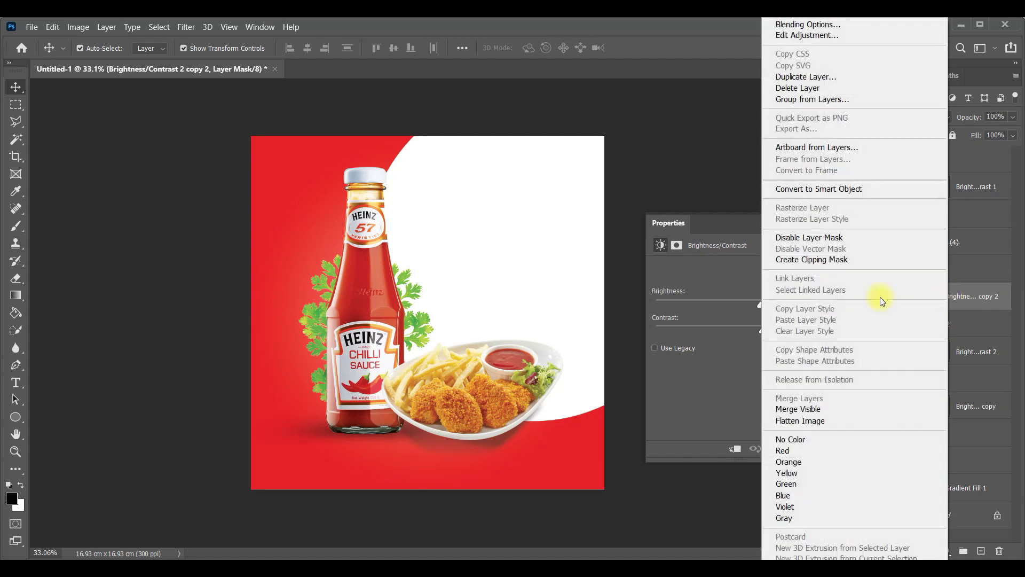
{"action": "left_click", "coordinate": [797, 261]}
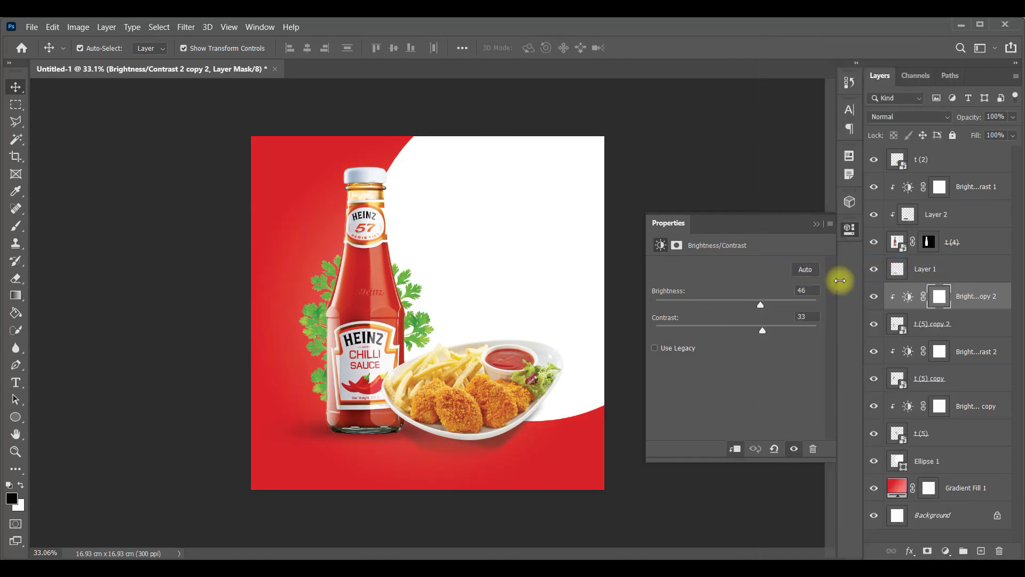
{"action": "left_click", "coordinate": [814, 224]}
- Drag t (1).png from the tomato folder into Photoshop as a separate document
{"action": "scroll", "coordinate": [376, 338], "scroll_direction": "down", "scroll_amount": 1}
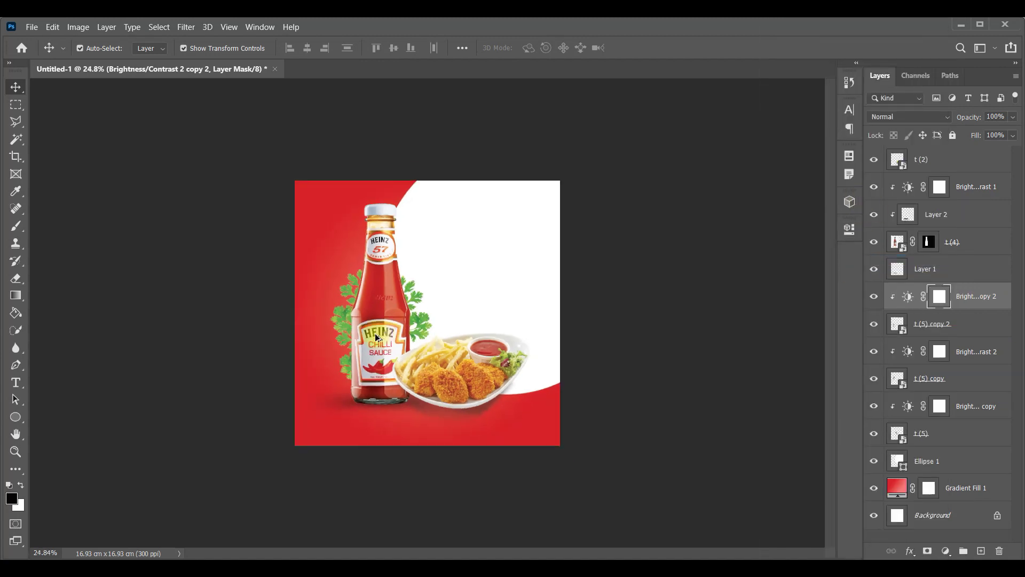
{"action": "scroll", "coordinate": [390, 371], "scroll_direction": "up", "scroll_amount": 1}
{"action": "scroll", "coordinate": [390, 369], "scroll_direction": "up", "scroll_amount": 1}
{"action": "scroll", "coordinate": [388, 369], "scroll_direction": "down", "scroll_amount": 1}
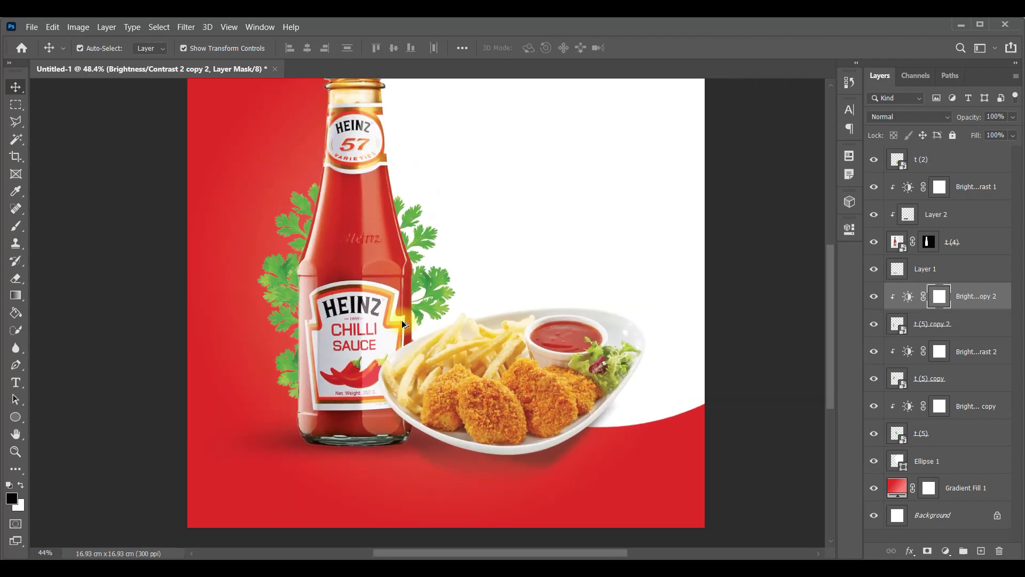
{"action": "key", "text": "alt+Tab"}
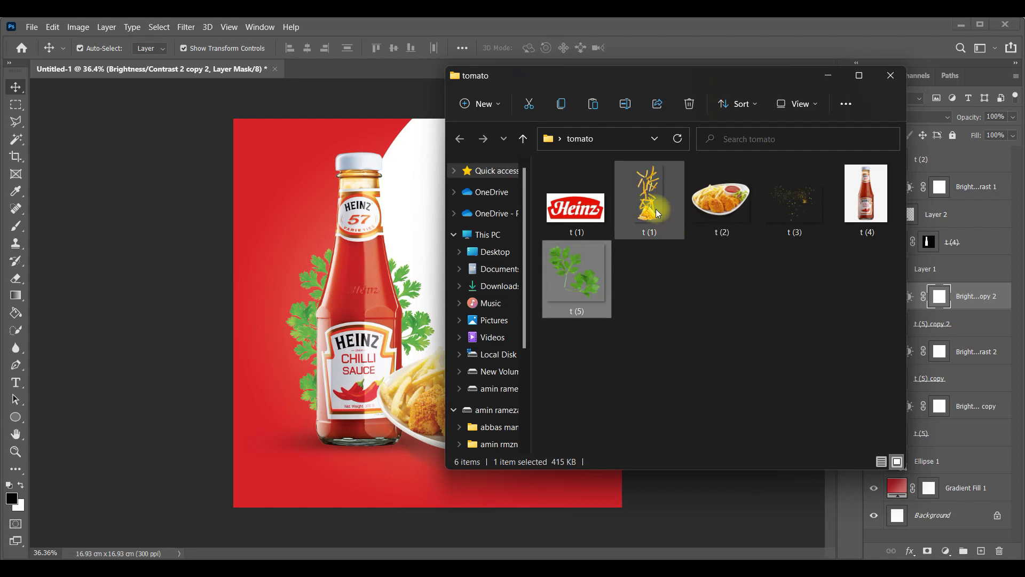
{"action": "left_click_drag", "start_coordinate": [654, 204], "coordinate": [351, 64]}
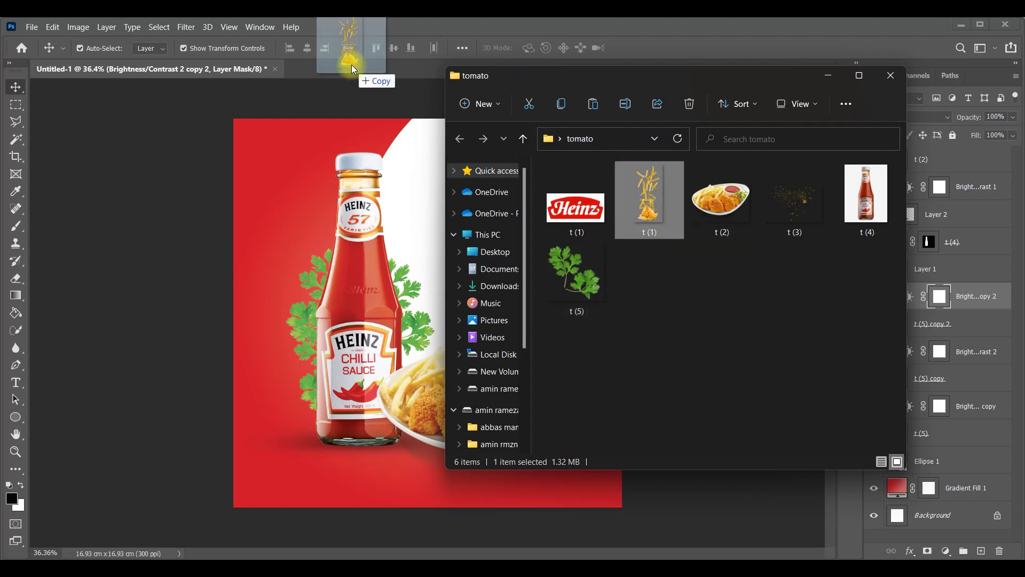
{"action": "key", "text": "space"}
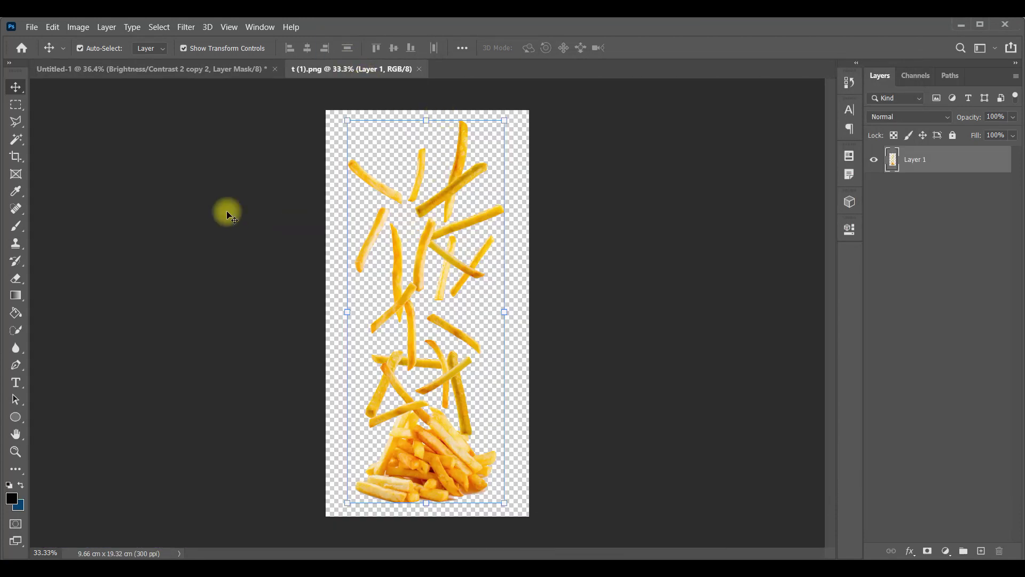
- Outline a single fry in t (1).png with the Polygonal Lasso and drag it into the ad
{"action": "left_click", "coordinate": [10, 124]}
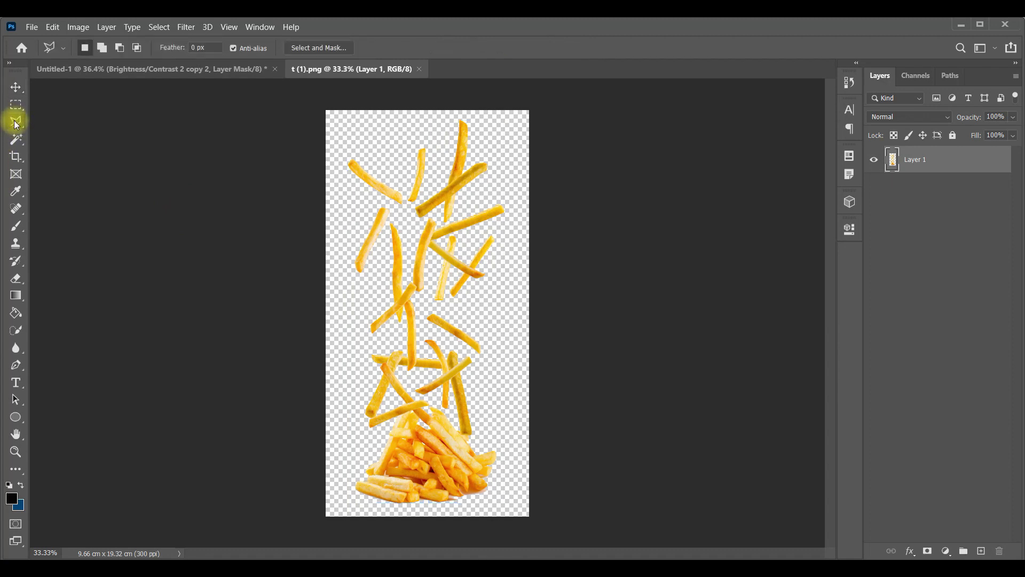
{"action": "scroll", "coordinate": [378, 141], "scroll_direction": "up", "scroll_amount": 5}
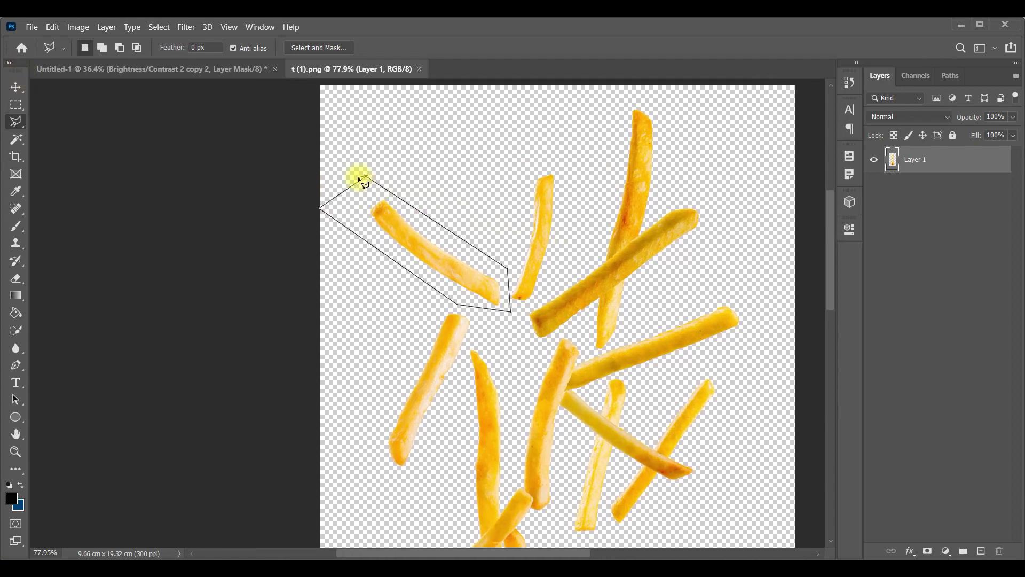
{"action": "left_click", "coordinate": [364, 178]}
{"action": "left_click", "coordinate": [16, 87]}
{"action": "mouse_move", "coordinate": [442, 261]}
{"action": "left_mouse_down"}
{"action": "mouse_move", "coordinate": [142, 95]}
{"action": "mouse_move", "coordinate": [269, 221]}
{"action": "mouse_move", "coordinate": [263, 206]}
{"action": "mouse_move", "coordinate": [331, 201]}
{"action": "mouse_move", "coordinate": [275, 115]}
{"action": "left_mouse_up"}
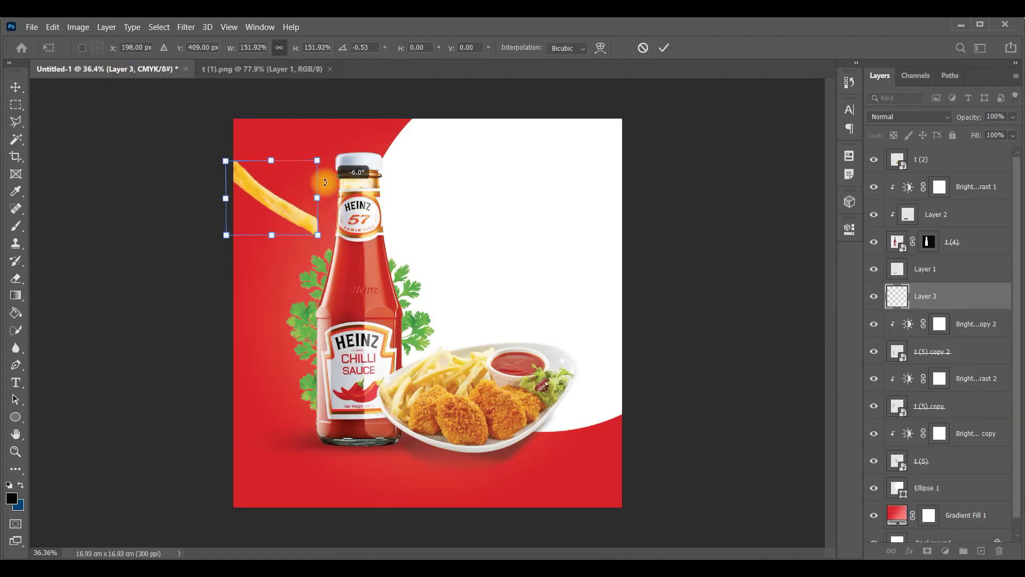
- Rotate and shrink the fry beside the bottle cap, then copy it to the lower left
{"action": "mouse_move", "coordinate": [282, 177]}
{"action": "left_mouse_down"}
{"action": "mouse_move", "coordinate": [320, 108]}
{"action": "mouse_move", "coordinate": [295, 98]}
{"action": "left_mouse_up"}
{"action": "left_click_drag", "start_coordinate": [299, 134], "coordinate": [311, 184]}
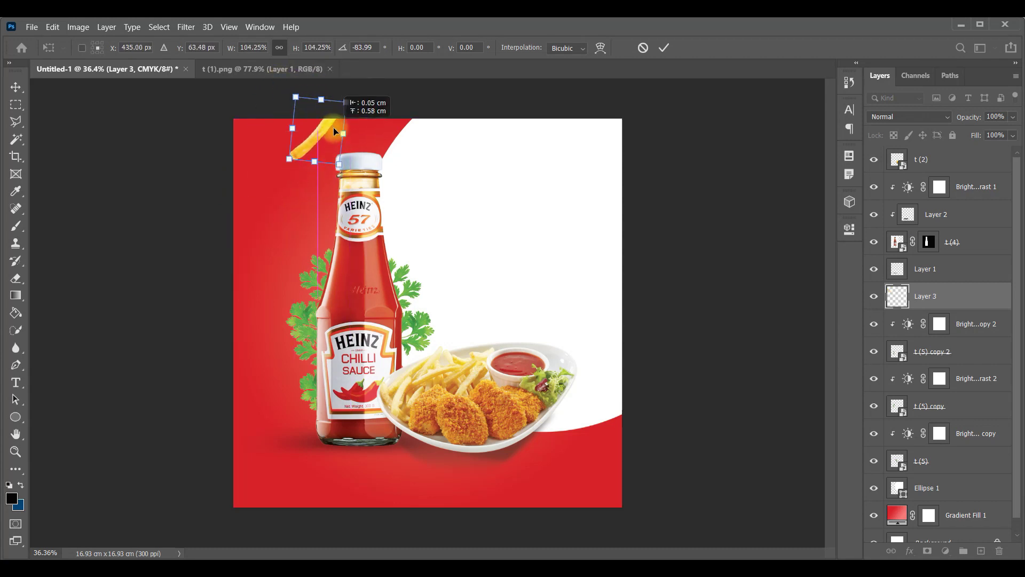
{"action": "left_click", "coordinate": [664, 48]}
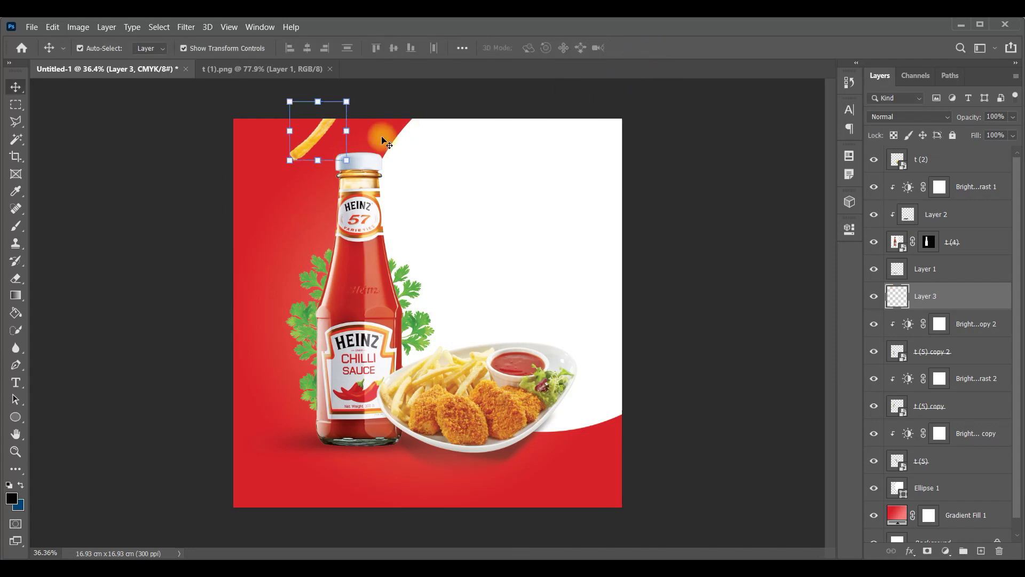
{"action": "mouse_move", "coordinate": [313, 140]}
{"action": "left_mouse_down", "text": "alt"}
{"action": "mouse_move", "coordinate": [251, 447]}
{"action": "mouse_move", "coordinate": [297, 325]}
{"action": "left_mouse_up", "text": "alt"}
- Rotate and enlarge the copied fry at the ad's left edge
{"action": "mouse_move", "coordinate": [244, 425]}
{"action": "left_mouse_down"}
{"action": "mouse_move", "coordinate": [210, 359]}
{"action": "mouse_move", "coordinate": [134, 293]}
{"action": "left_mouse_up"}
{"action": "left_click_drag", "start_coordinate": [251, 343], "coordinate": [281, 345]}
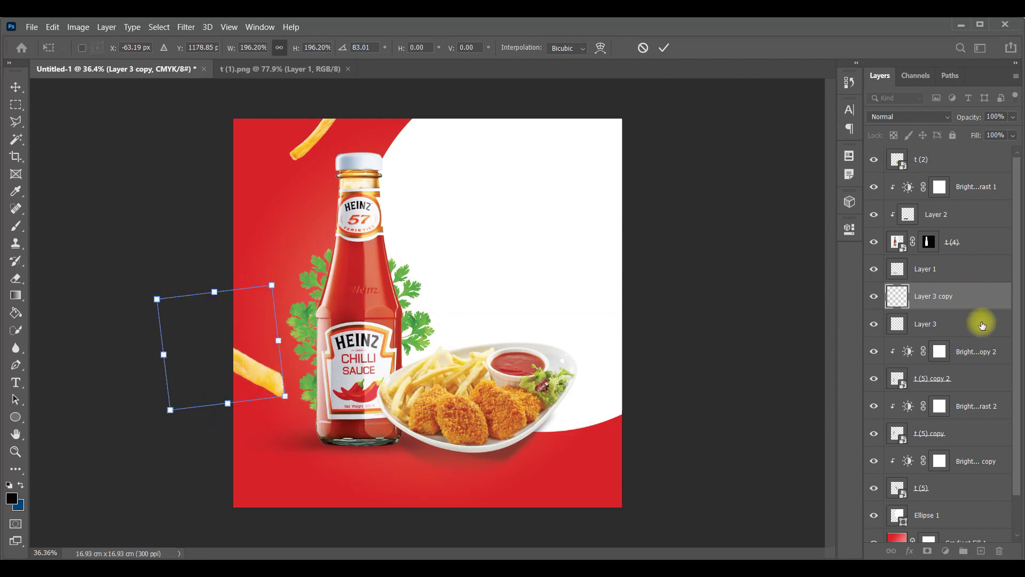
{"action": "left_click", "coordinate": [663, 49]}
- Move Layer 3 and Layer 3 copy to the top of the layer stack
{"action": "left_click", "coordinate": [954, 274], "text": "ctrl"}
{"action": "double_click", "coordinate": [954, 274]}
{"action": "left_click", "coordinate": [929, 125]}
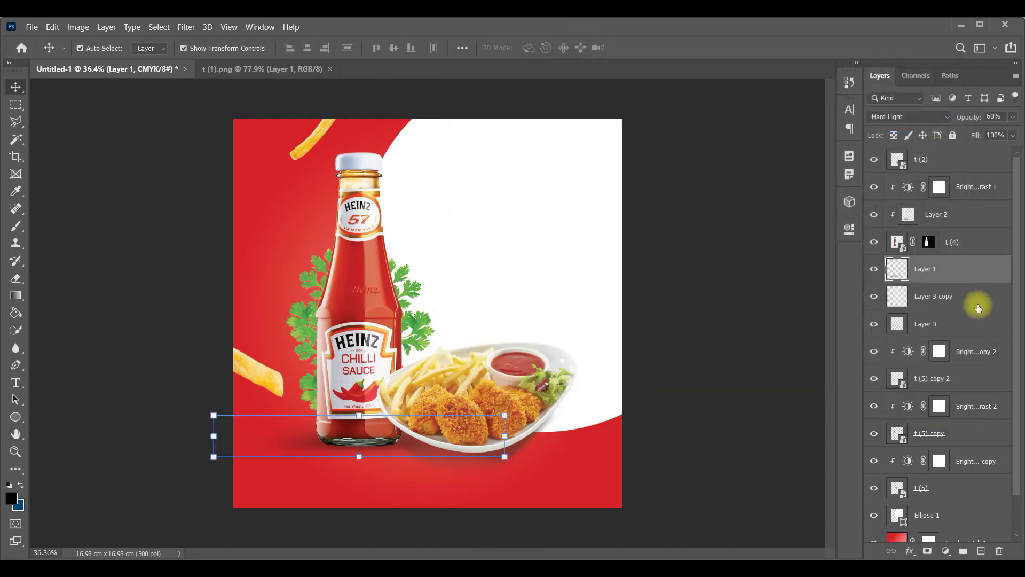
{"action": "left_click", "coordinate": [948, 294]}
{"action": "left_click", "coordinate": [945, 278], "text": "ctrl"}
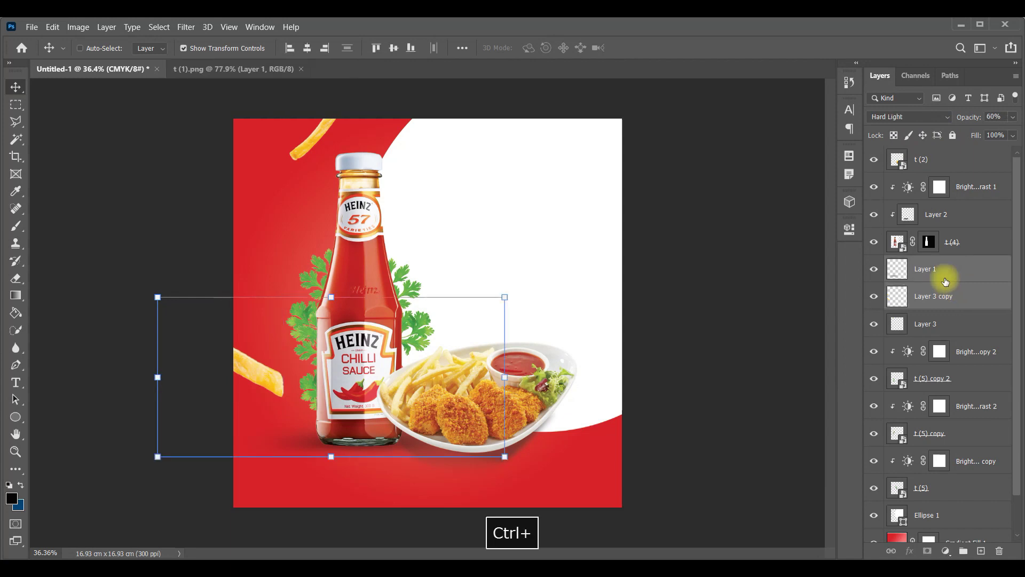
{"action": "left_click", "coordinate": [940, 298]}
{"action": "left_click", "coordinate": [940, 330], "text": "ctrl"}
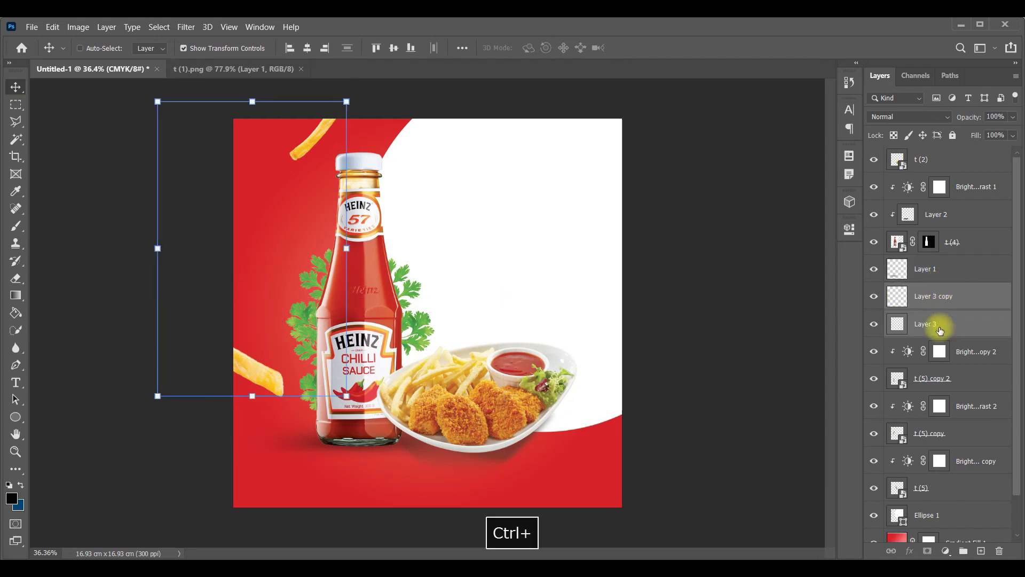
{"action": "left_click_drag", "start_coordinate": [939, 299], "coordinate": [944, 155]}
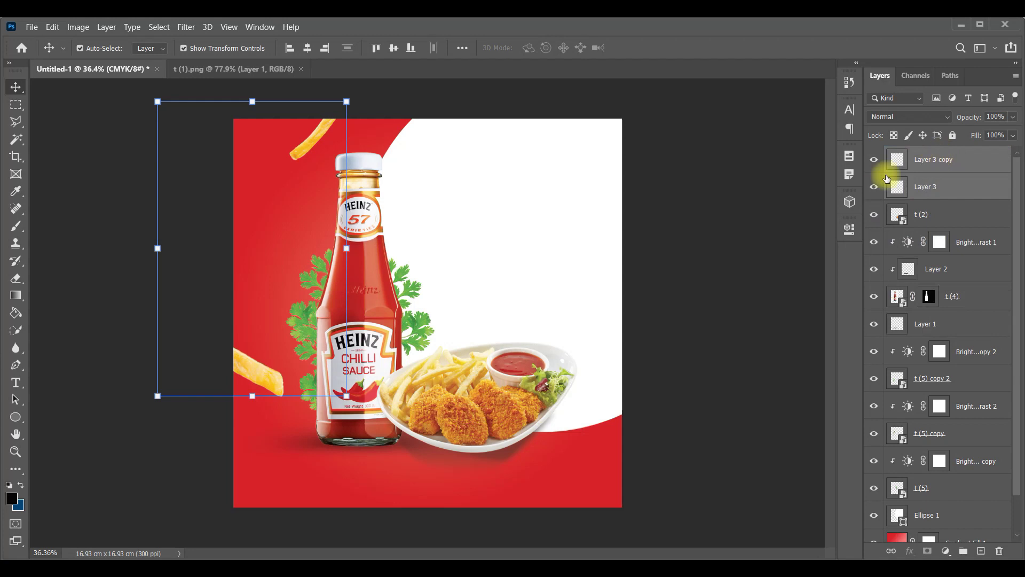
- Lasso another fry in t (1).png and place it beside the bottle as Layer 4
{"action": "left_click", "coordinate": [227, 69]}
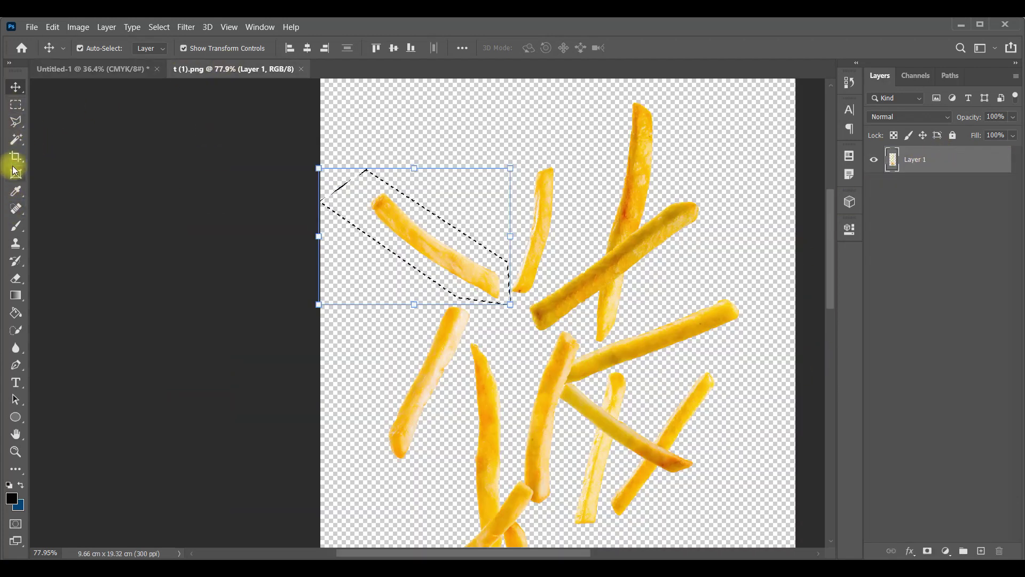
{"action": "key", "text": "ctrl+d"}
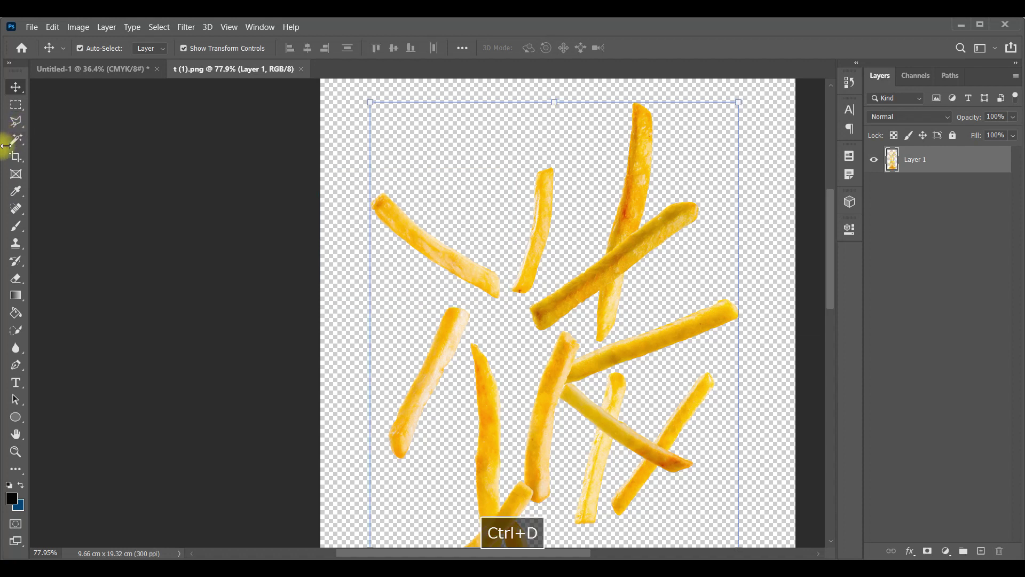
{"action": "left_click", "coordinate": [14, 121]}
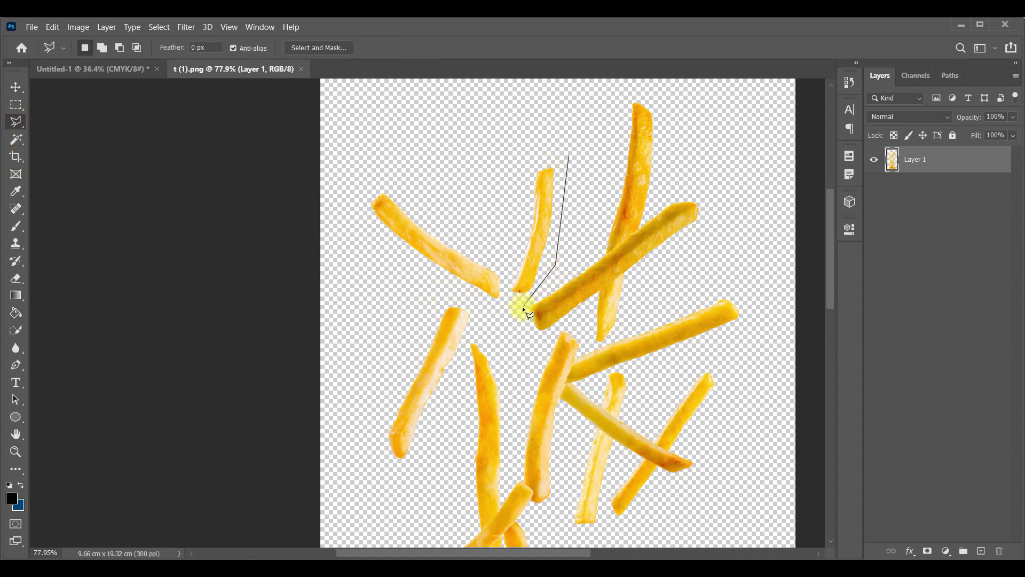
{"action": "left_click", "coordinate": [570, 155]}
{"action": "left_click", "coordinate": [15, 87]}
{"action": "mouse_move", "coordinate": [516, 232]}
{"action": "left_mouse_down"}
{"action": "mouse_move", "coordinate": [275, 265]}
{"action": "mouse_move", "coordinate": [224, 229]}
{"action": "mouse_move", "coordinate": [259, 238]}
{"action": "mouse_move", "coordinate": [258, 229]}
{"action": "left_mouse_up"}
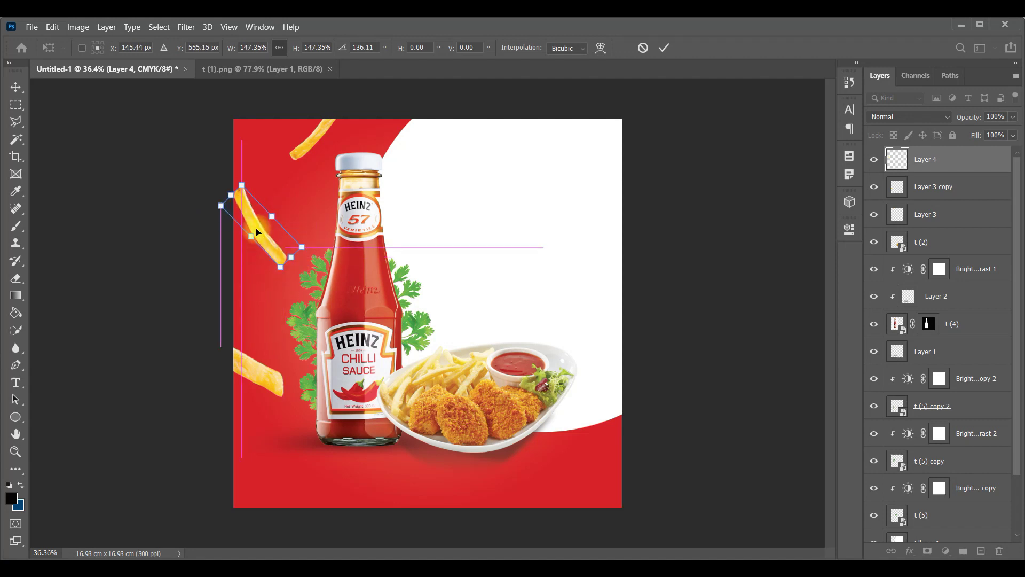
{"action": "left_click", "coordinate": [665, 49]}
- Duplicate the new fry to the ad's bottom edge and rotate it nearly upright
{"action": "left_click", "coordinate": [781, 260]}
{"action": "left_click_drag", "start_coordinate": [259, 231], "coordinate": [429, 473]}
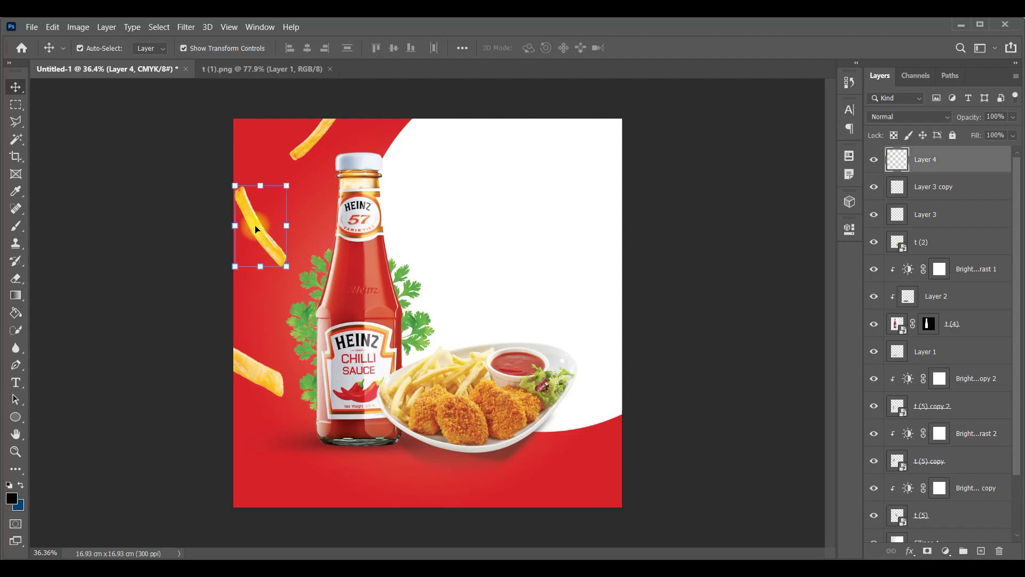
{"action": "key", "text": "super"}
{"action": "key", "text": "ctrl+z"}
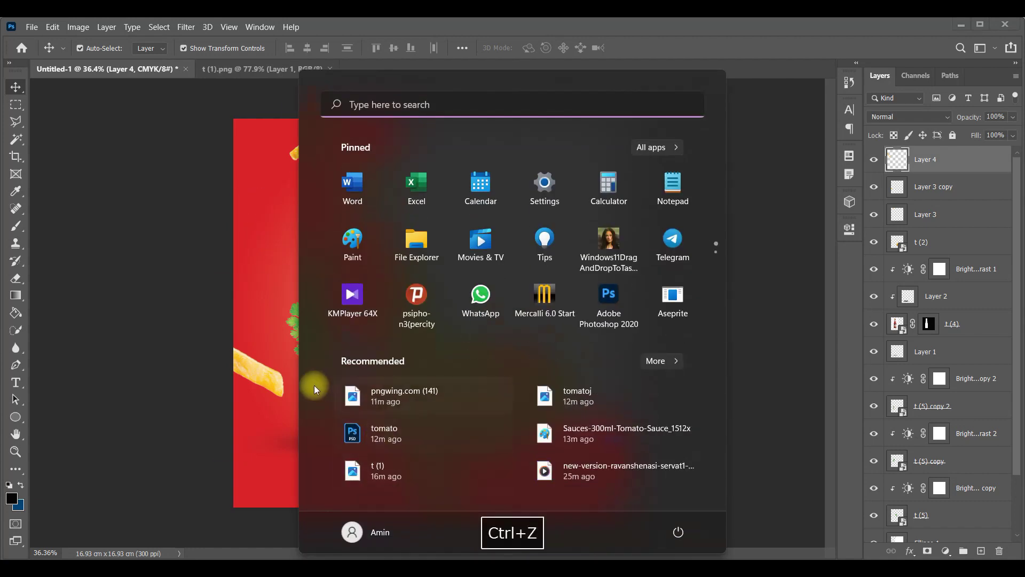
{"action": "key", "text": "space"}
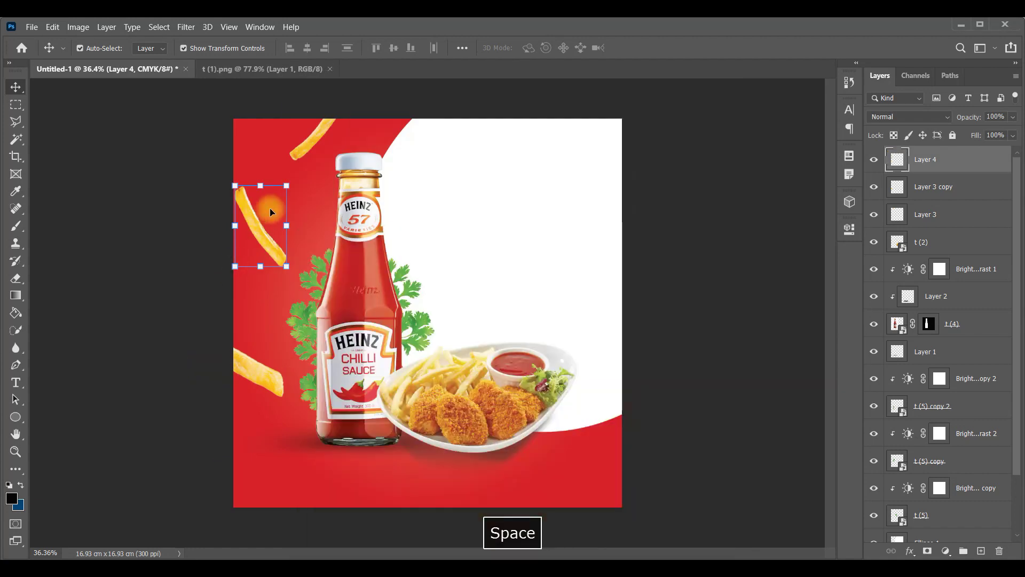
{"action": "mouse_move", "coordinate": [271, 211]}
{"action": "left_mouse_down"}
{"action": "mouse_move", "coordinate": [434, 511]}
{"action": "mouse_move", "coordinate": [475, 469]}
{"action": "mouse_move", "coordinate": [448, 502]}
{"action": "left_mouse_up"}
{"action": "left_click_drag", "start_coordinate": [477, 469], "coordinate": [406, 495]}
{"action": "left_click_drag", "start_coordinate": [411, 496], "coordinate": [454, 474]}
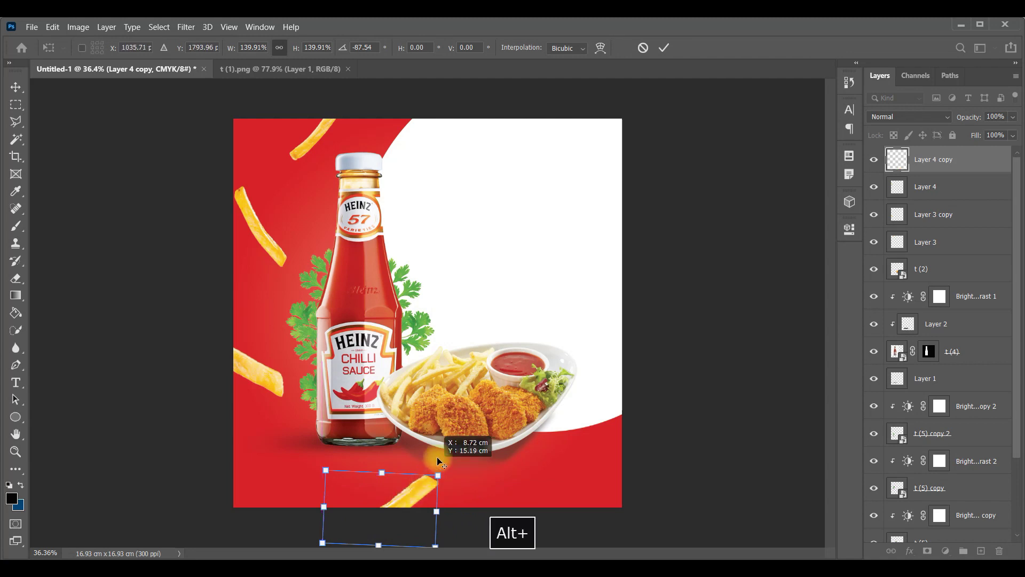
{"action": "left_click", "coordinate": [664, 48]}
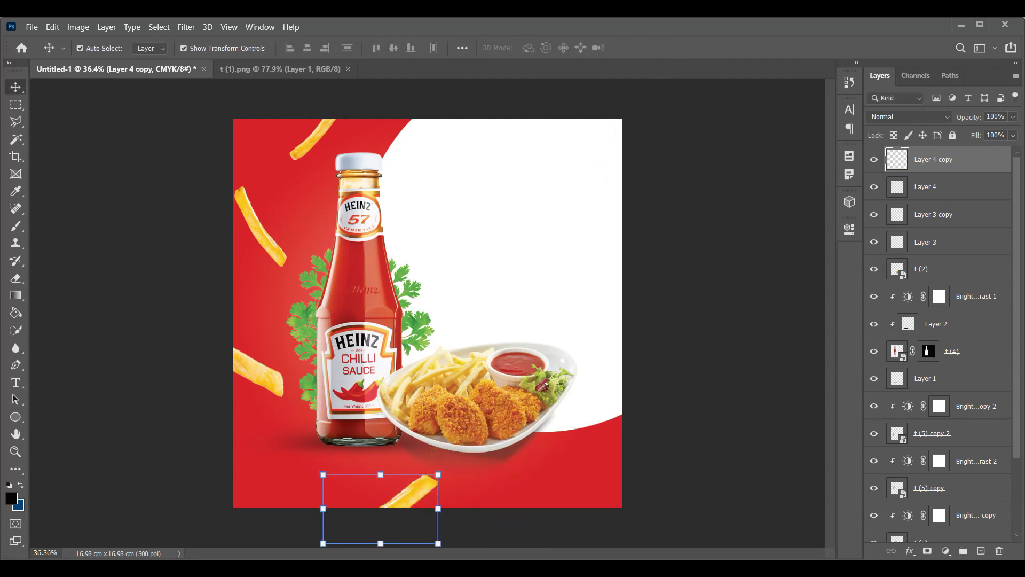
{"action": "left_click", "coordinate": [307, 66]}
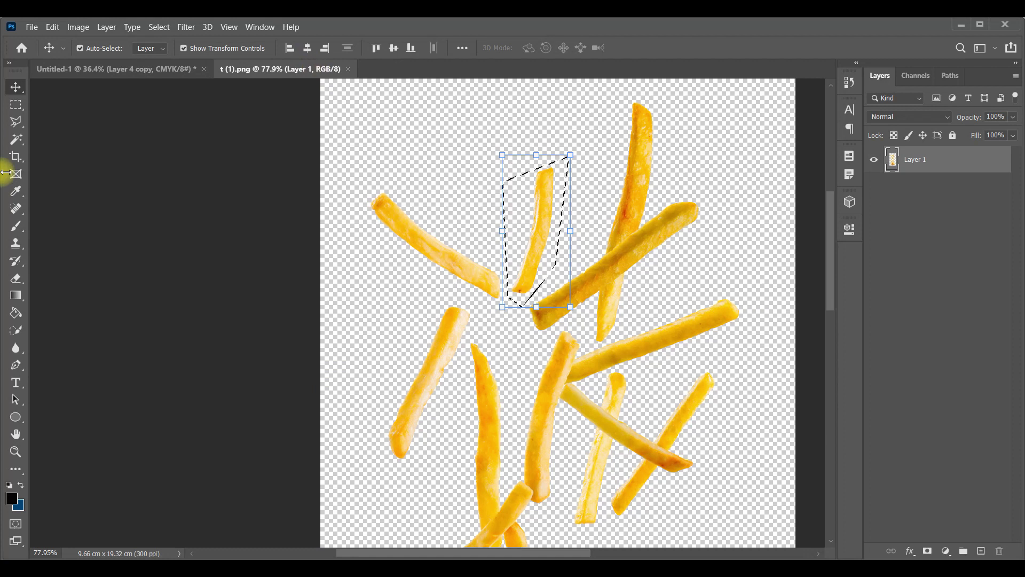
- Select a third fry in t (1).png and drag it into the ad
{"action": "left_click", "coordinate": [15, 122]}
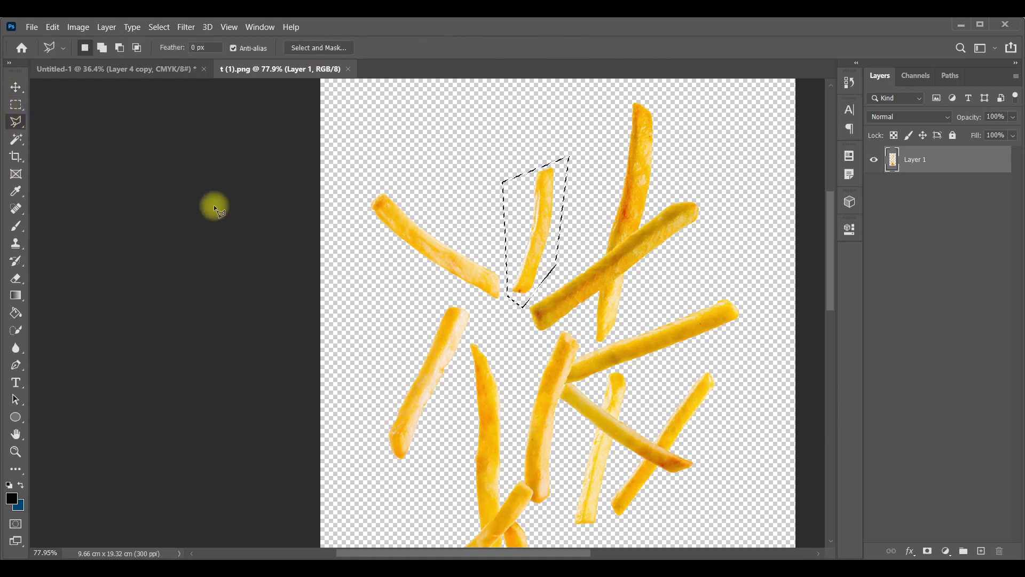
{"action": "key", "text": "ctrl+d"}
{"action": "scroll", "coordinate": [427, 355], "scroll_direction": "down", "scroll_amount": 3}
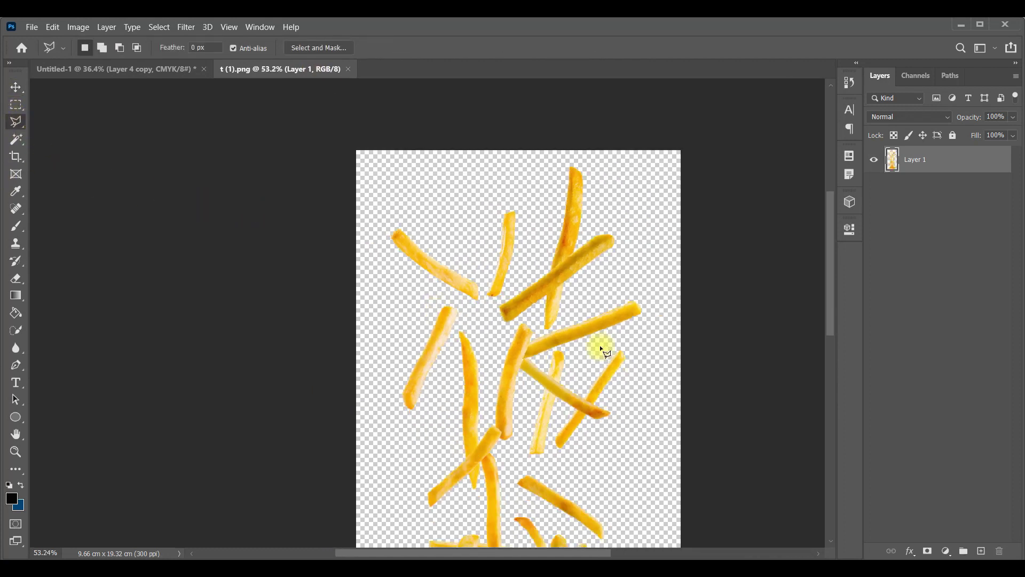
{"action": "scroll", "coordinate": [480, 336], "scroll_direction": "down", "scroll_amount": 2}
{"action": "scroll", "coordinate": [451, 347], "scroll_direction": "up", "scroll_amount": 2}
{"action": "scroll", "coordinate": [470, 299], "scroll_direction": "up", "scroll_amount": 2}
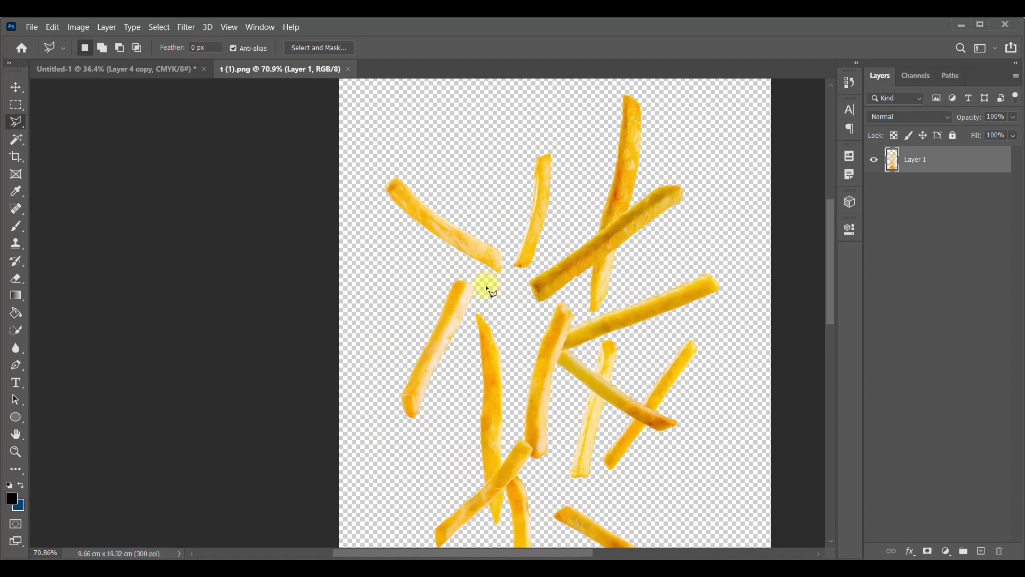
{"action": "key", "text": "v"}
{"action": "mouse_move", "coordinate": [442, 355]}
{"action": "left_mouse_down"}
{"action": "mouse_move", "coordinate": [165, 75]}
{"action": "mouse_move", "coordinate": [526, 203]}
{"action": "mouse_move", "coordinate": [579, 193]}
{"action": "mouse_move", "coordinate": [585, 222]}
{"action": "left_mouse_up"}
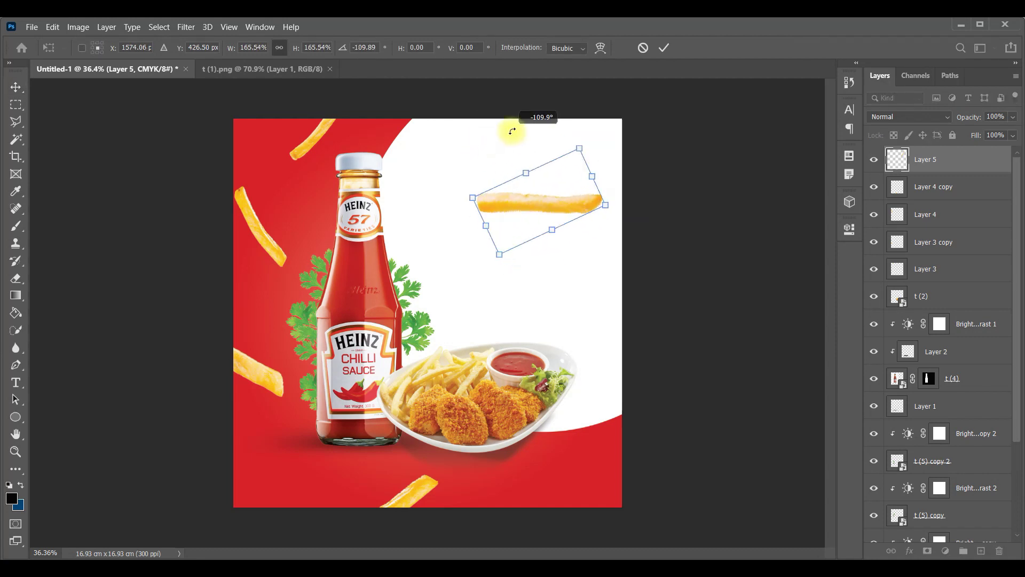
- Flip the third fry horizontally, rotate and shrink it right of the bottle
{"action": "left_click_drag", "start_coordinate": [585, 222], "coordinate": [561, 142]}
{"action": "mouse_move", "coordinate": [553, 199]}
{"action": "left_mouse_down"}
{"action": "mouse_move", "coordinate": [526, 227]}
{"action": "mouse_move", "coordinate": [522, 219]}
{"action": "left_mouse_up"}
{"action": "right_click", "coordinate": [508, 233]}
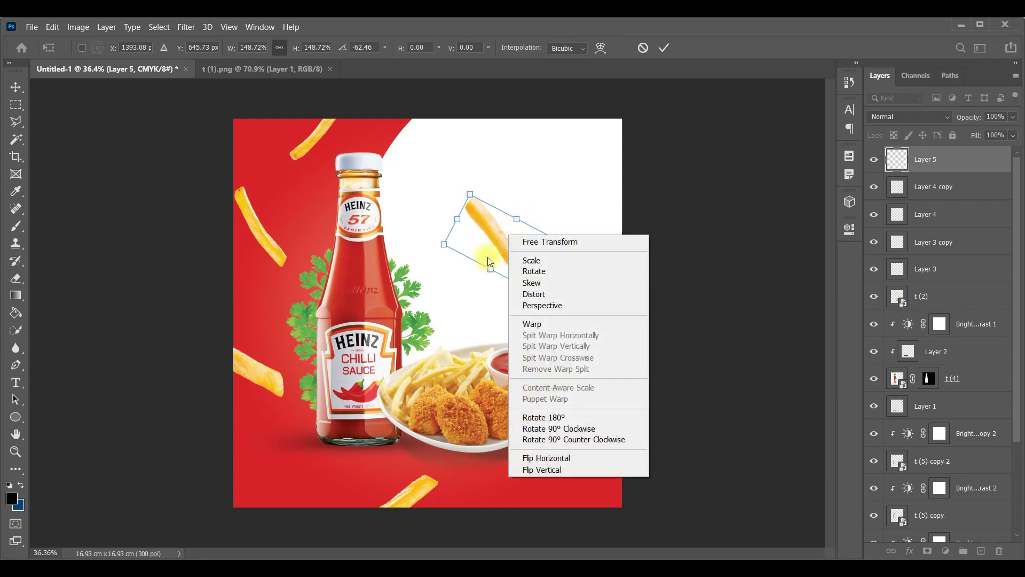
{"action": "left_click", "coordinate": [539, 458]}
{"action": "mouse_move", "coordinate": [552, 221]}
{"action": "left_mouse_down"}
{"action": "mouse_move", "coordinate": [541, 247]}
{"action": "mouse_move", "coordinate": [525, 161]}
{"action": "mouse_move", "coordinate": [531, 184]}
{"action": "mouse_move", "coordinate": [480, 164]}
{"action": "mouse_move", "coordinate": [573, 159]}
{"action": "mouse_move", "coordinate": [591, 109]}
{"action": "left_mouse_up"}
{"action": "left_click", "coordinate": [539, 191], "text": "alt"}
{"action": "left_click", "coordinate": [663, 50]}
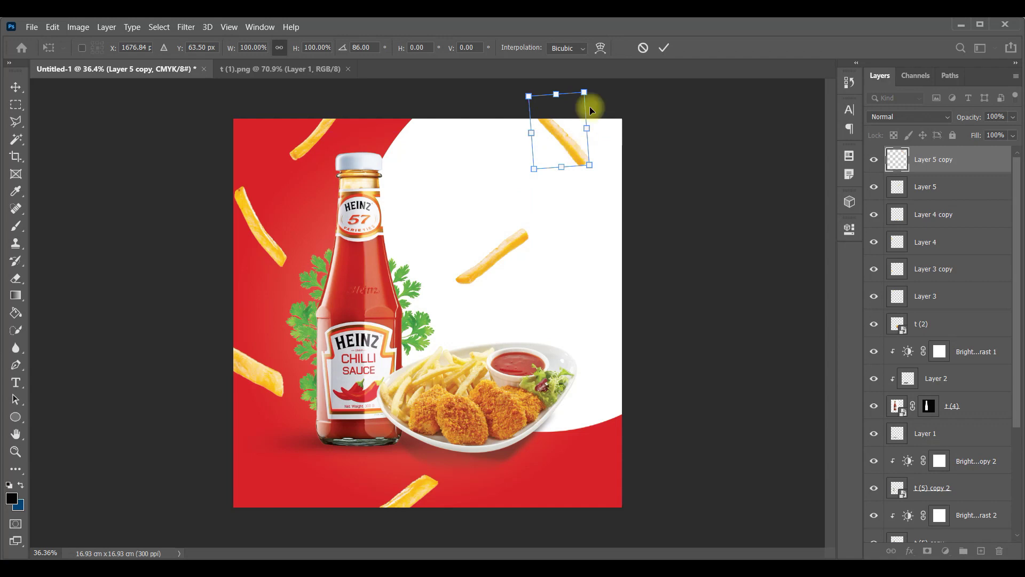
{"action": "left_click", "coordinate": [665, 48]}
- Apply a Field Blur to the top-left fry
{"action": "left_click", "coordinate": [689, 269]}
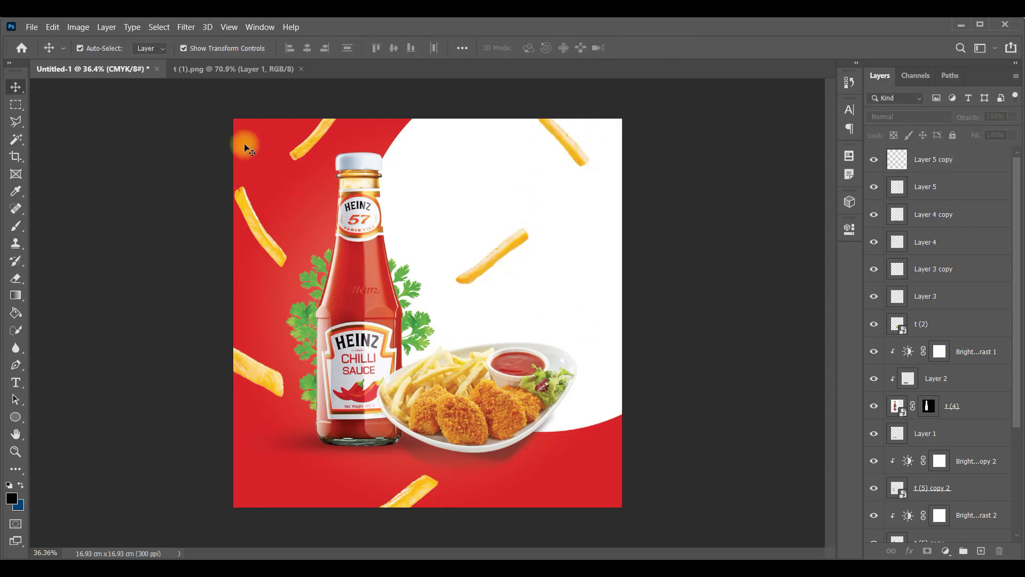
{"action": "left_click", "coordinate": [308, 147]}
{"action": "left_click", "coordinate": [186, 27]}
{"action": "mouse_move", "coordinate": [193, 168]}
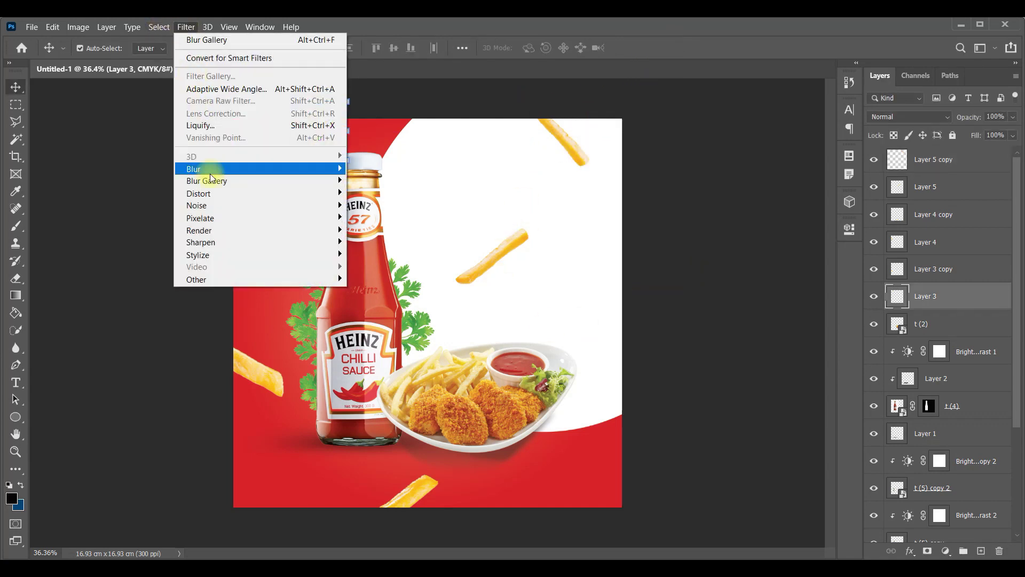
{"action": "left_click", "coordinate": [353, 180]}
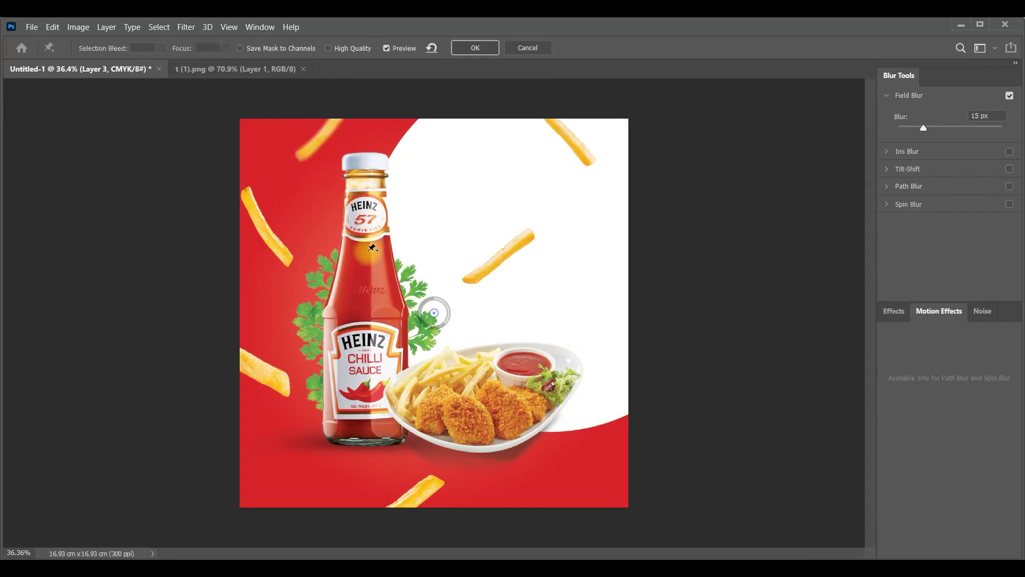
{"action": "left_click", "coordinate": [987, 115]}
{"action": "type", "text": "20"}
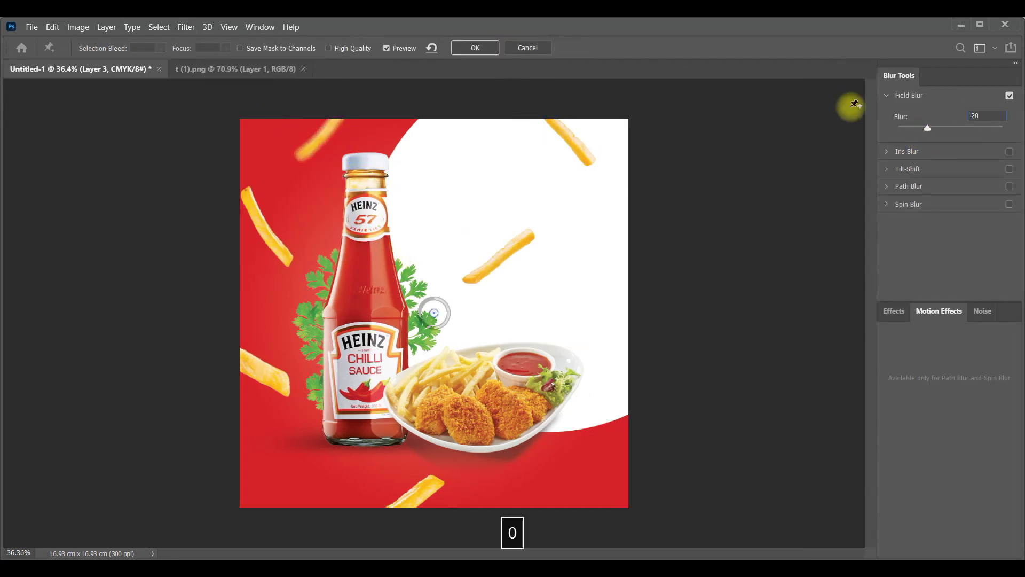
{"action": "left_click", "coordinate": [475, 48]}
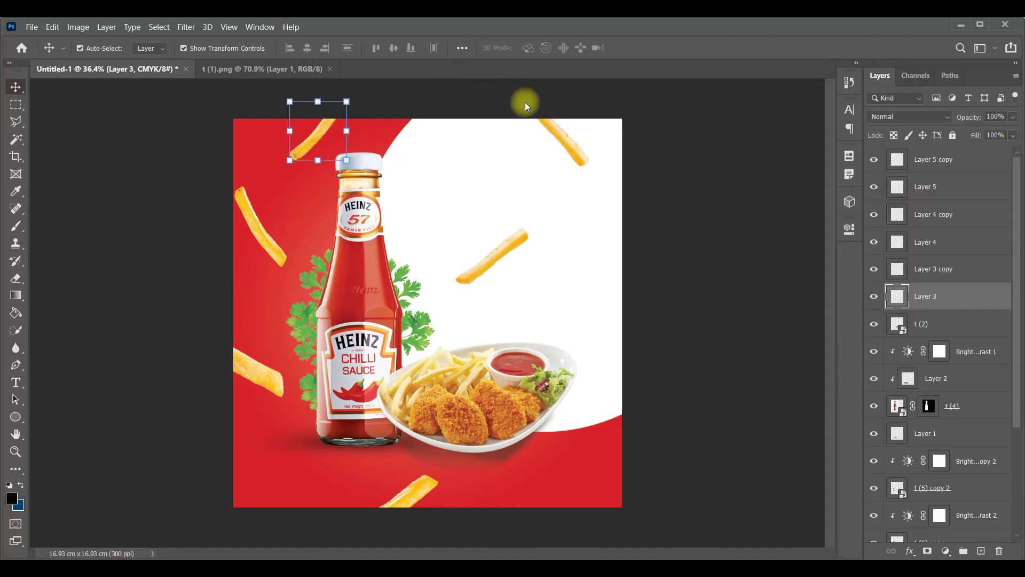
- Apply a Field Blur to the left fry
{"action": "left_click", "coordinate": [562, 143]}
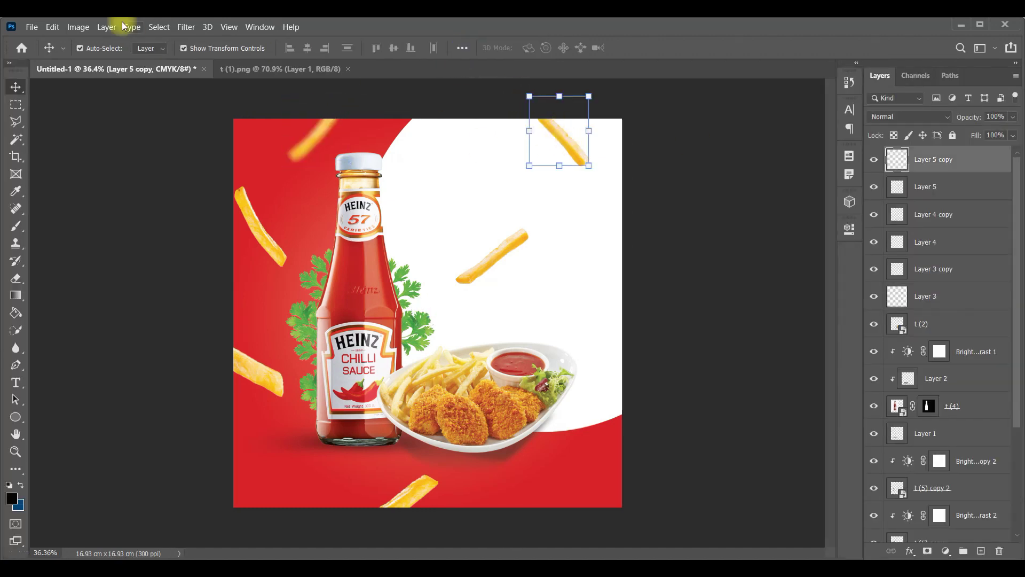
{"action": "left_click", "coordinate": [185, 28]}
{"action": "left_click", "coordinate": [188, 40]}
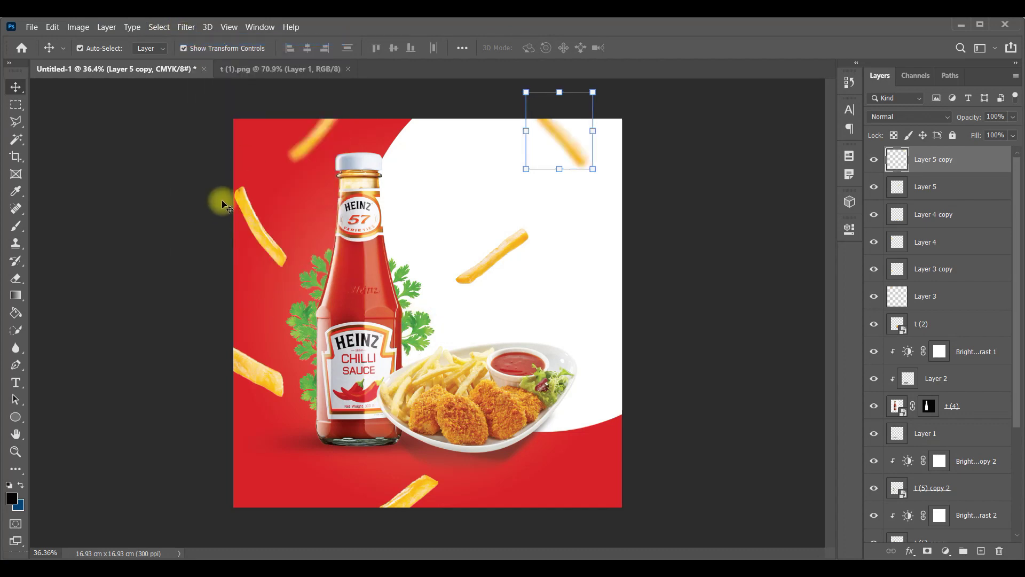
{"action": "left_click", "coordinate": [272, 239]}
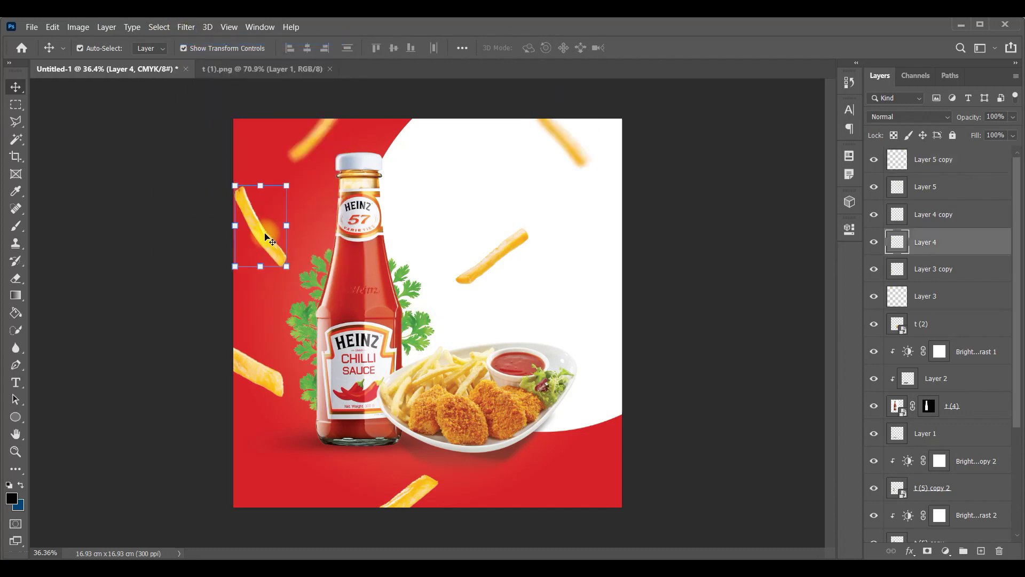
{"action": "left_click", "coordinate": [186, 27]}
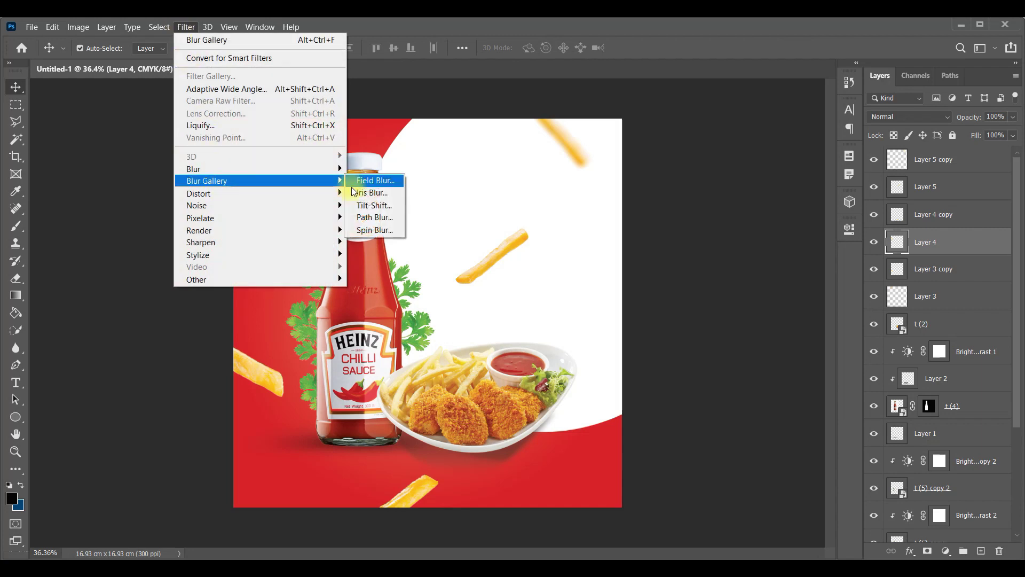
{"action": "mouse_move", "coordinate": [207, 181]}
{"action": "left_click", "coordinate": [365, 179]}
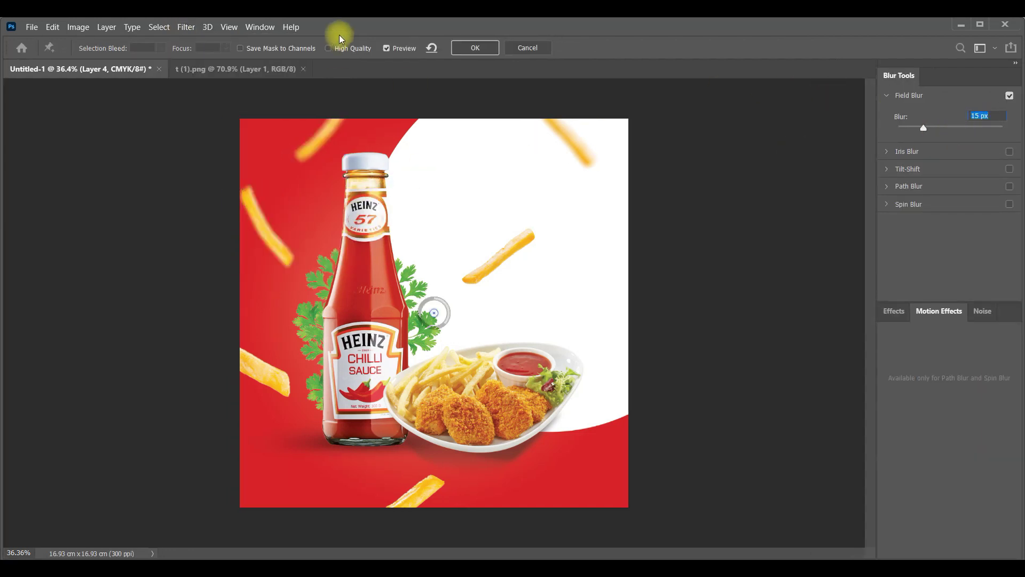
{"action": "left_click", "coordinate": [474, 48]}
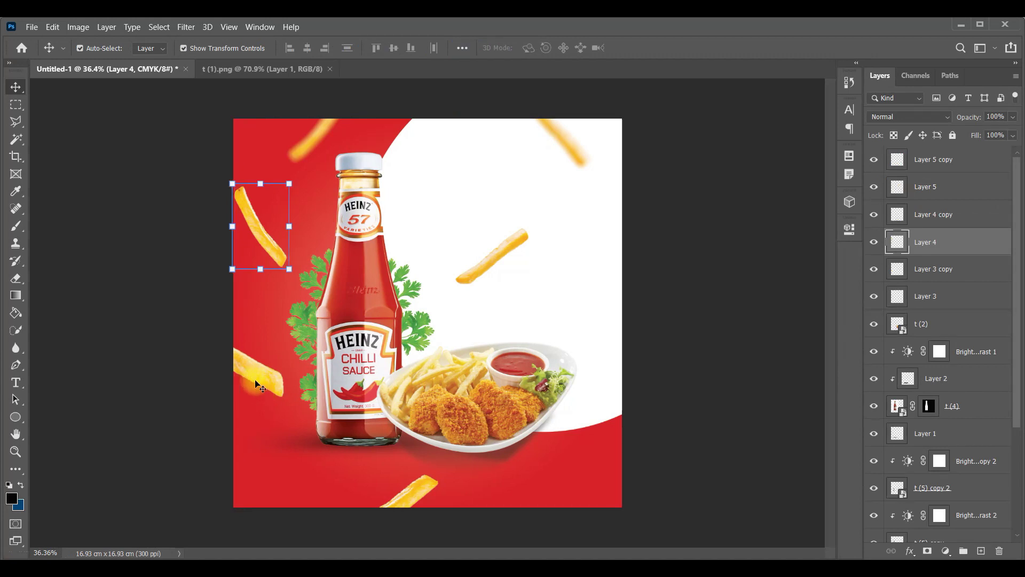
- Blur the middle fry with the last filter and the lower-left fry with a 10 px Field Blur
{"action": "left_click", "coordinate": [482, 274]}
{"action": "left_click", "coordinate": [186, 27]}
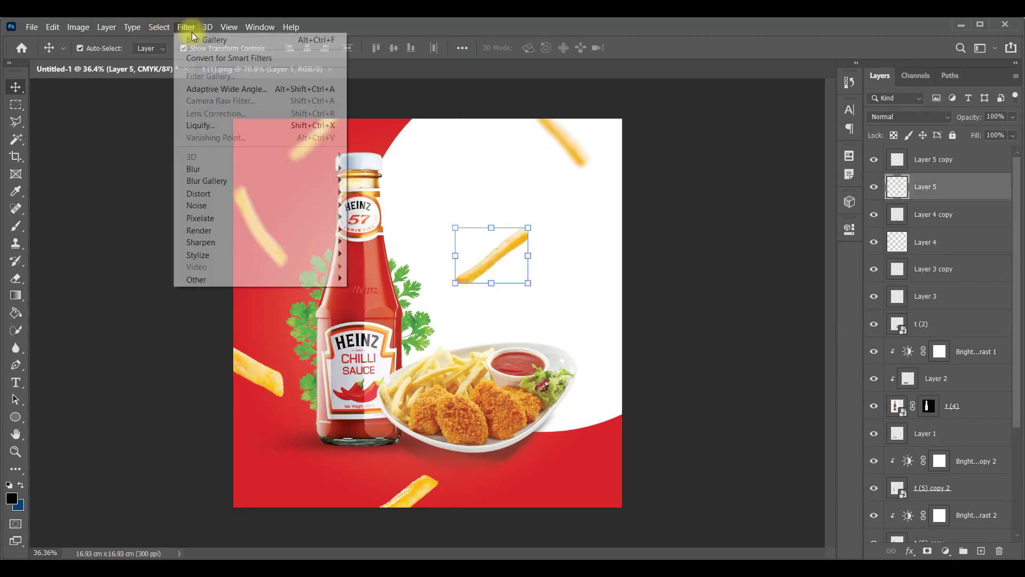
{"action": "left_click", "coordinate": [196, 39]}
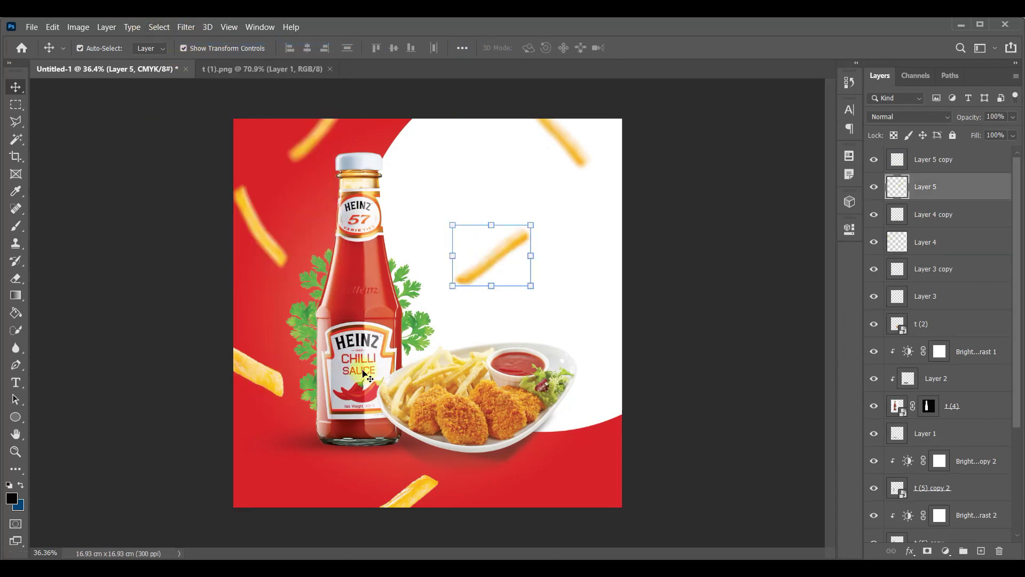
{"action": "left_click", "coordinate": [281, 380]}
{"action": "left_click", "coordinate": [186, 26]}
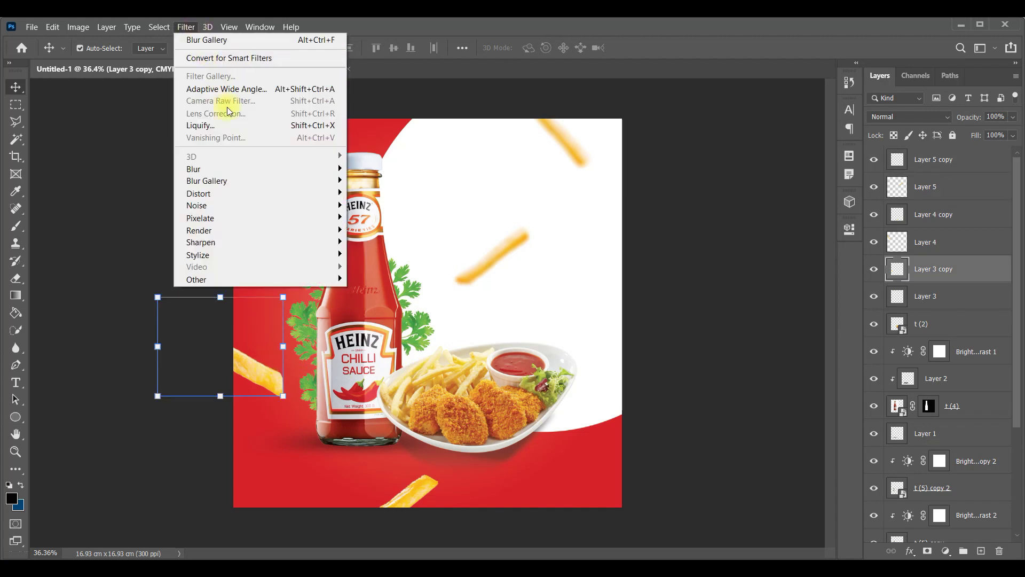
{"action": "left_click", "coordinate": [369, 180]}
{"action": "left_click", "coordinate": [987, 115]}
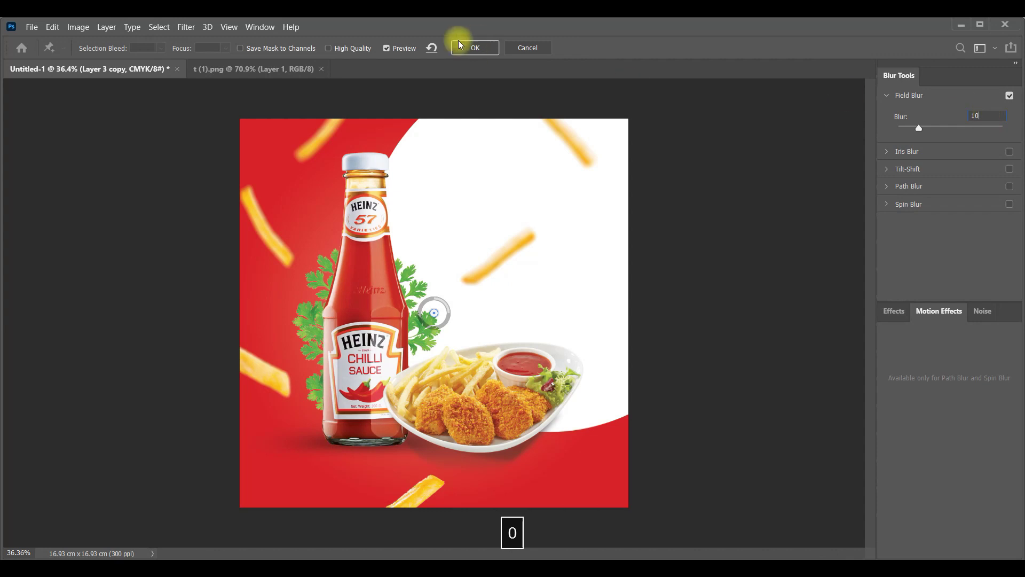
{"action": "left_click", "coordinate": [472, 47]}
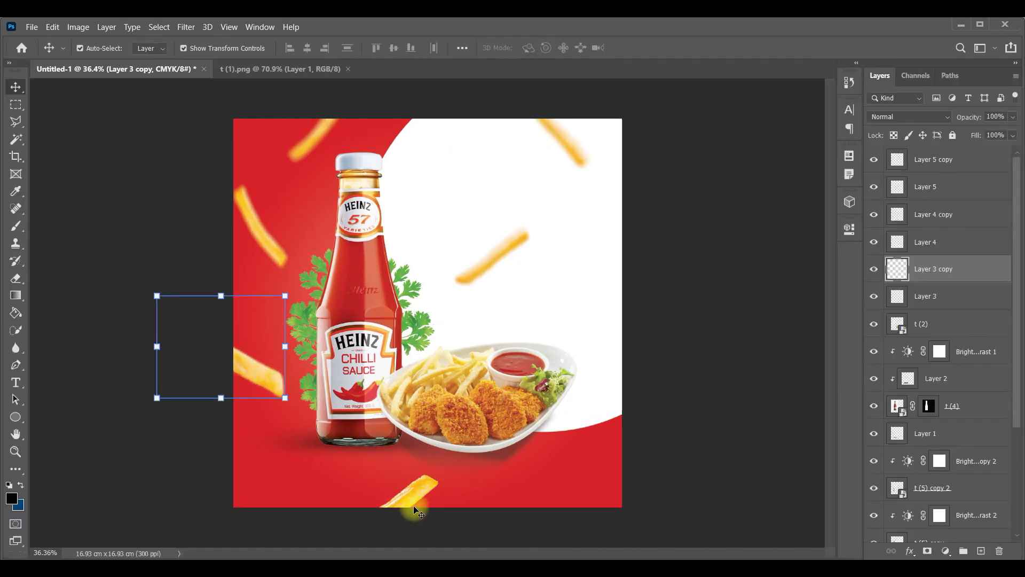
{"action": "left_click", "coordinate": [414, 504]}
{"action": "left_click", "coordinate": [185, 27]}
{"action": "left_click", "coordinate": [207, 40]}
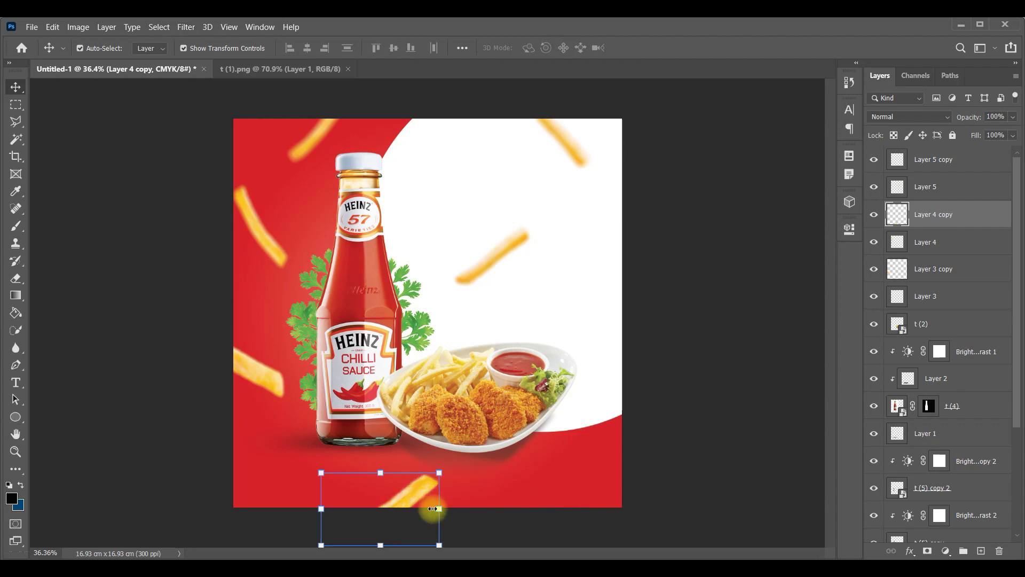
- Shift the bottom fry up and right, move the left fries lower, then deselect
{"action": "left_click_drag", "start_coordinate": [434, 498], "coordinate": [493, 498]}
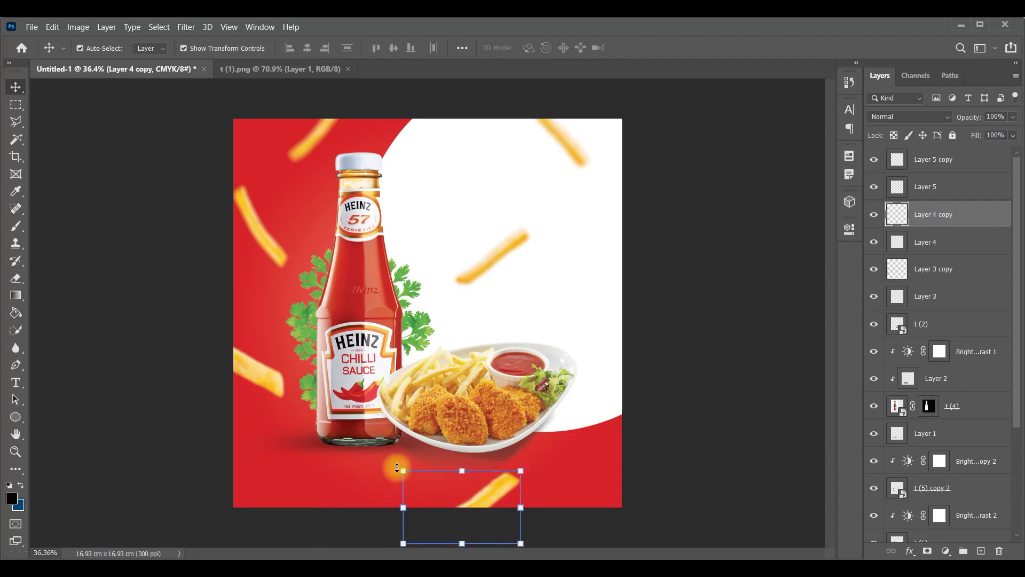
{"action": "mouse_move", "coordinate": [253, 376]}
{"action": "left_mouse_down"}
{"action": "mouse_move", "coordinate": [272, 463]}
{"action": "mouse_move", "coordinate": [262, 460]}
{"action": "left_mouse_up"}
{"action": "left_click", "coordinate": [492, 497]}
{"action": "left_click", "coordinate": [537, 492]}
{"action": "mouse_move", "coordinate": [517, 502]}
{"action": "left_mouse_down"}
{"action": "mouse_move", "coordinate": [548, 483]}
{"action": "mouse_move", "coordinate": [409, 499]}
{"action": "mouse_move", "coordinate": [508, 499]}
{"action": "mouse_move", "coordinate": [540, 488]}
{"action": "left_mouse_up"}
{"action": "left_click_drag", "start_coordinate": [262, 248], "coordinate": [247, 252]}
{"action": "left_click", "coordinate": [703, 288]}
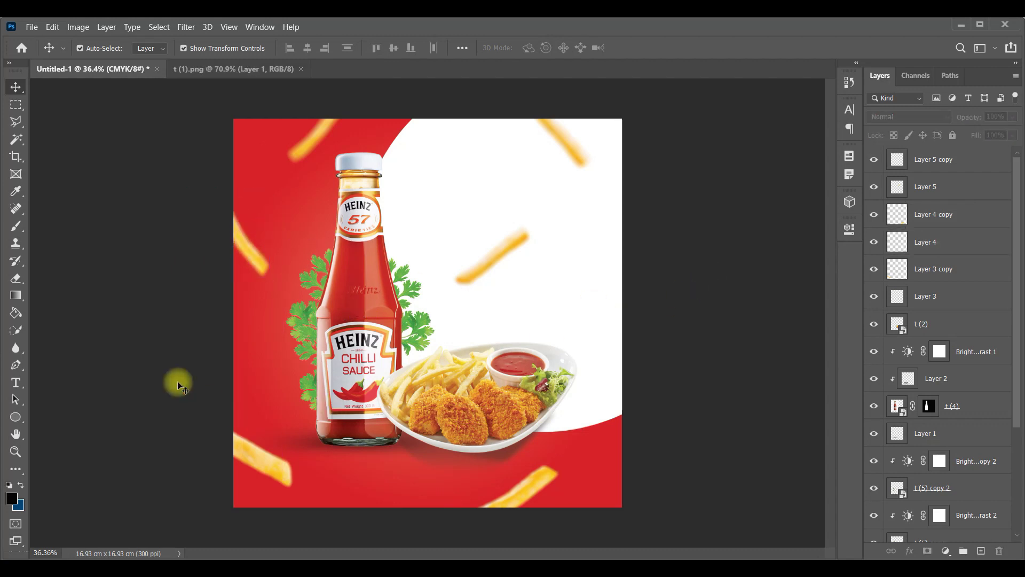
{"action": "key", "text": "ctrl+minus"}
{"action": "key", "text": "ctrl+plus"}
{"action": "key", "text": "alt+Tab"}
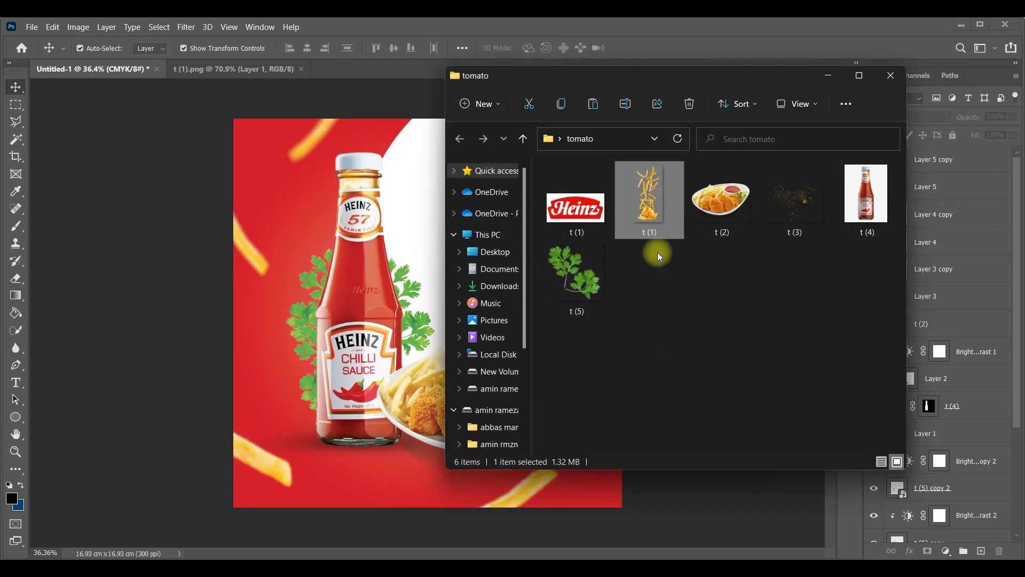
- Place splatter image t (3) rotated about -85°, scaled to about 40%, shifted left
{"action": "left_click_drag", "start_coordinate": [793, 206], "coordinate": [310, 320]}
{"action": "key", "text": "space"}
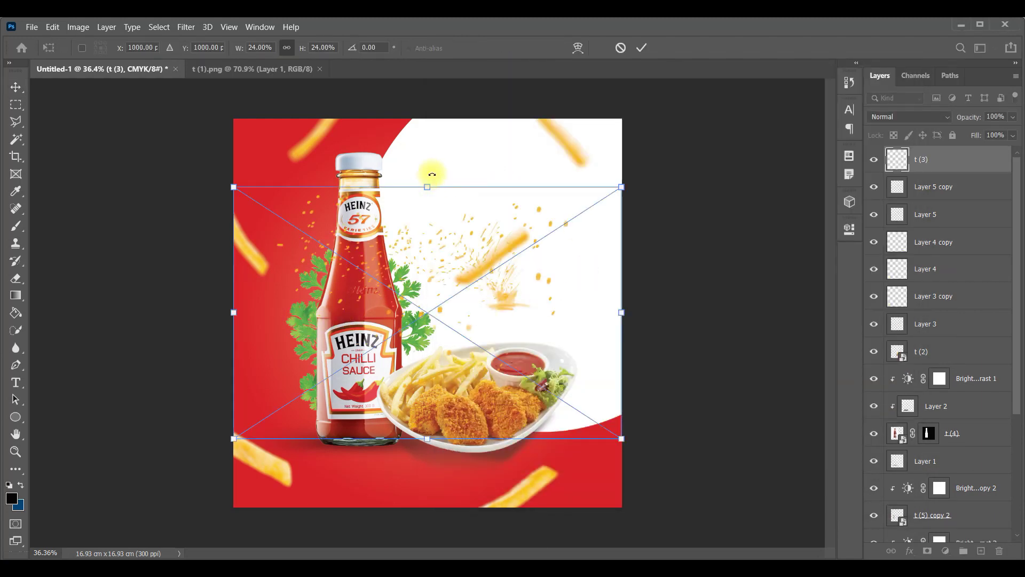
{"action": "left_click_drag", "start_coordinate": [432, 175], "coordinate": [219, 289]}
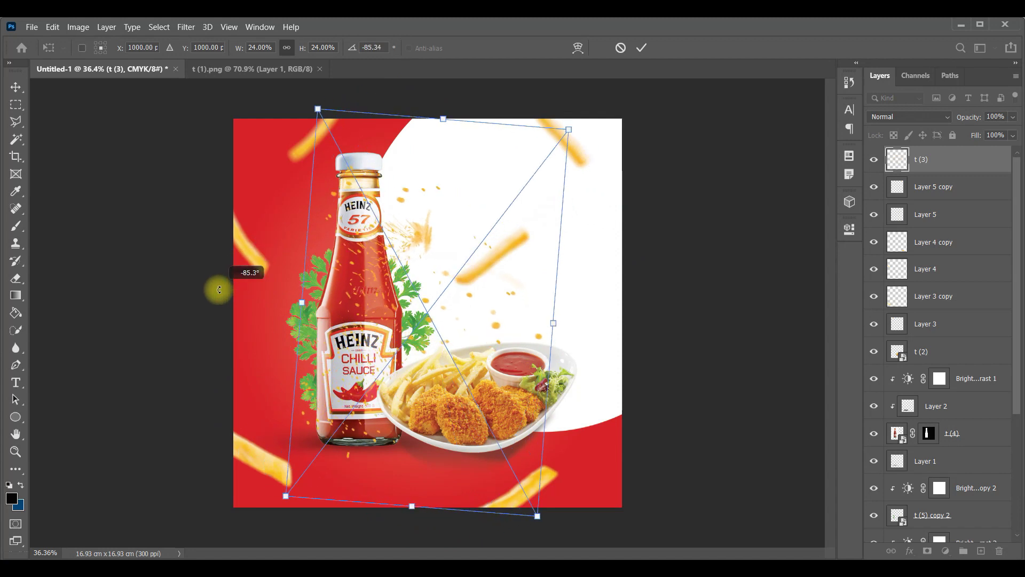
{"action": "left_click_drag", "start_coordinate": [556, 326], "coordinate": [737, 311]}
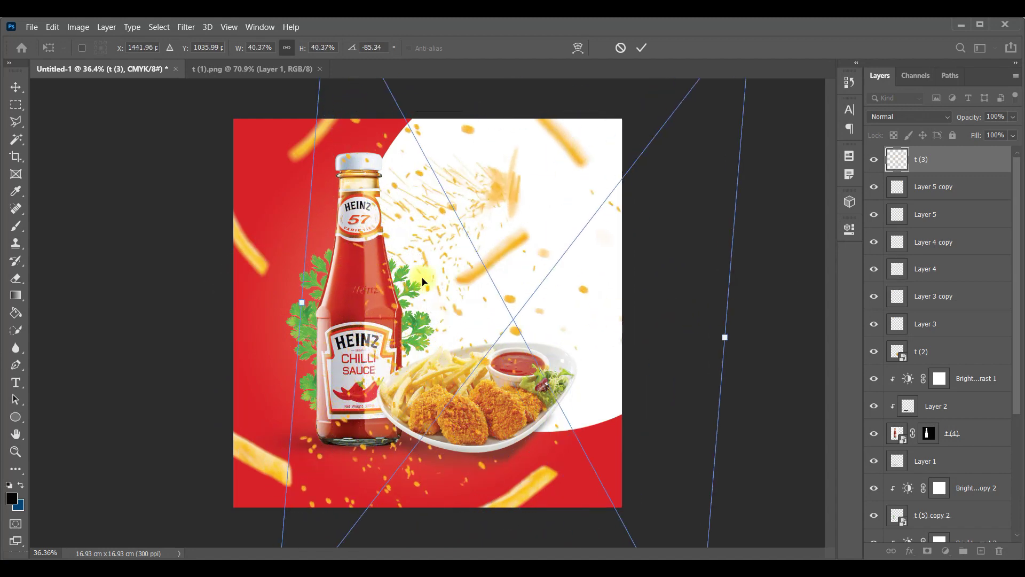
{"action": "left_click_drag", "start_coordinate": [419, 279], "coordinate": [253, 269]}
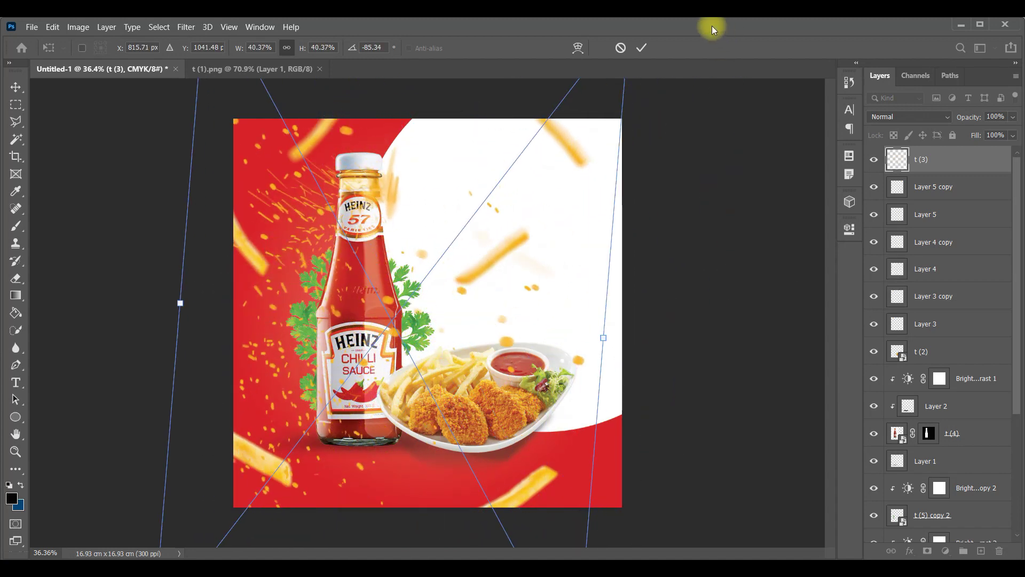
{"action": "left_click", "coordinate": [641, 48]}
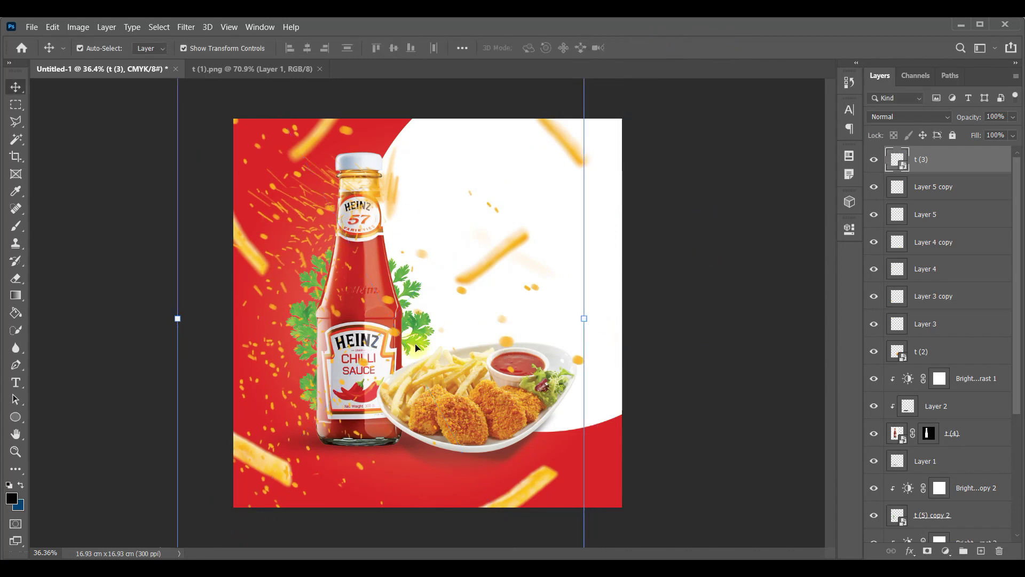
{"action": "left_click", "coordinate": [312, 225]}
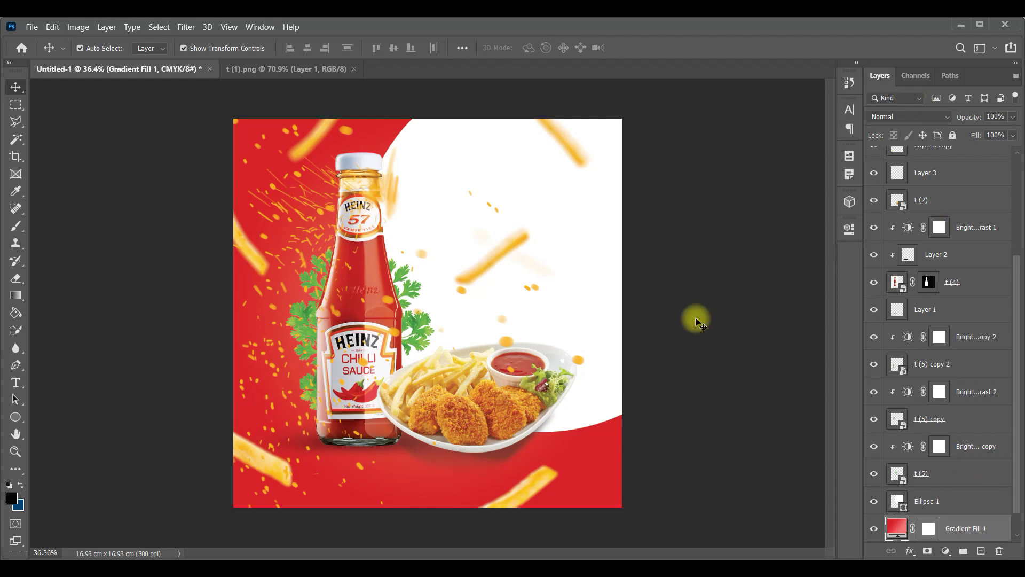
- Place the t (3) splatter layer just above the gradient background in Linear Light blend mode
{"action": "left_click", "coordinate": [326, 219]}
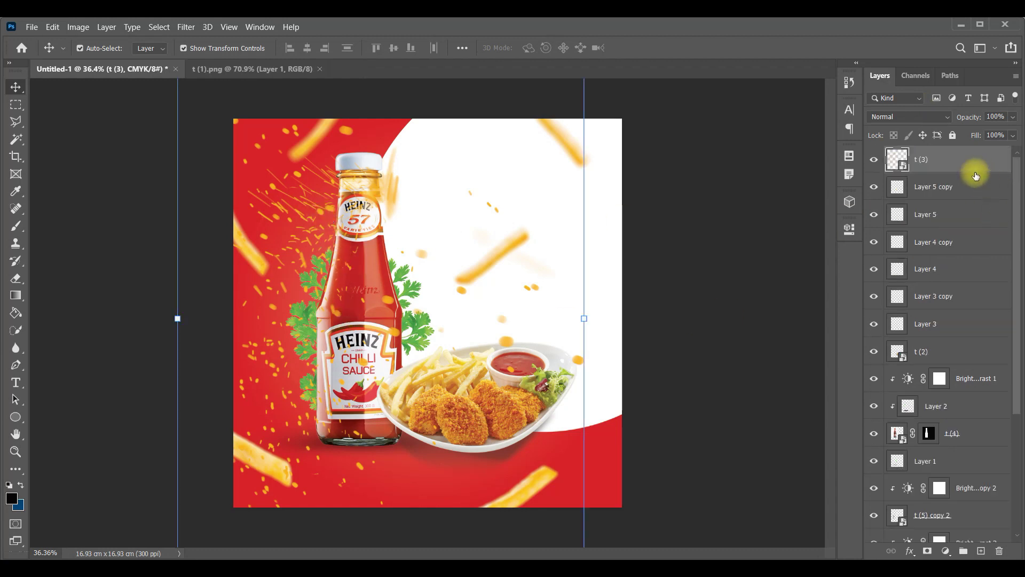
{"action": "mouse_move", "coordinate": [966, 169]}
{"action": "left_mouse_down"}
{"action": "mouse_move", "coordinate": [958, 550]}
{"action": "mouse_move", "coordinate": [946, 490]}
{"action": "left_mouse_up"}
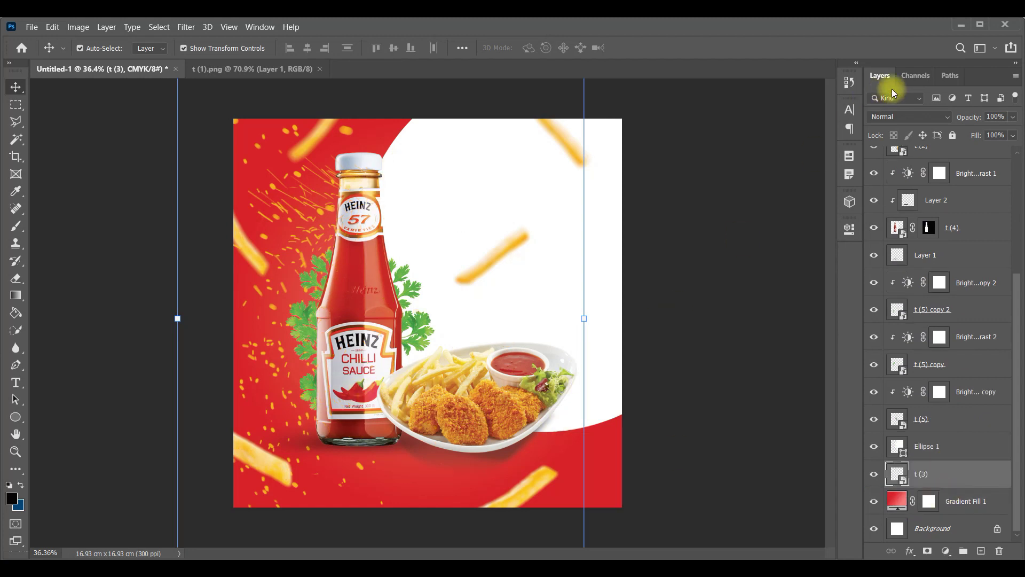
{"action": "left_click", "coordinate": [901, 117]}
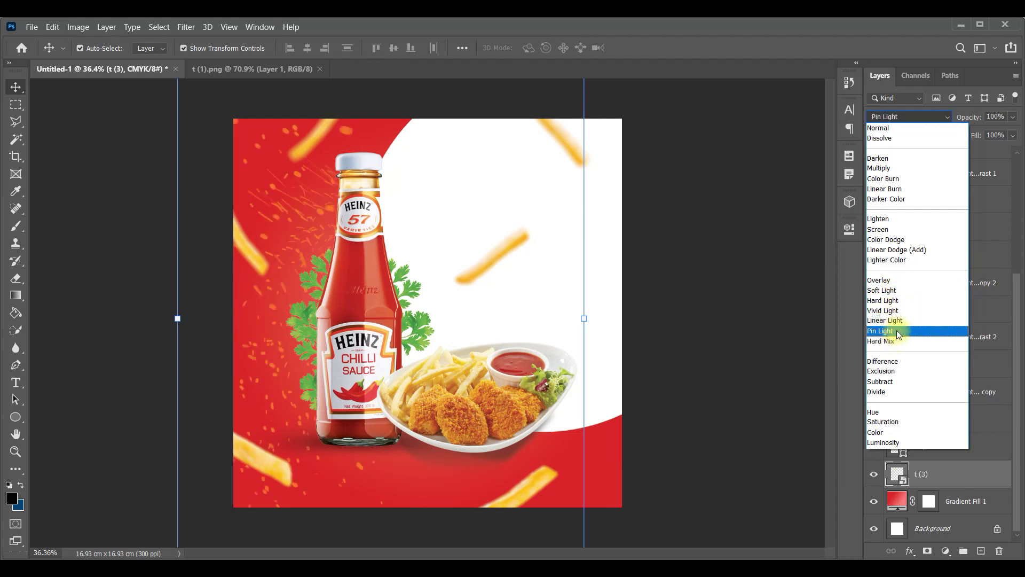
{"action": "left_click", "coordinate": [897, 323]}
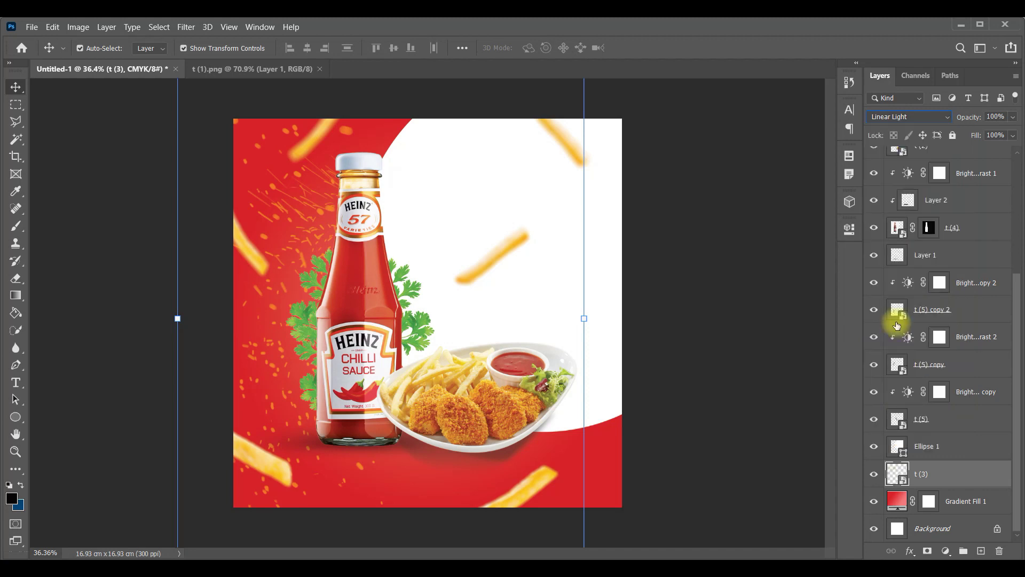
- Shift the t (3) glow toward the ad's bottom edge after undoing a stray move
{"action": "left_click", "coordinate": [687, 268]}
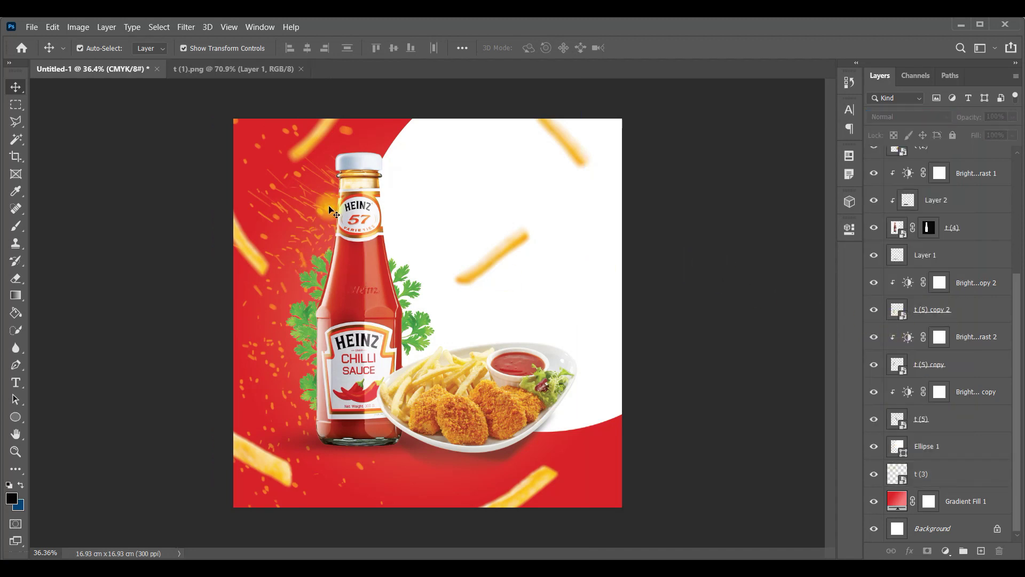
{"action": "left_click_drag", "start_coordinate": [334, 213], "coordinate": [344, 309]}
{"action": "key", "text": "ctrl+z"}
{"action": "key", "text": "ctrl+z"}
{"action": "key", "text": "ctrl+z"}
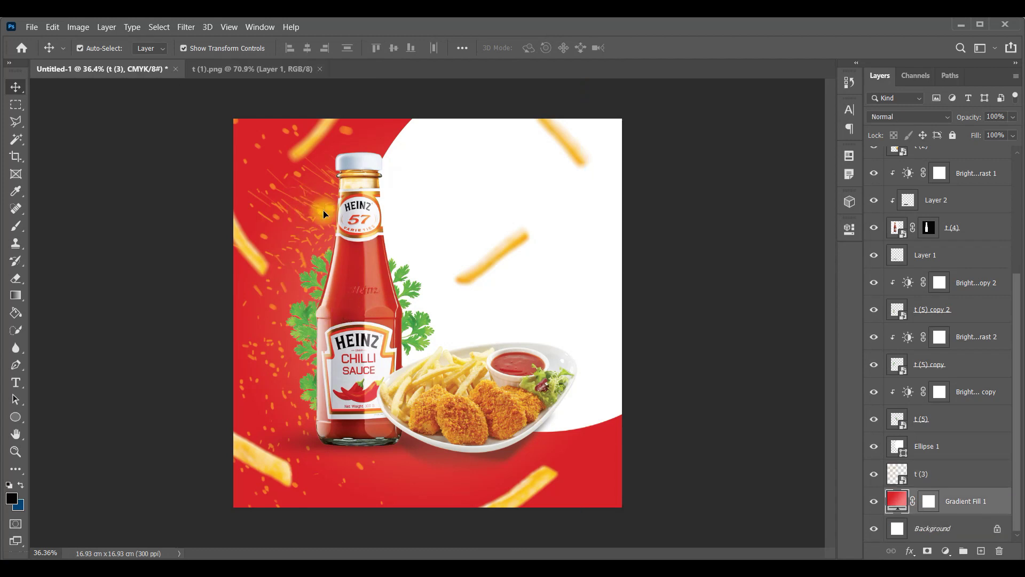
{"action": "left_click", "coordinate": [946, 474]}
{"action": "mouse_move", "coordinate": [318, 215]}
{"action": "left_mouse_down"}
{"action": "mouse_move", "coordinate": [451, 554]}
{"action": "mouse_move", "coordinate": [512, 554]}
{"action": "left_mouse_up"}
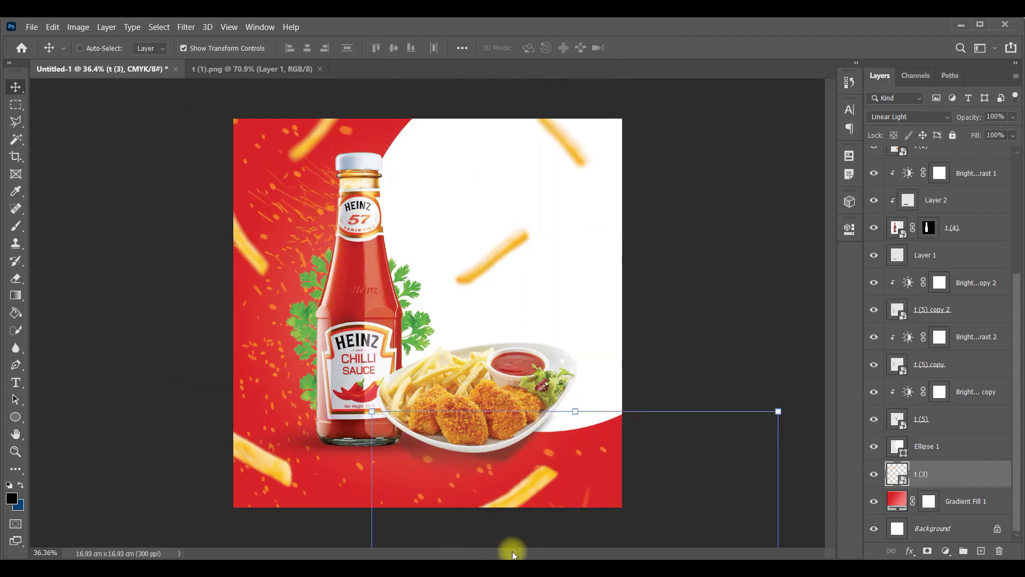
- Add a text layer and move its placeholder into the white area right of the bottle
{"action": "left_click", "coordinate": [687, 280], "text": "ctrl"}
{"action": "key", "text": "ctrl+minus"}
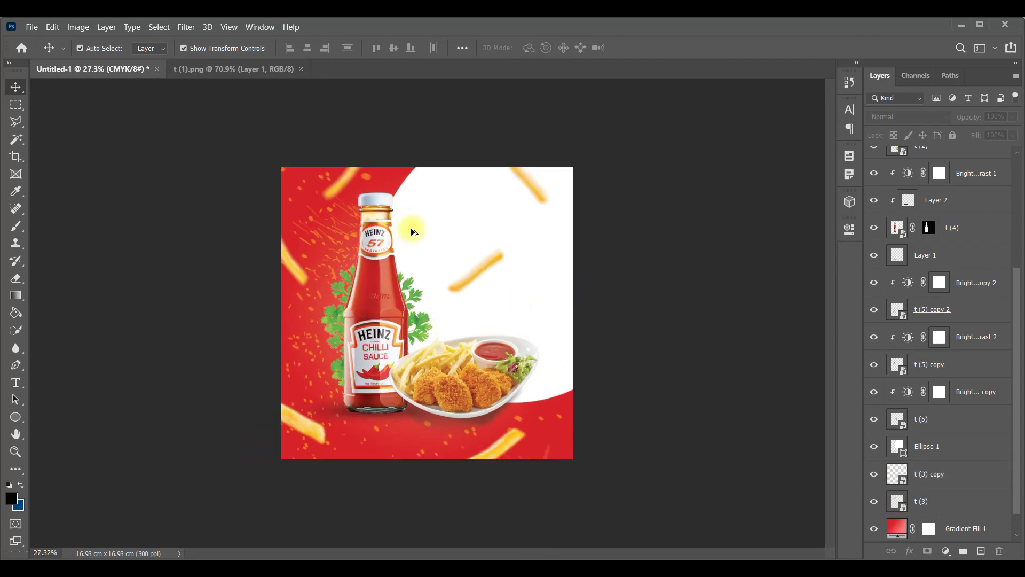
{"action": "key", "text": "ctrl+plus"}
{"action": "key", "text": "t"}
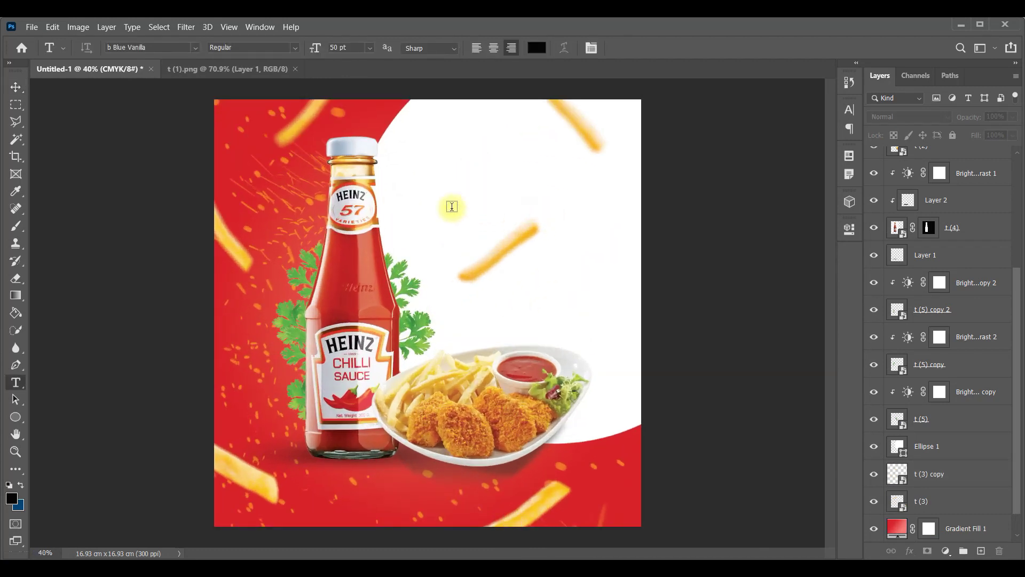
{"action": "left_click", "coordinate": [453, 204]}
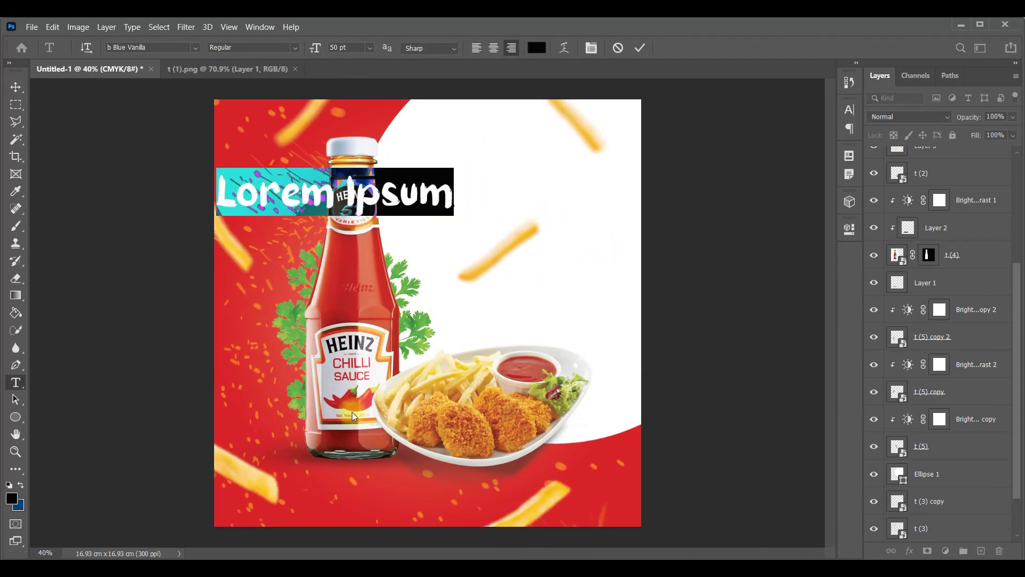
{"action": "left_click", "coordinate": [640, 48]}
{"action": "left_click", "coordinate": [15, 87]}
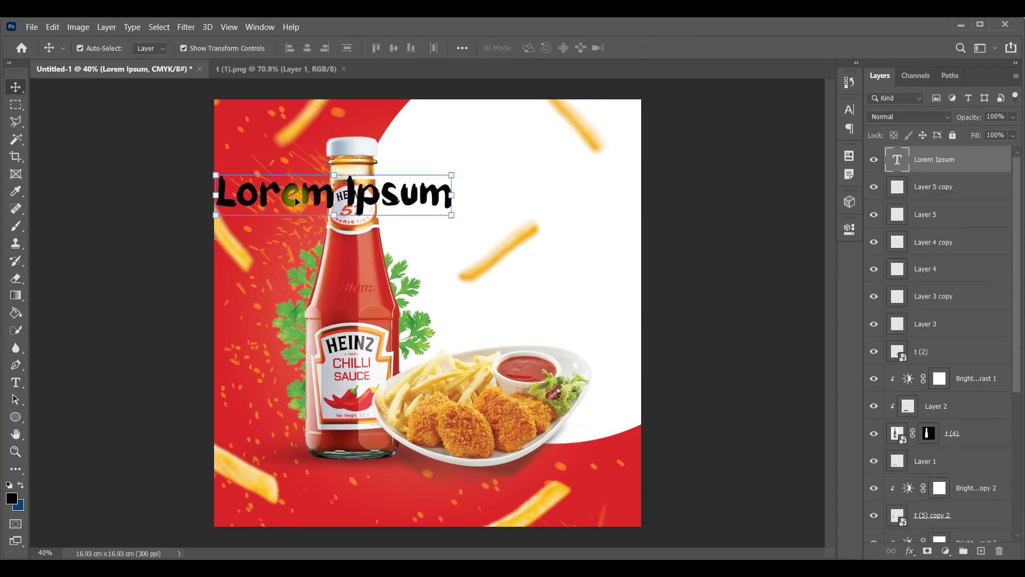
{"action": "left_click_drag", "start_coordinate": [296, 202], "coordinate": [475, 199]}
- Replace the placeholder with capital 'CHILL' and enlarge it to fit the white area
{"action": "double_click", "coordinate": [480, 194]}
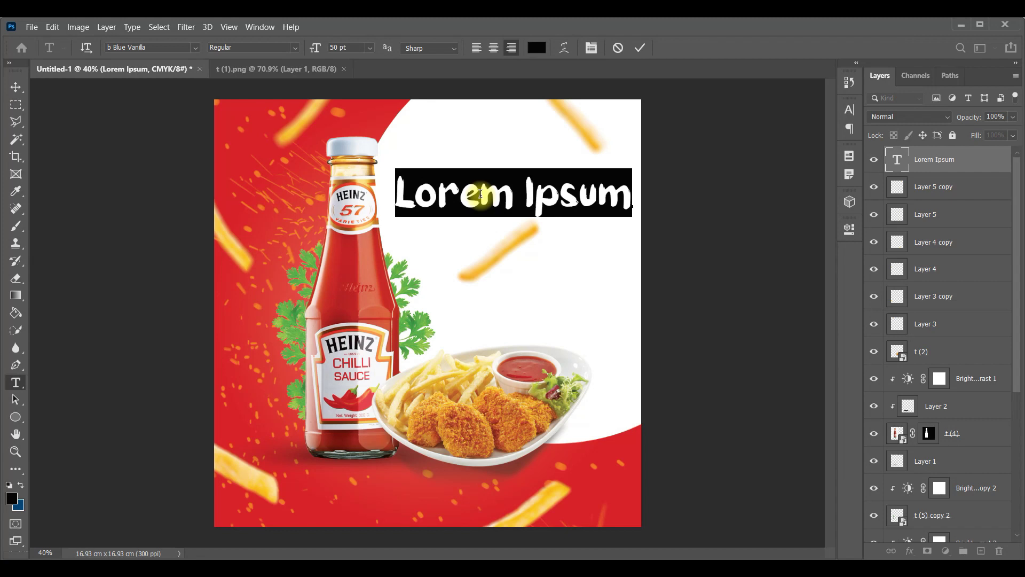
{"action": "key", "text": "Caps_Lock"}
{"action": "type", "text": "CHILL"}
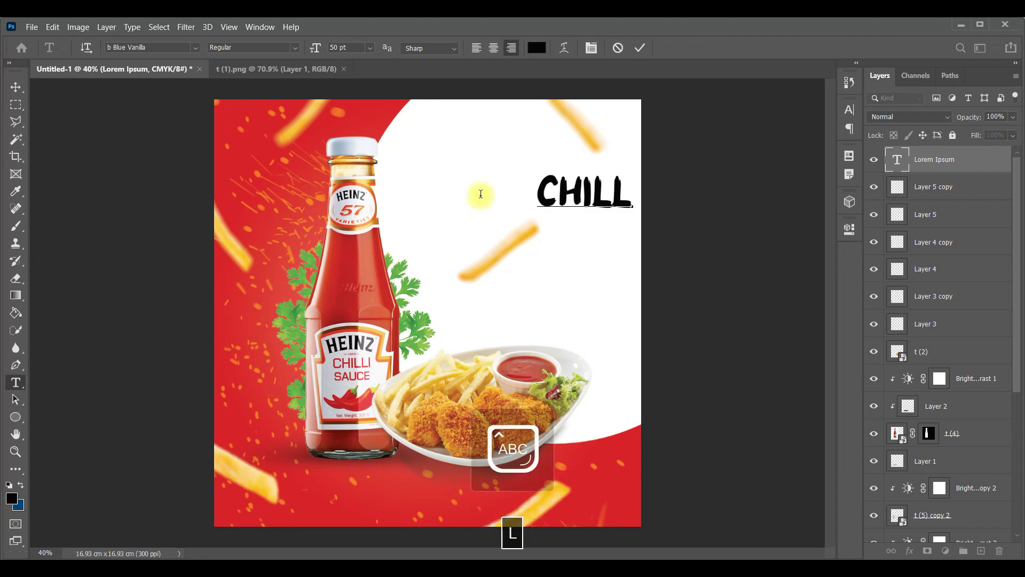
{"action": "left_click", "coordinate": [641, 48]}
{"action": "key", "text": "v"}
{"action": "mouse_move", "coordinate": [536, 193]}
{"action": "left_mouse_down"}
{"action": "mouse_move", "coordinate": [435, 187]}
{"action": "mouse_move", "coordinate": [516, 225]}
{"action": "left_mouse_up"}
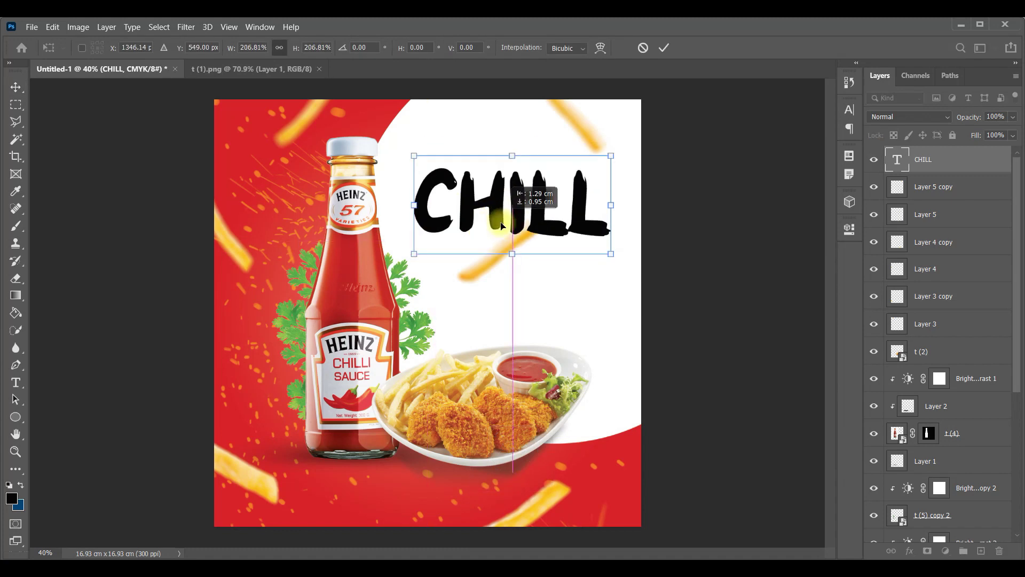
{"action": "left_click_drag", "start_coordinate": [610, 226], "coordinate": [585, 226]}
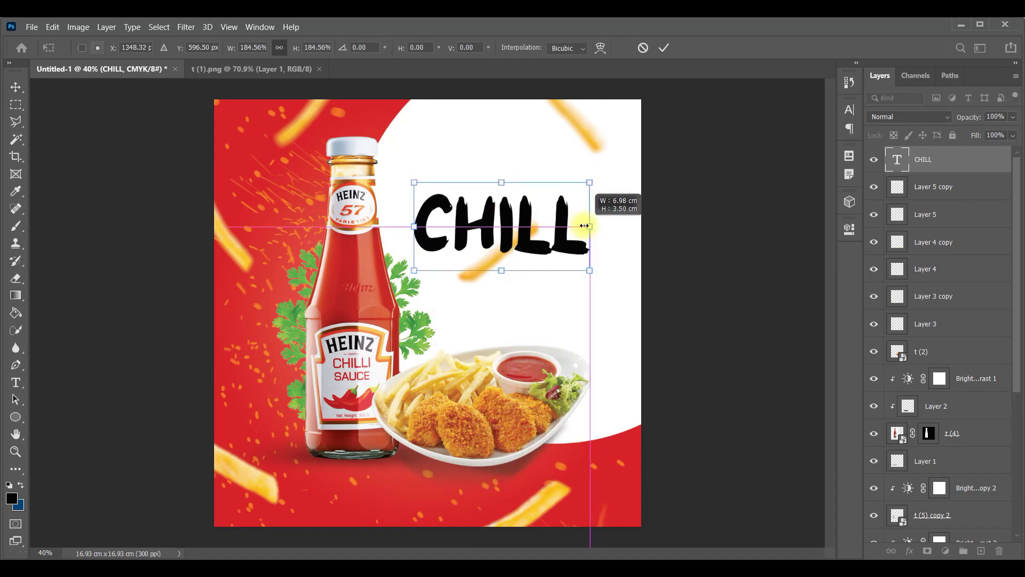
{"action": "left_click", "coordinate": [663, 50]}
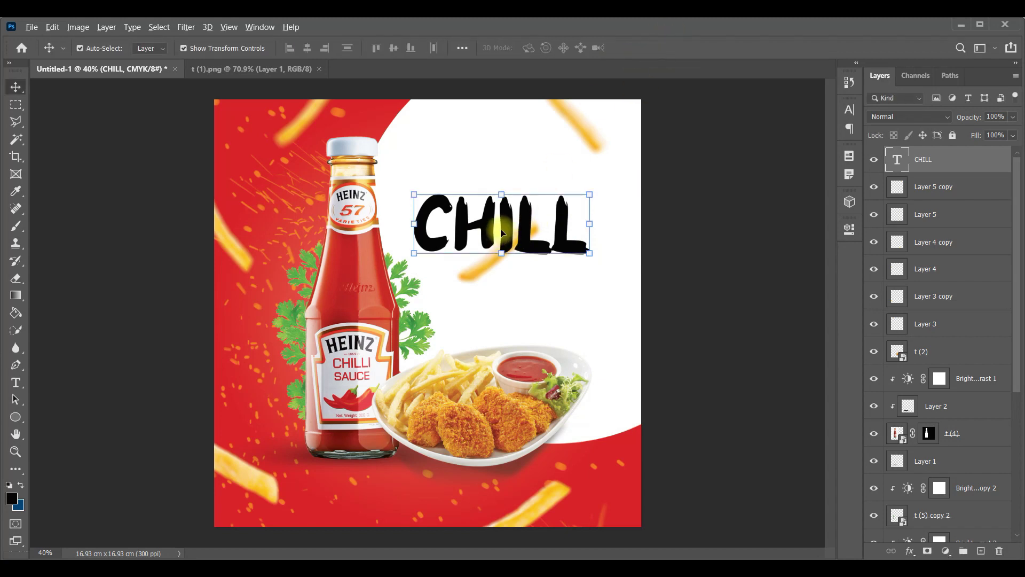
- Duplicate CHILL, retype the copy as 'SAUCE' and position it beneath CHILL
{"action": "left_click_drag", "start_coordinate": [502, 230], "coordinate": [506, 303]}
{"action": "double_click", "coordinate": [506, 299]}
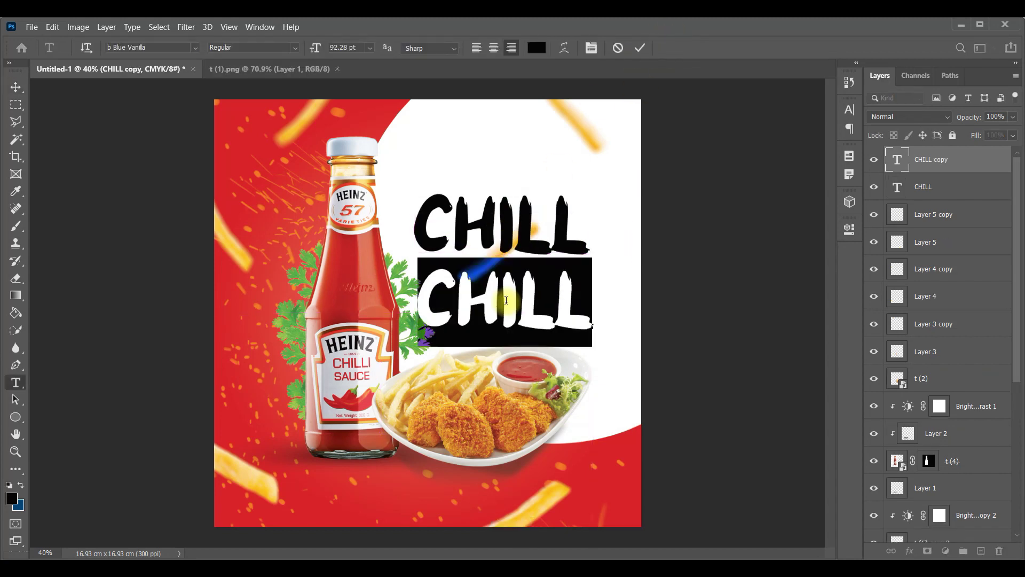
{"action": "type", "text": "SA"}
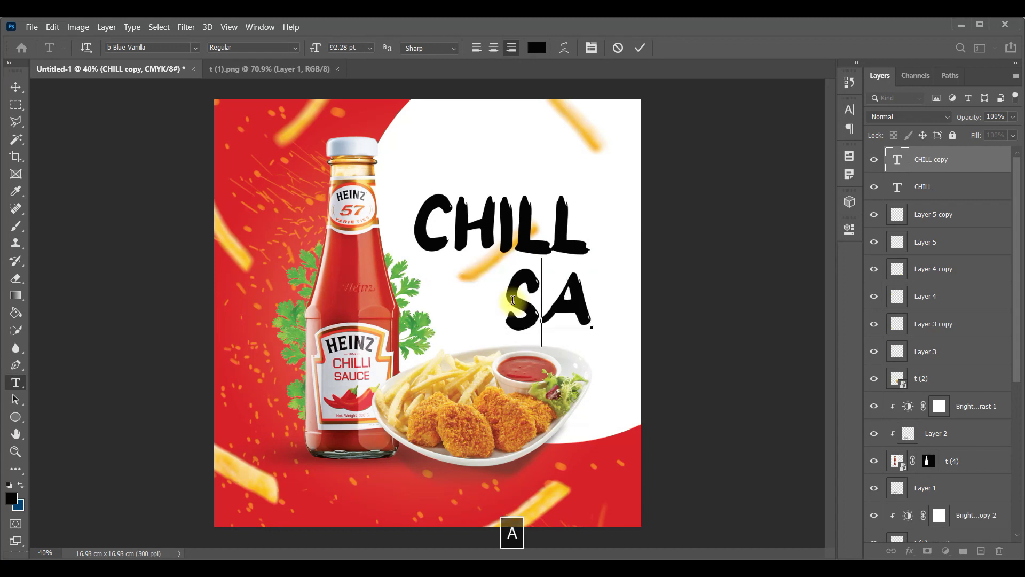
{"action": "type", "text": "UCE"}
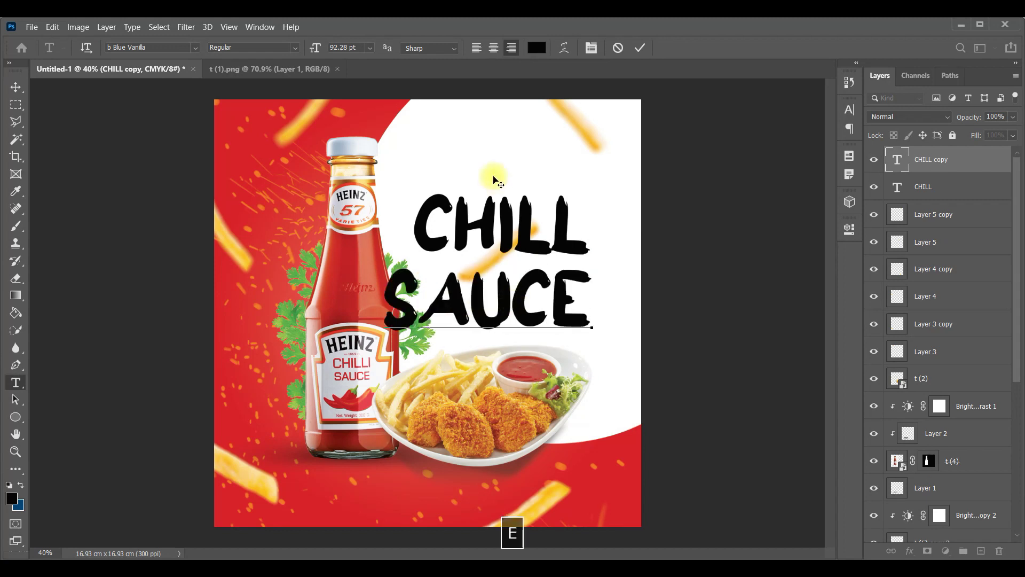
{"action": "left_click", "coordinate": [640, 48]}
{"action": "key", "text": "v"}
{"action": "left_click_drag", "start_coordinate": [538, 299], "coordinate": [539, 340]}
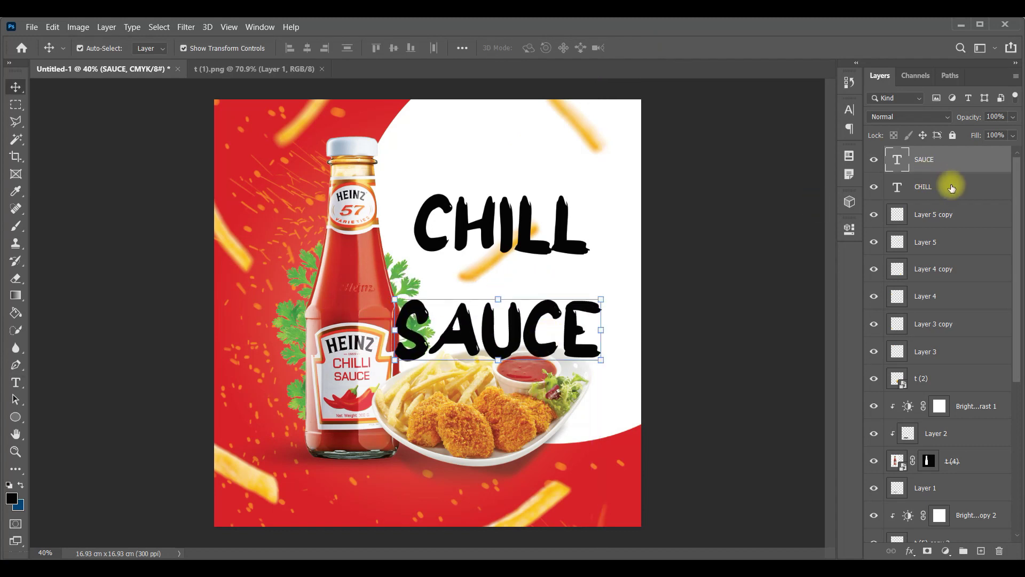
- Move the CHILL and SAUCE text layers together below the fry layers
{"action": "left_click", "coordinate": [951, 187], "text": "ctrl"}
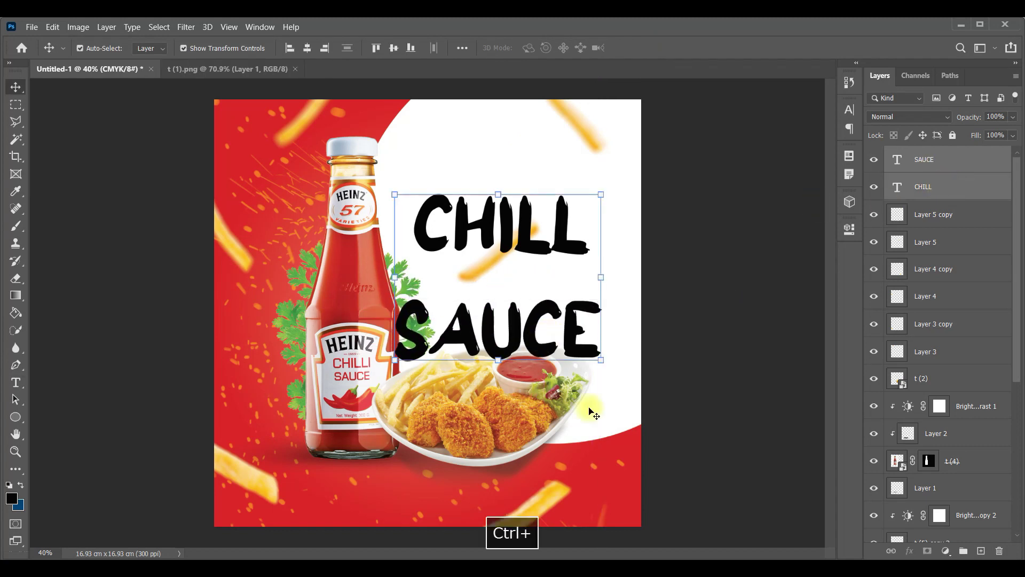
{"action": "left_click", "coordinate": [514, 414]}
{"action": "left_click", "coordinate": [939, 159]}
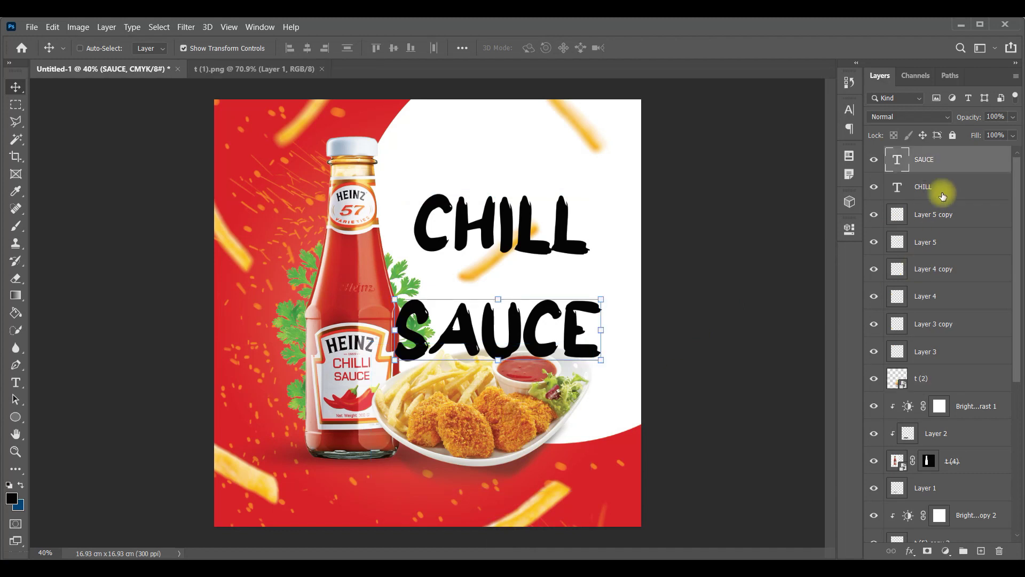
{"action": "left_click", "coordinate": [940, 187], "text": "ctrl"}
{"action": "left_click_drag", "start_coordinate": [942, 190], "coordinate": [959, 388]}
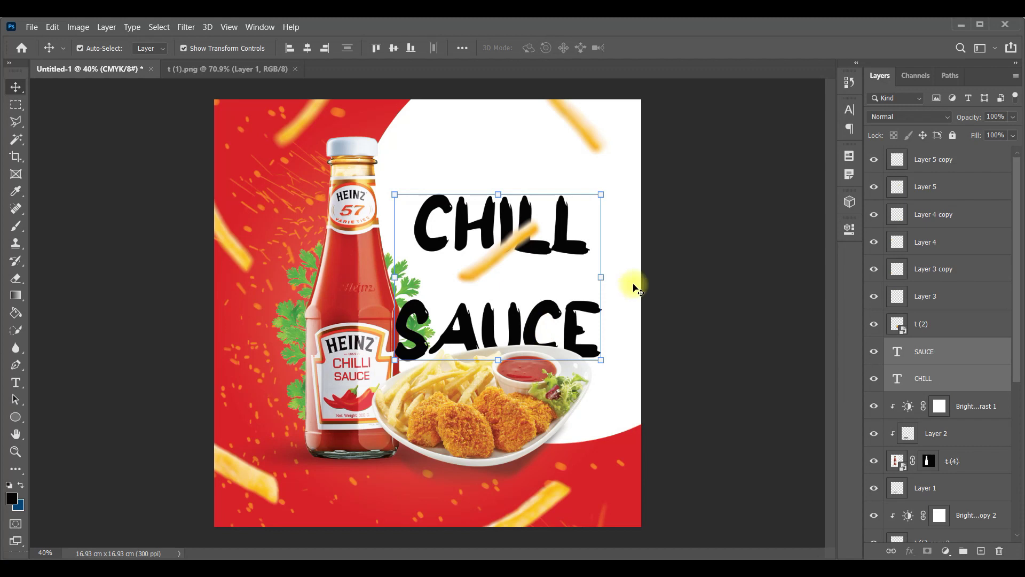
- Recolour the SAUCE text red d82428, sampled from the ad background
{"action": "left_click", "coordinate": [624, 280]}
{"action": "left_click", "coordinate": [531, 324]}
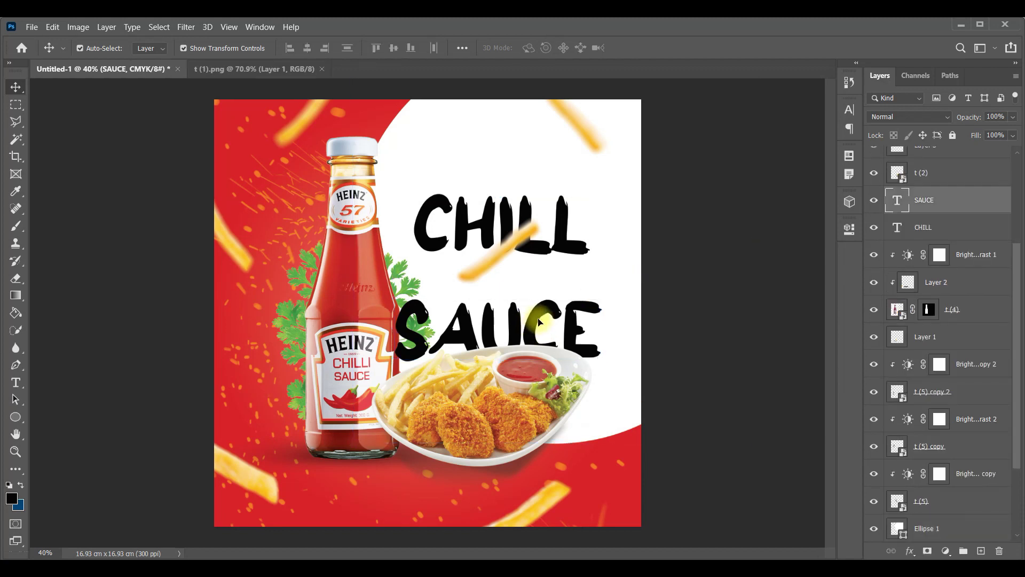
{"action": "double_click", "coordinate": [540, 320]}
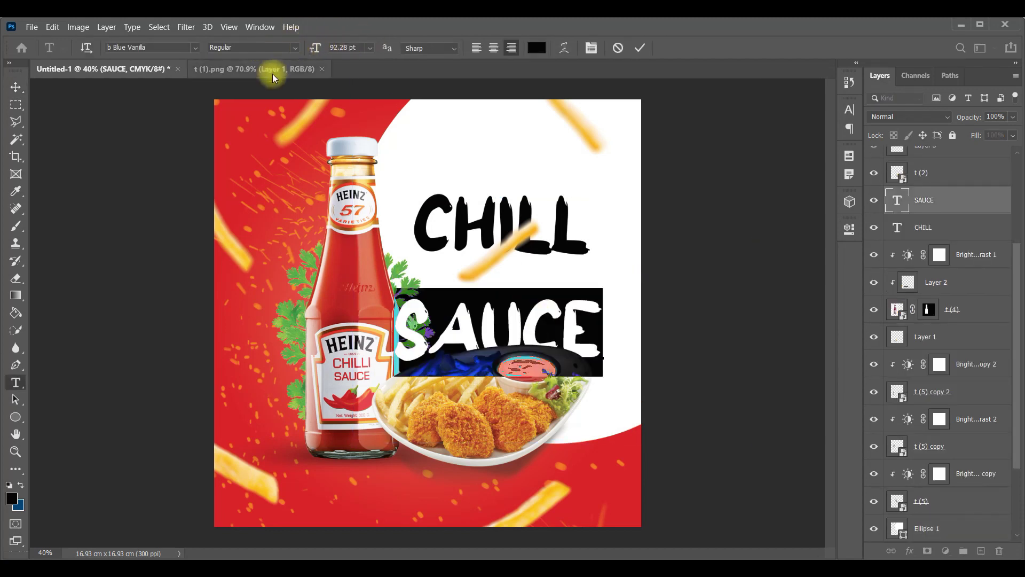
{"action": "left_click", "coordinate": [620, 46]}
{"action": "key", "text": "v"}
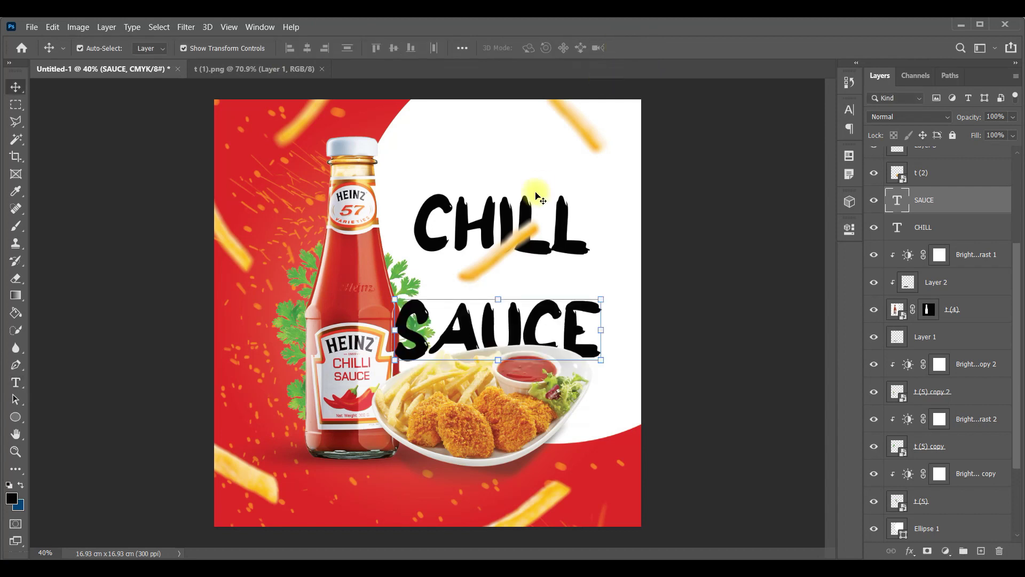
{"action": "double_click", "coordinate": [493, 324]}
{"action": "left_click", "coordinate": [537, 47]}
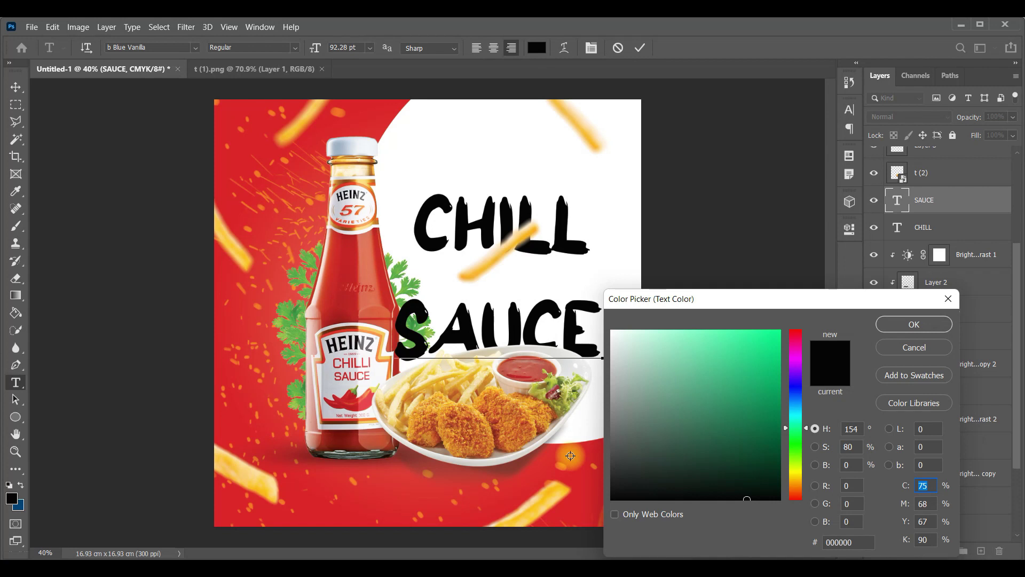
{"action": "left_click", "coordinate": [570, 456]}
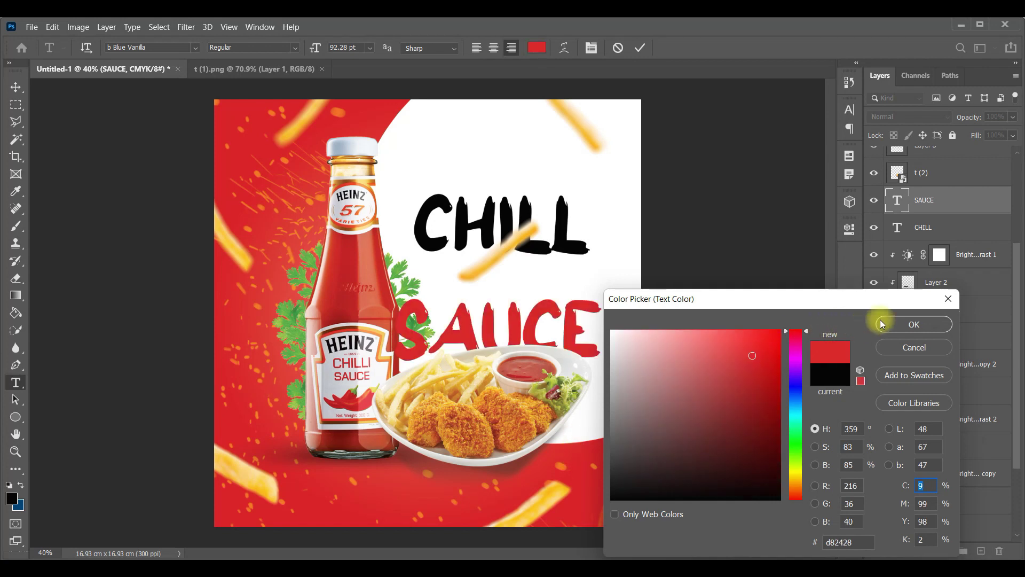
{"action": "left_click", "coordinate": [897, 324]}
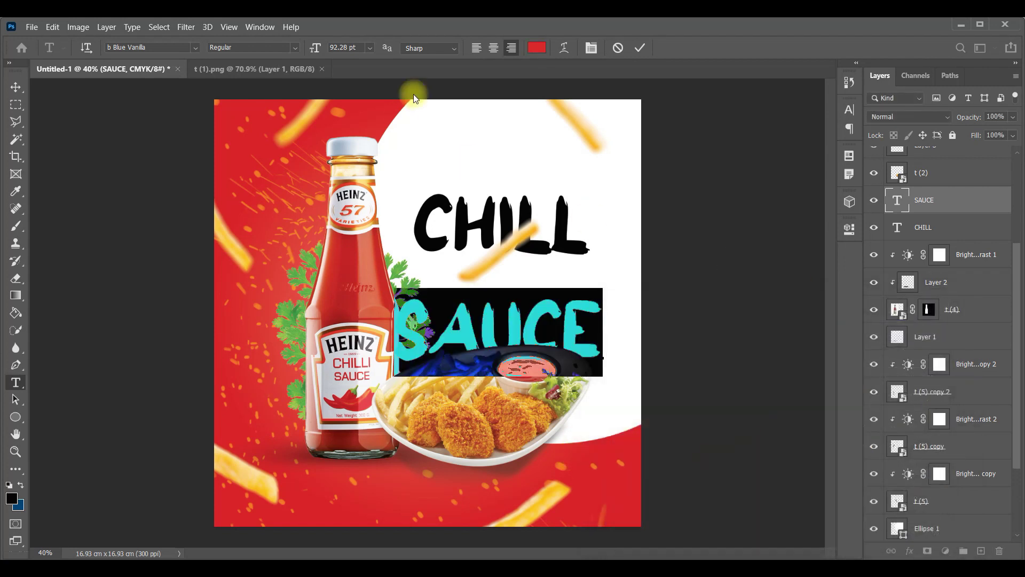
{"action": "left_click", "coordinate": [644, 47]}
- Recolour the CHILL text the same red d82428 and commit the edit
{"action": "double_click", "coordinate": [561, 227]}
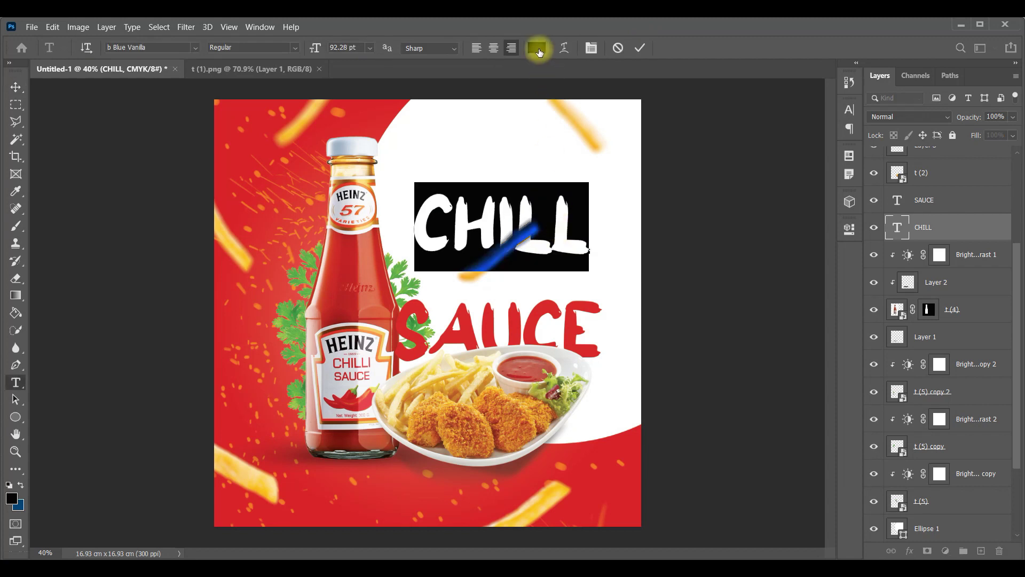
{"action": "left_click", "coordinate": [536, 48]}
{"action": "left_click", "coordinate": [513, 331]}
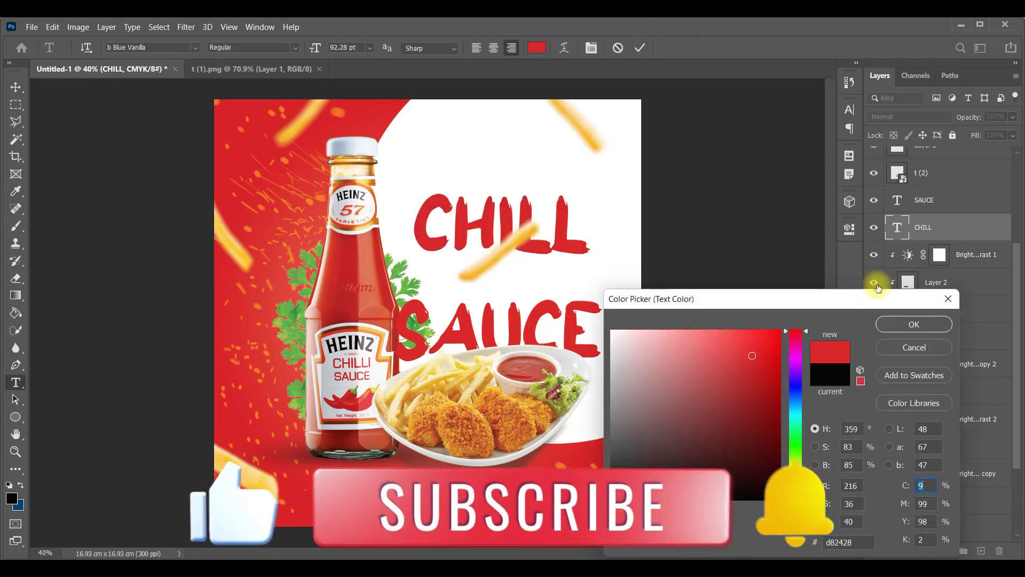
{"action": "left_click", "coordinate": [907, 324]}
{"action": "left_click", "coordinate": [638, 48]}
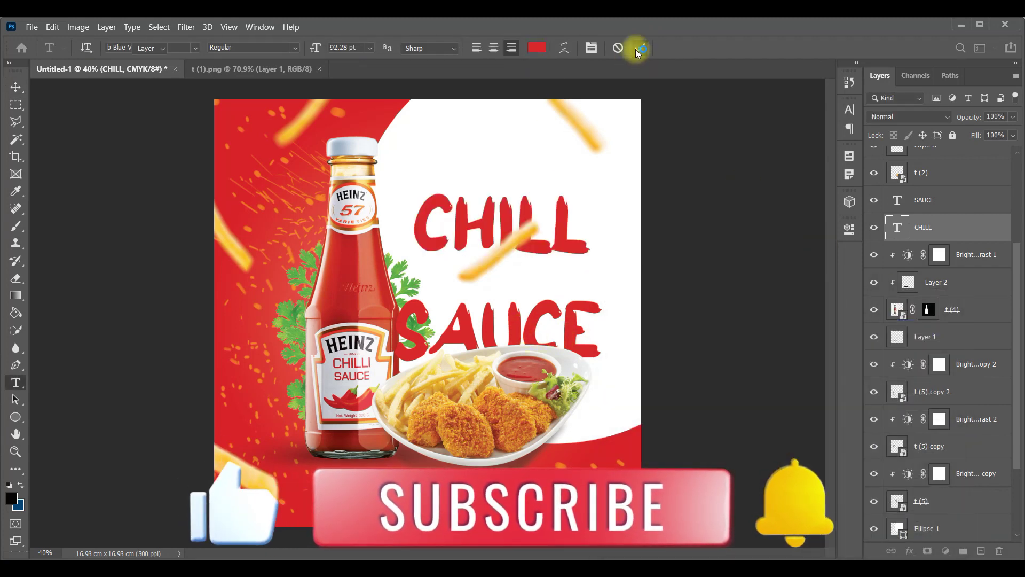
{"action": "key", "text": "v"}
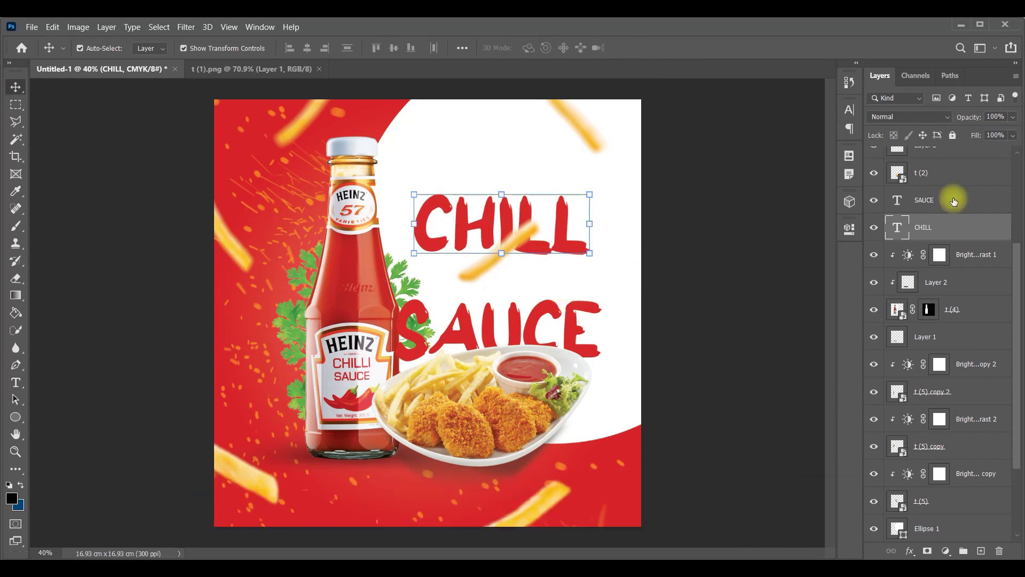
- Nudge SAUCE up and right and scale it down to about 94%
{"action": "scroll", "coordinate": [956, 235], "scroll_direction": "up", "scroll_amount": 2}
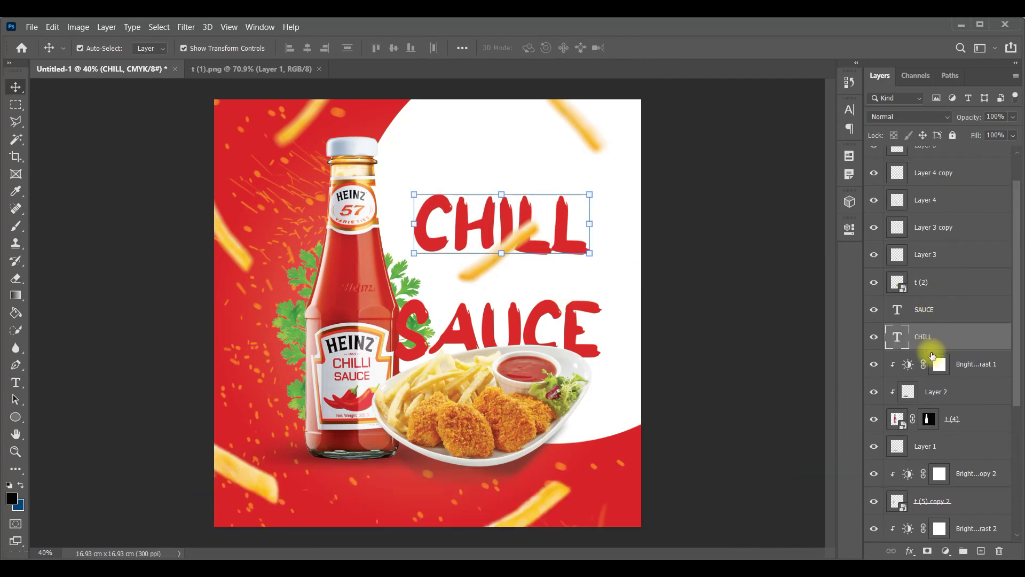
{"action": "scroll", "coordinate": [505, 349], "scroll_direction": "up", "scroll_amount": 1}
{"action": "left_click_drag", "start_coordinate": [517, 327], "coordinate": [542, 328]}
{"action": "left_click_drag", "start_coordinate": [650, 322], "coordinate": [622, 321]}
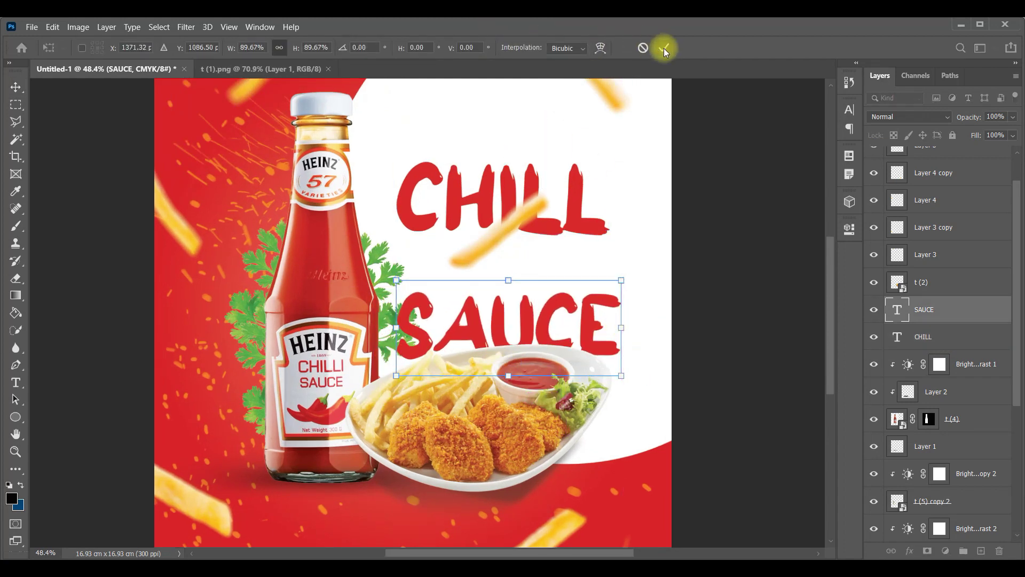
- Warp SAUCE with the Arc style, bending it to about 21.8%
{"action": "left_click", "coordinate": [602, 48]}
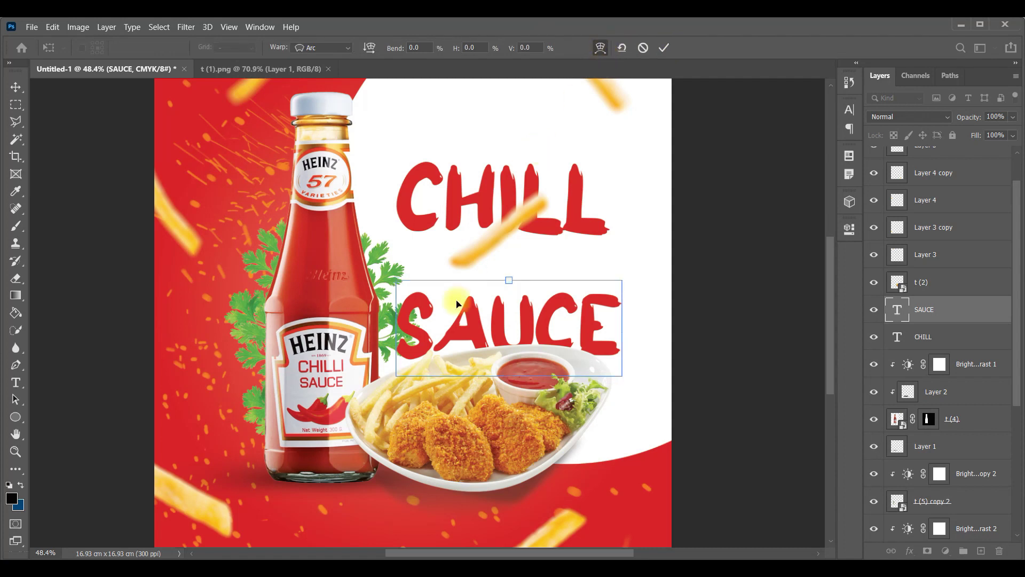
{"action": "left_click", "coordinate": [338, 47]}
{"action": "left_click", "coordinate": [311, 80]}
{"action": "left_click_drag", "start_coordinate": [508, 280], "coordinate": [510, 267]}
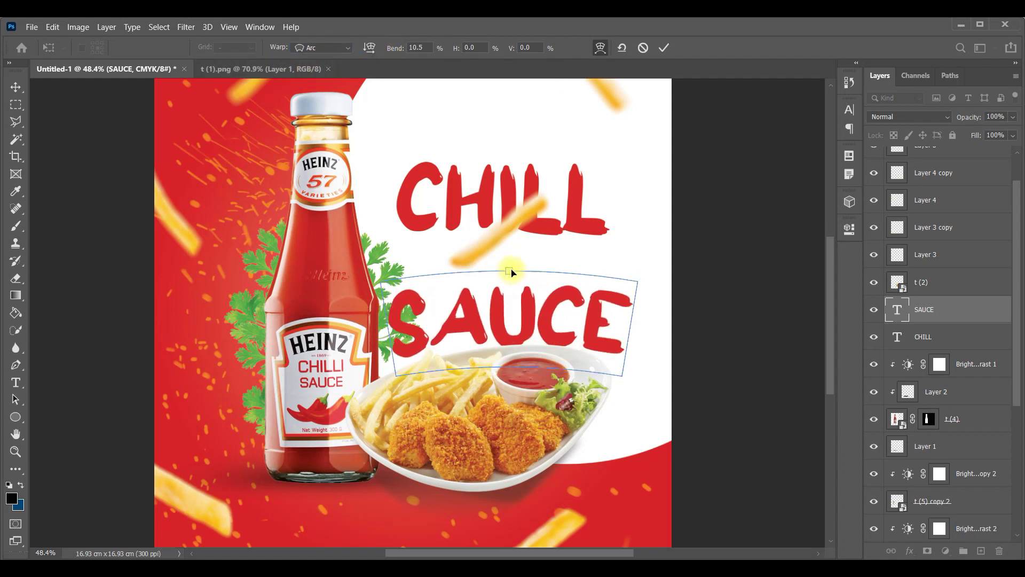
{"action": "left_click_drag", "start_coordinate": [510, 267], "coordinate": [533, 340]}
- Commit the SAUCE arc, lower CHILL, and move its layer above fry Layer 5
{"action": "left_click", "coordinate": [663, 53]}
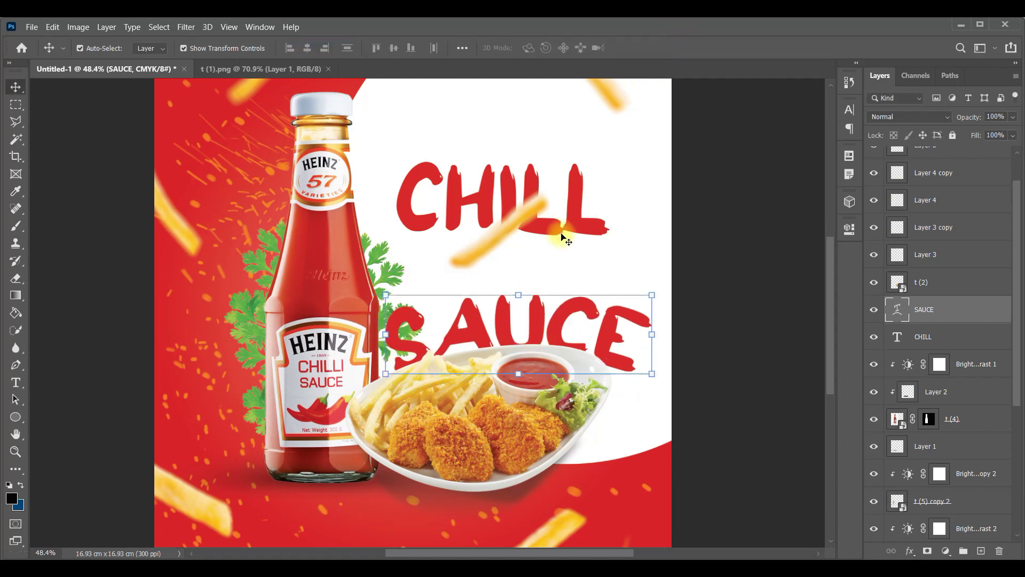
{"action": "left_click", "coordinate": [571, 220]}
{"action": "left_click_drag", "start_coordinate": [571, 220], "coordinate": [569, 253]}
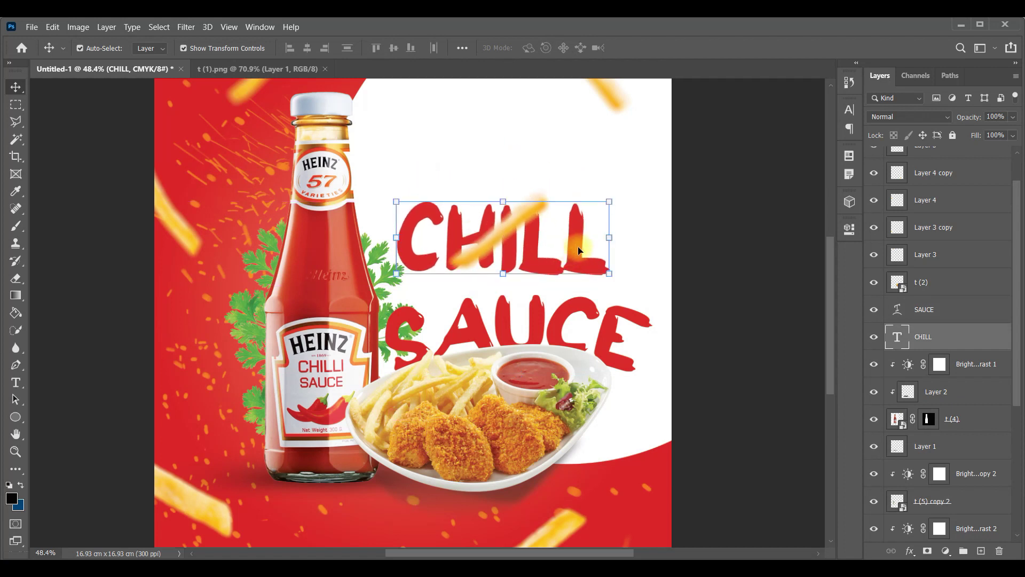
{"action": "left_click_drag", "start_coordinate": [923, 336], "coordinate": [926, 266]}
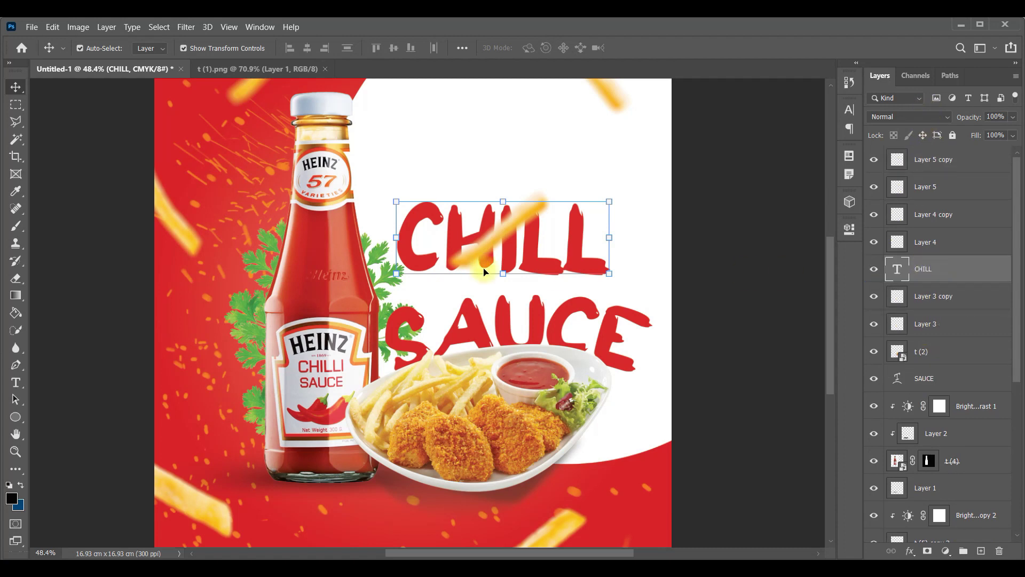
{"action": "left_click", "coordinate": [511, 226]}
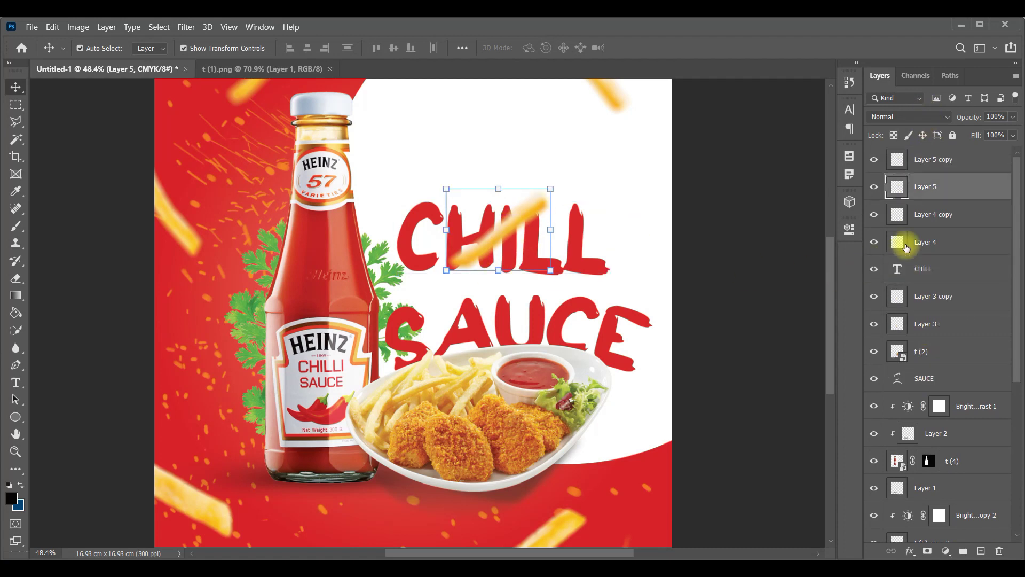
{"action": "left_click_drag", "start_coordinate": [919, 272], "coordinate": [932, 179]}
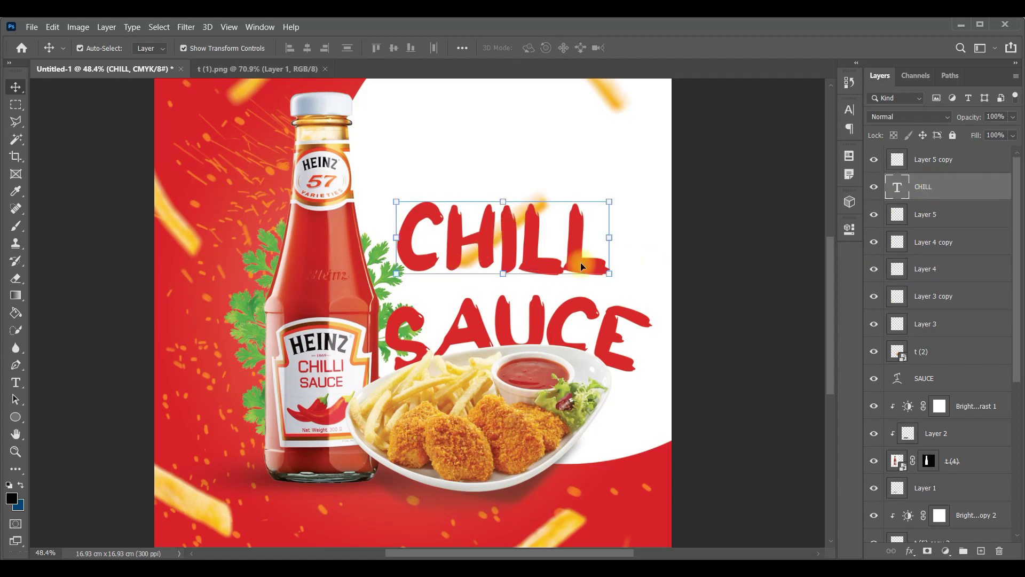
- Give CHILL a gentle Arc warp with bend 12.3 and nudge it lower
{"action": "key", "text": "ctrl+t"}
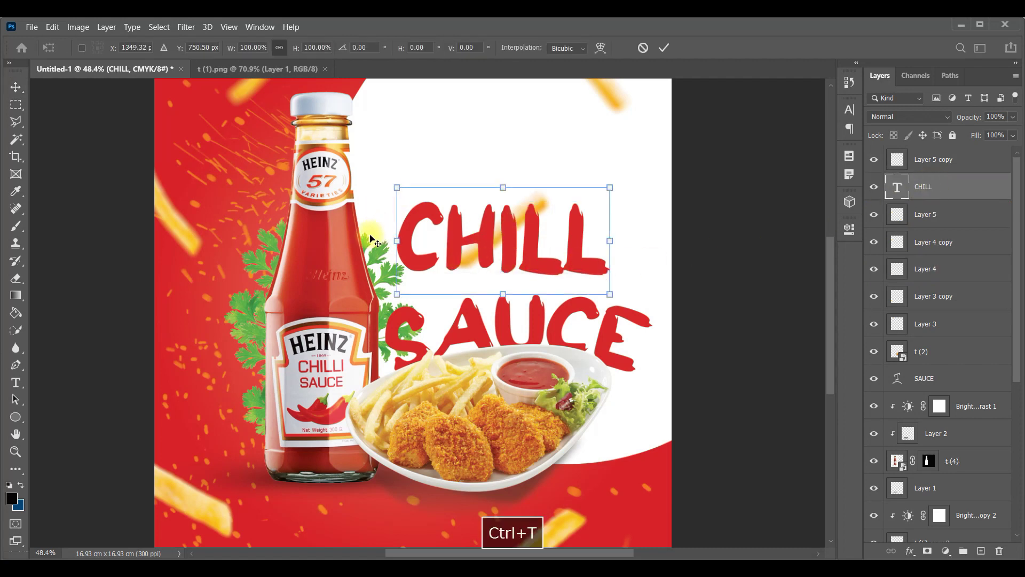
{"action": "left_click", "coordinate": [600, 48]}
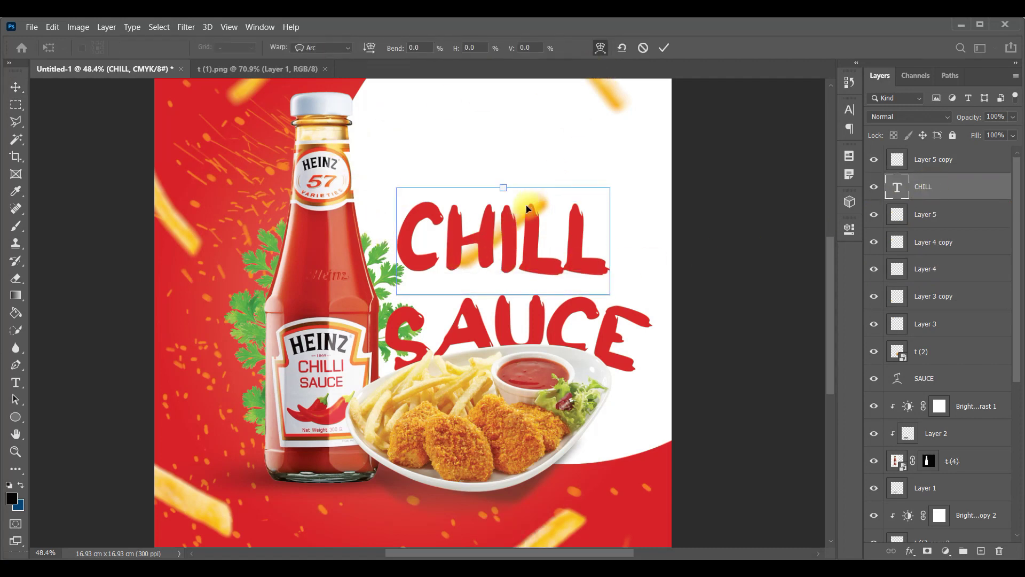
{"action": "left_click_drag", "start_coordinate": [503, 193], "coordinate": [503, 181]}
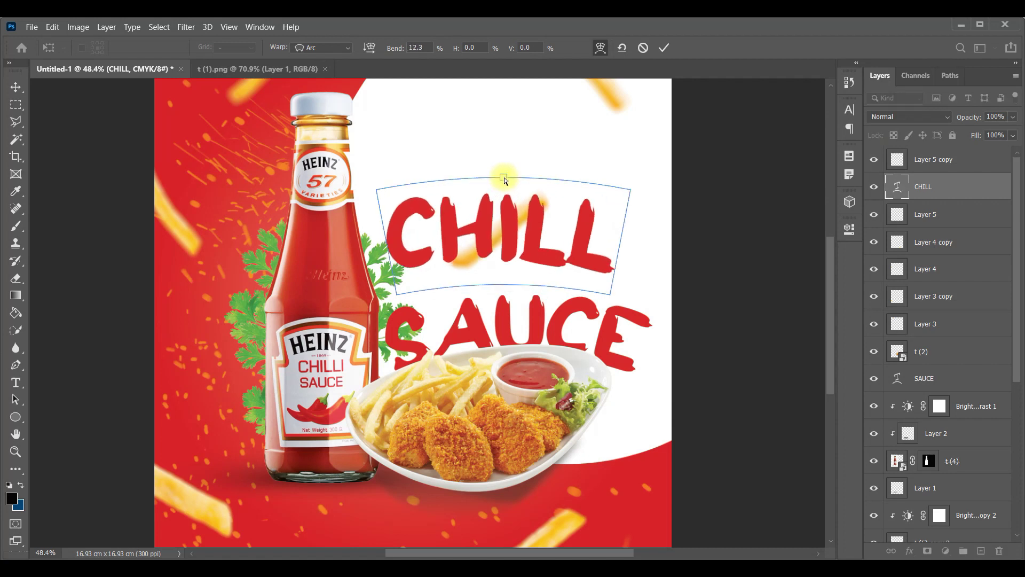
{"action": "left_click", "coordinate": [665, 47]}
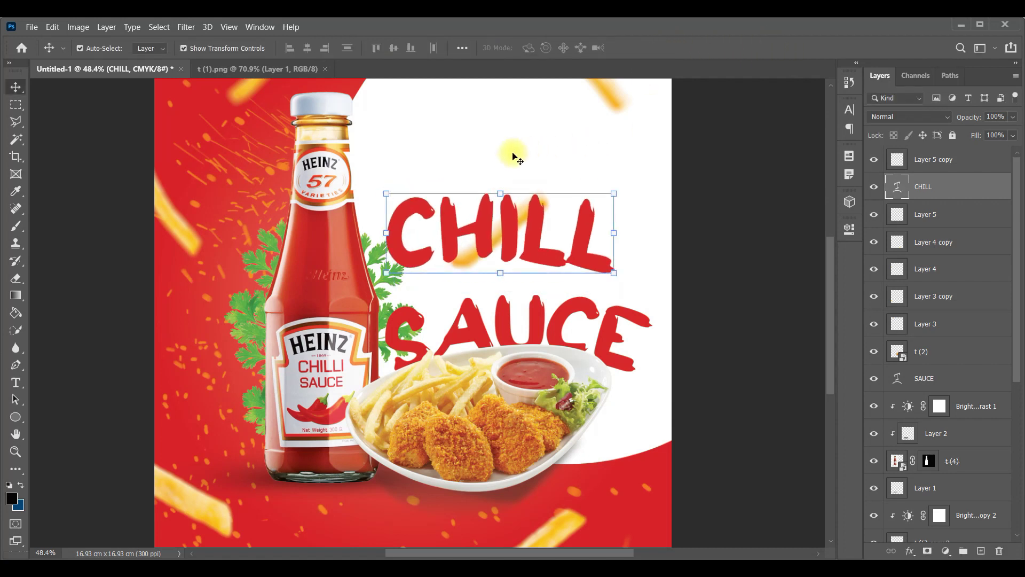
{"action": "left_click_drag", "start_coordinate": [502, 222], "coordinate": [502, 228]}
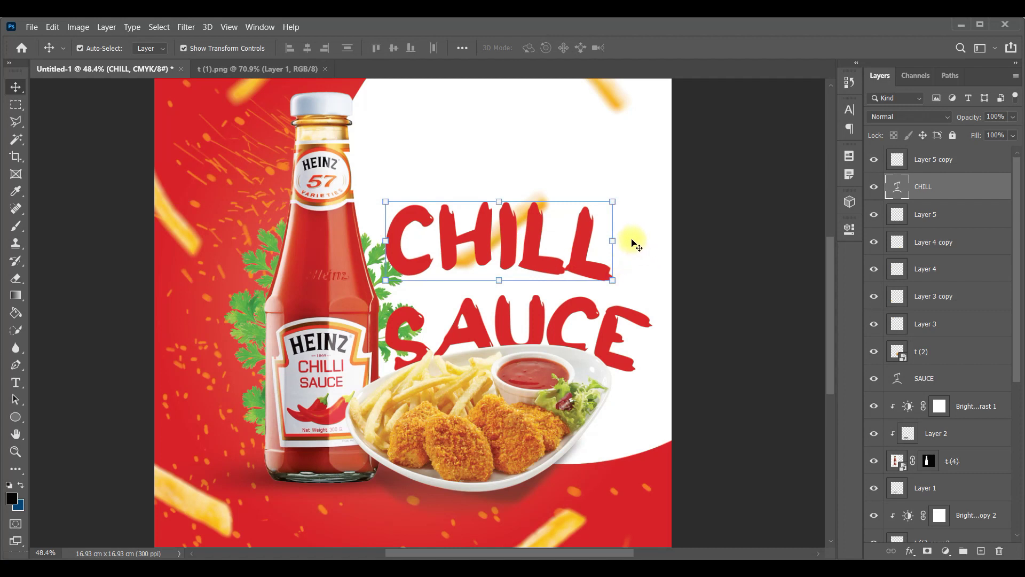
- Rotate CHILL about -3.08° and shift it slightly right and down
{"action": "key", "text": "ctrl+t"}
{"action": "left_click_drag", "start_coordinate": [644, 243], "coordinate": [636, 231]}
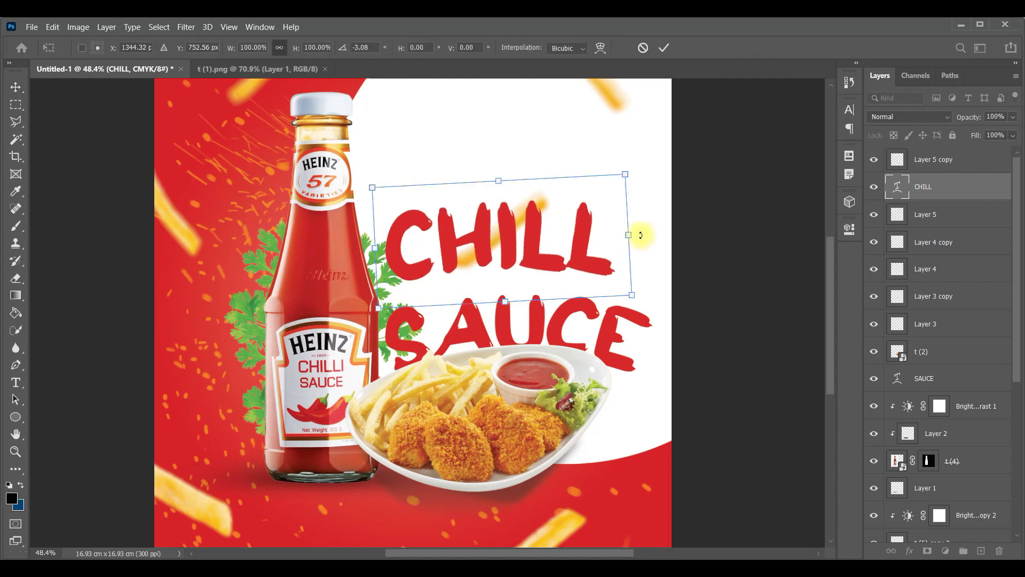
{"action": "left_click_drag", "start_coordinate": [550, 258], "coordinate": [566, 264]}
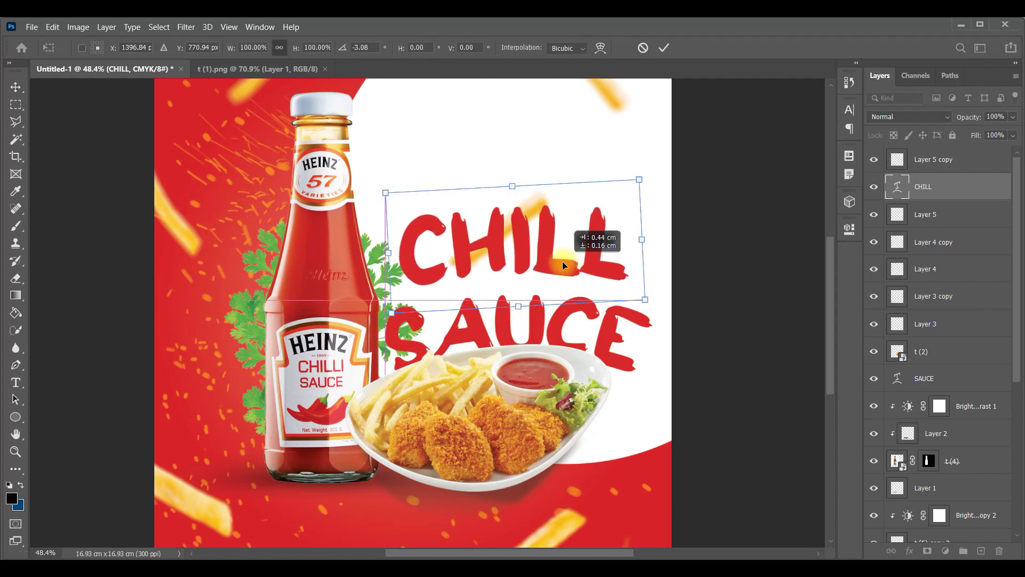
{"action": "left_click", "coordinate": [663, 47]}
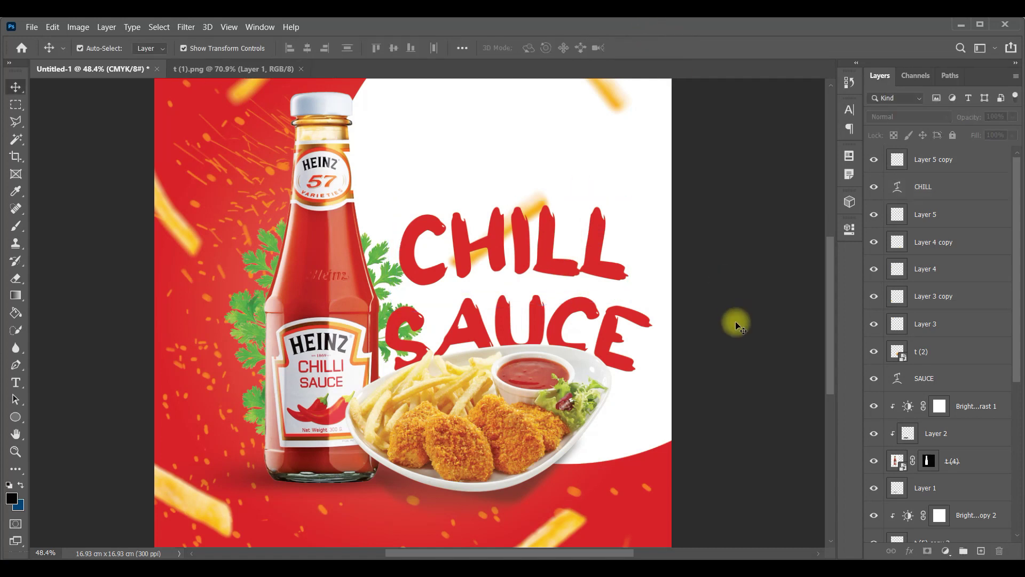
- Drag the t (1) Heinz logo PNG onto the canvas and scale it to 12.5%
{"action": "scroll", "coordinate": [736, 321], "scroll_direction": "down", "scroll_amount": 3, "text": "alt"}
{"action": "scroll", "coordinate": [444, 236], "scroll_direction": "up", "scroll_amount": 2, "text": "alt"}
{"action": "scroll", "coordinate": [475, 258], "scroll_direction": "down", "scroll_amount": 1, "text": "alt"}
{"action": "scroll", "coordinate": [456, 295], "scroll_direction": "up", "scroll_amount": 1, "text": "alt"}
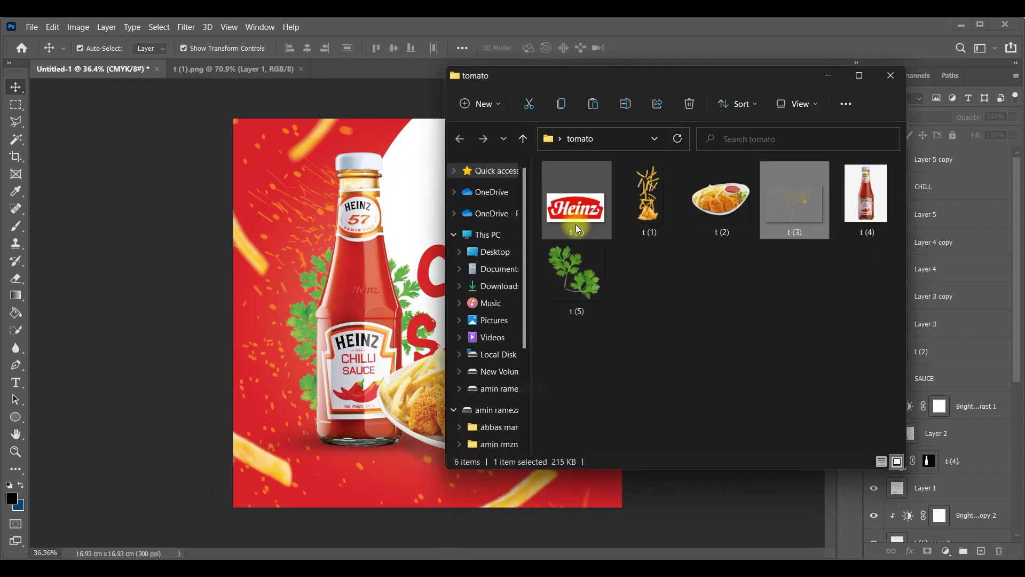
{"action": "left_click", "coordinate": [576, 219]}
{"action": "mouse_move", "coordinate": [582, 213]}
{"action": "left_mouse_down"}
{"action": "mouse_move", "coordinate": [406, 220]}
{"action": "mouse_move", "coordinate": [414, 210]}
{"action": "left_mouse_up"}
{"action": "key", "text": "space"}
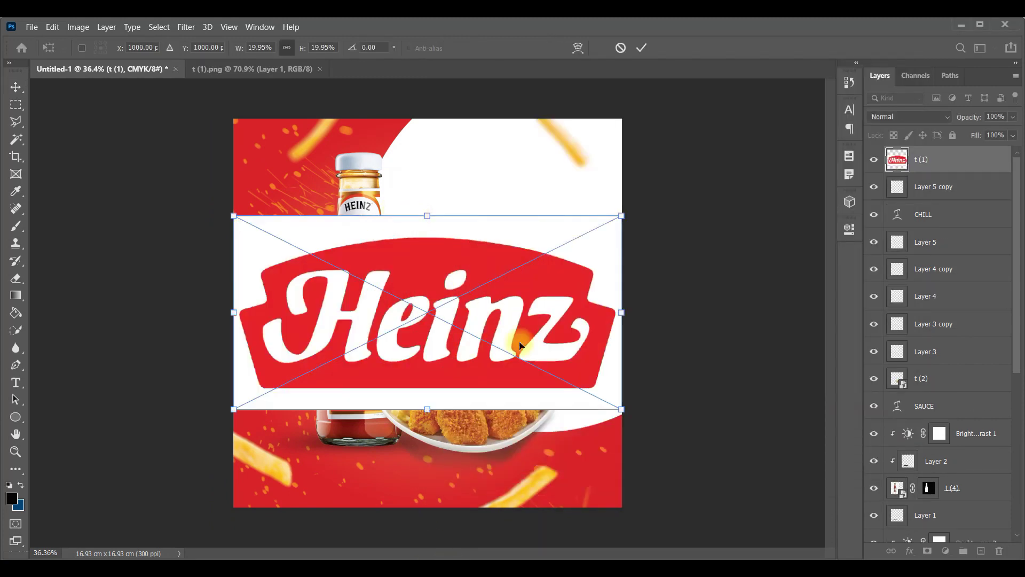
{"action": "mouse_move", "coordinate": [621, 312]}
{"action": "left_mouse_down"}
{"action": "mouse_move", "coordinate": [461, 315]}
{"action": "mouse_move", "coordinate": [549, 227]}
{"action": "left_mouse_up"}
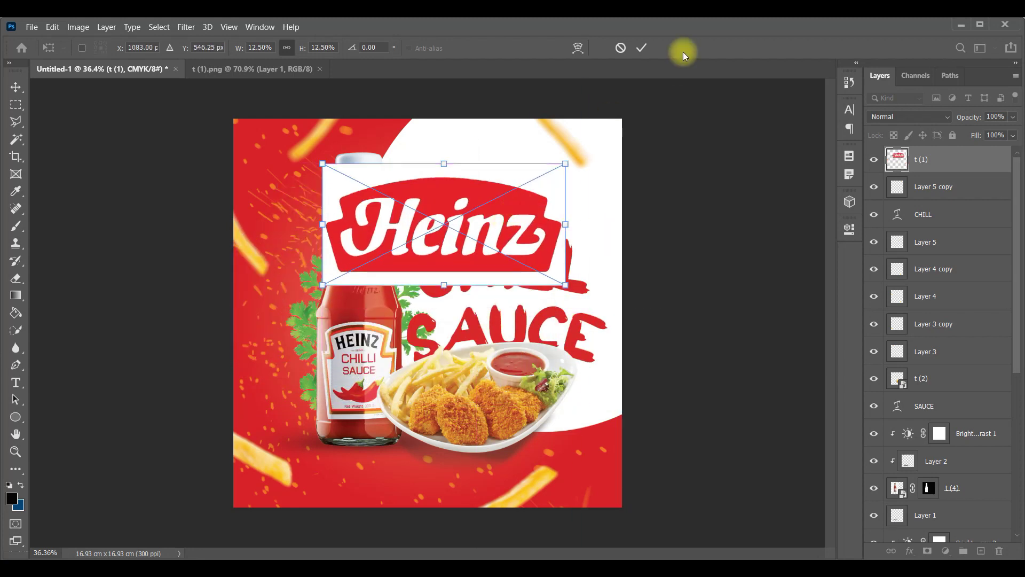
{"action": "left_click", "coordinate": [640, 48]}
{"action": "left_click", "coordinate": [159, 27]}
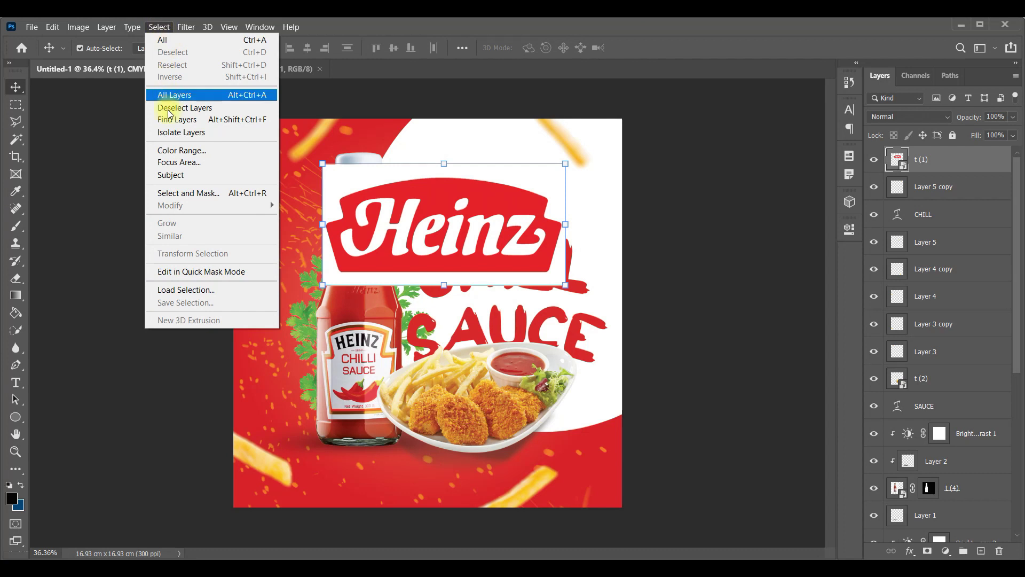
- Mask out the Heinz logo's white background using a Color Range selection of its red
{"action": "left_click", "coordinate": [170, 154]}
{"action": "left_click", "coordinate": [416, 192]}
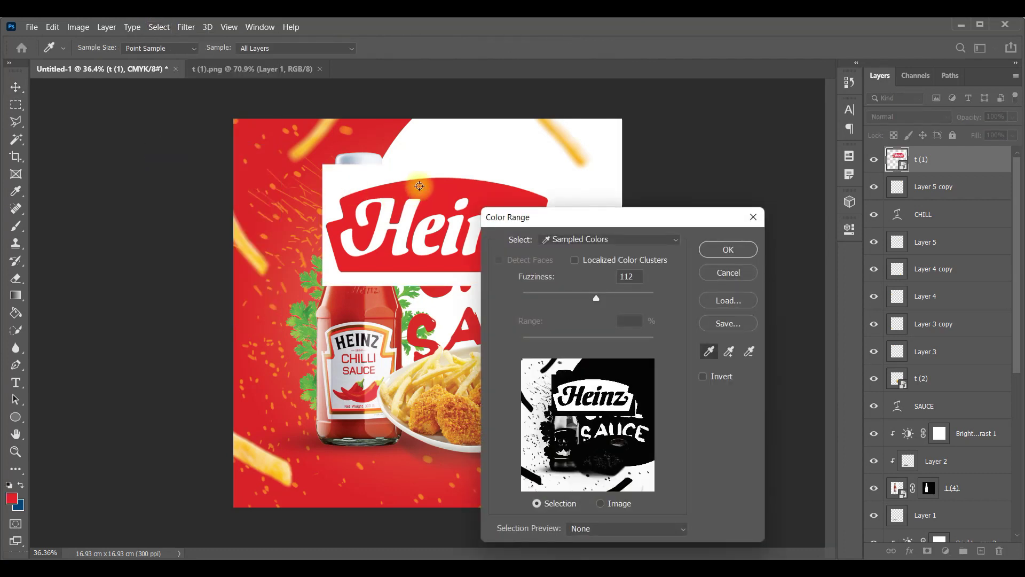
{"action": "left_click", "coordinate": [727, 247]}
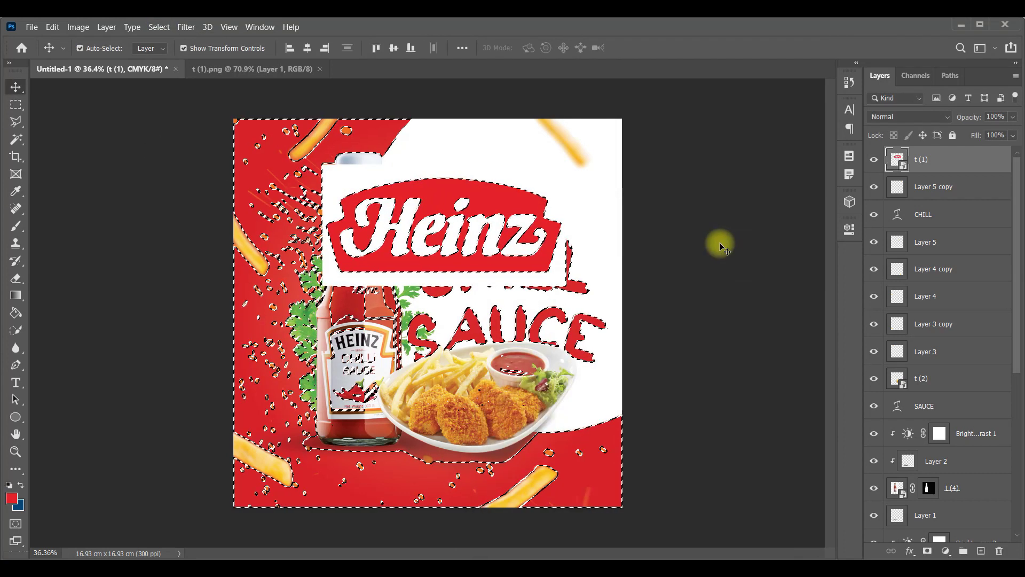
{"action": "left_click", "coordinate": [928, 550]}
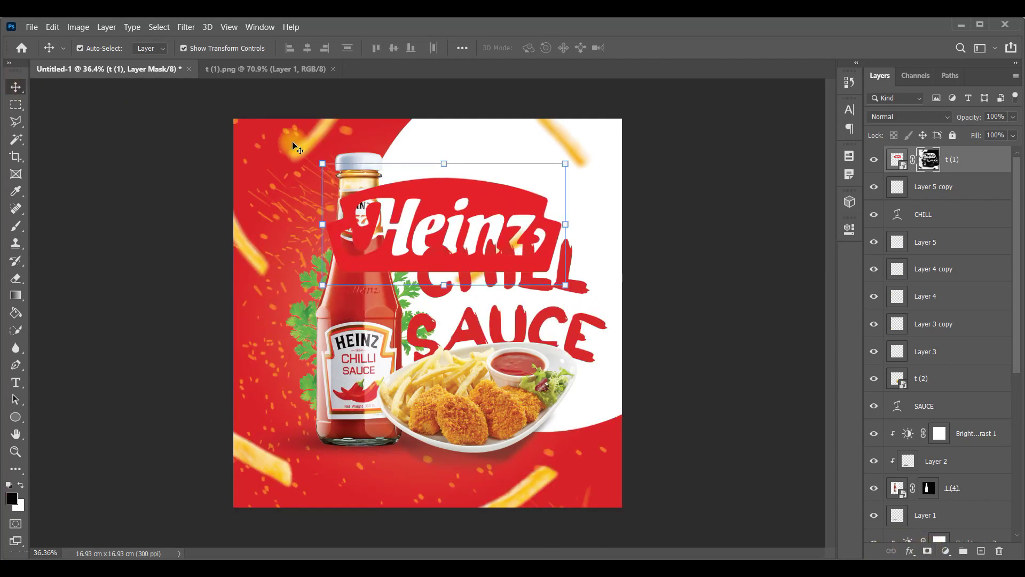
- Move the logo to the top right and scale it to about 60.7% above CHILL
{"action": "left_click_drag", "start_coordinate": [481, 203], "coordinate": [535, 159]}
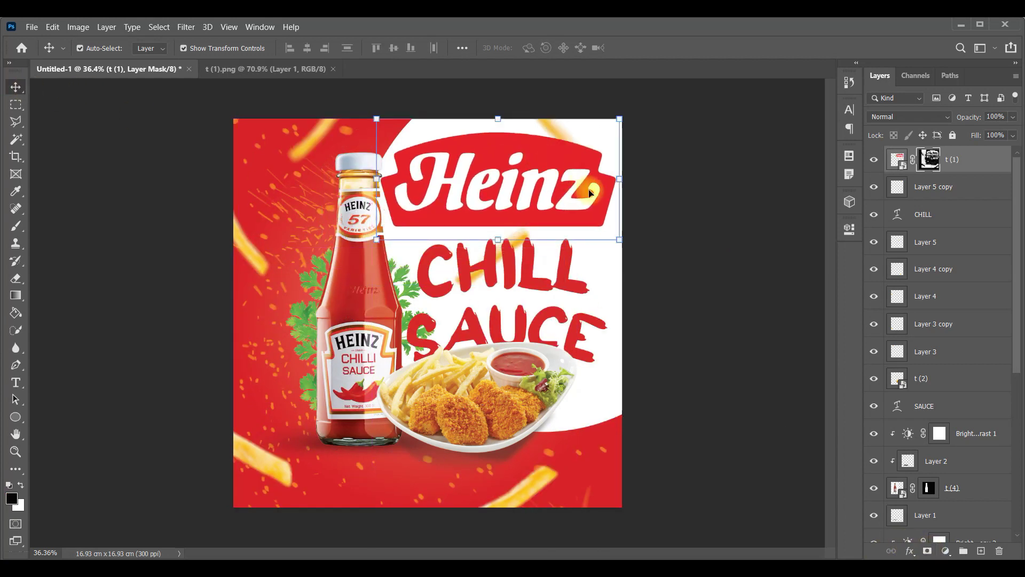
{"action": "mouse_move", "coordinate": [622, 181]}
{"action": "left_mouse_down"}
{"action": "mouse_move", "coordinate": [502, 181]}
{"action": "mouse_move", "coordinate": [523, 177]}
{"action": "mouse_move", "coordinate": [498, 221]}
{"action": "mouse_move", "coordinate": [511, 192]}
{"action": "left_mouse_up"}
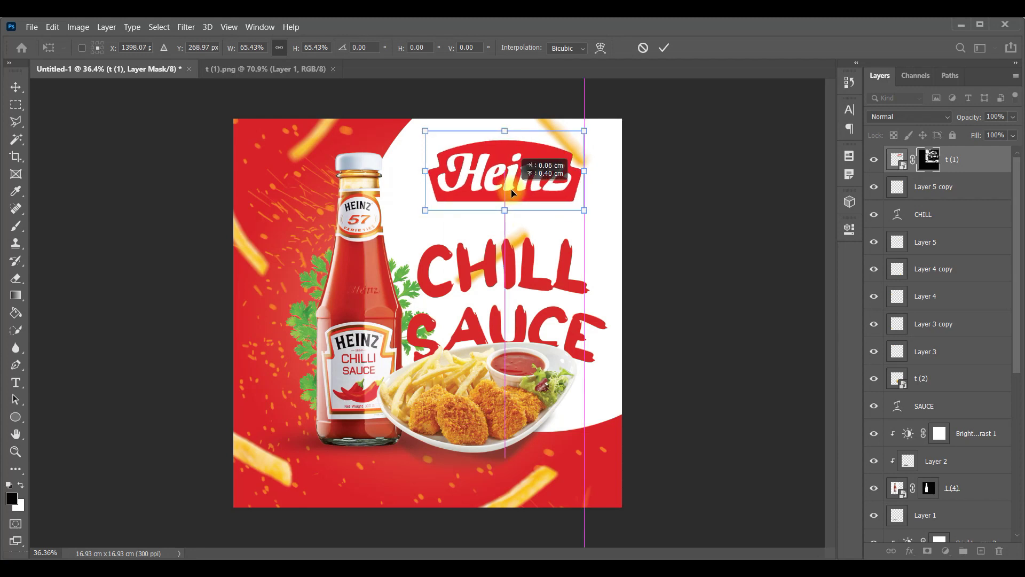
{"action": "left_click_drag", "start_coordinate": [583, 132], "coordinate": [573, 137]}
{"action": "left_click_drag", "start_coordinate": [512, 171], "coordinate": [515, 174]}
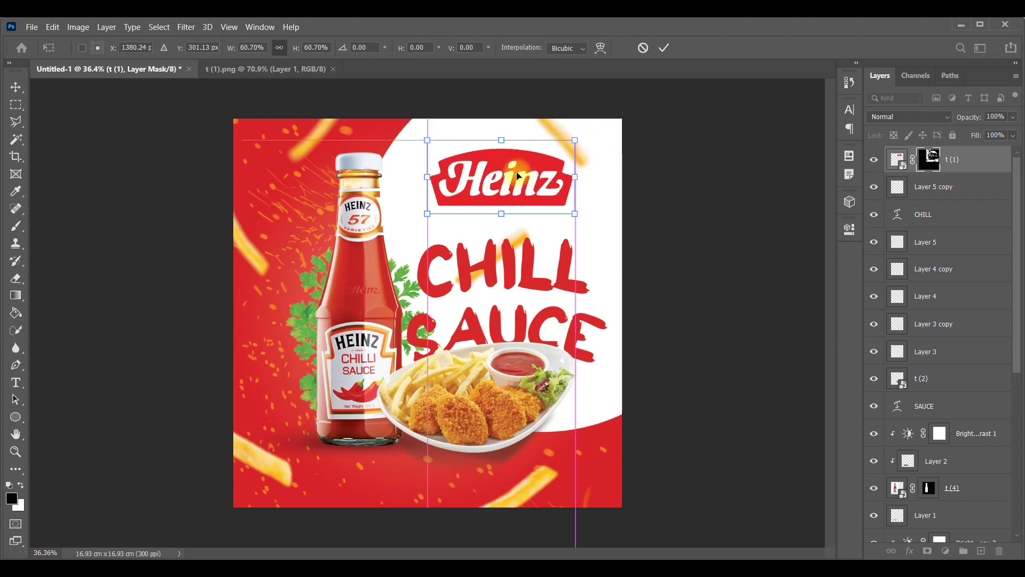
{"action": "key", "text": "Return"}
- Nudge the t (1) Heinz logo to centre it over the headline, then deselect
{"action": "scroll", "coordinate": [560, 258], "scroll_direction": "down", "scroll_amount": 3}
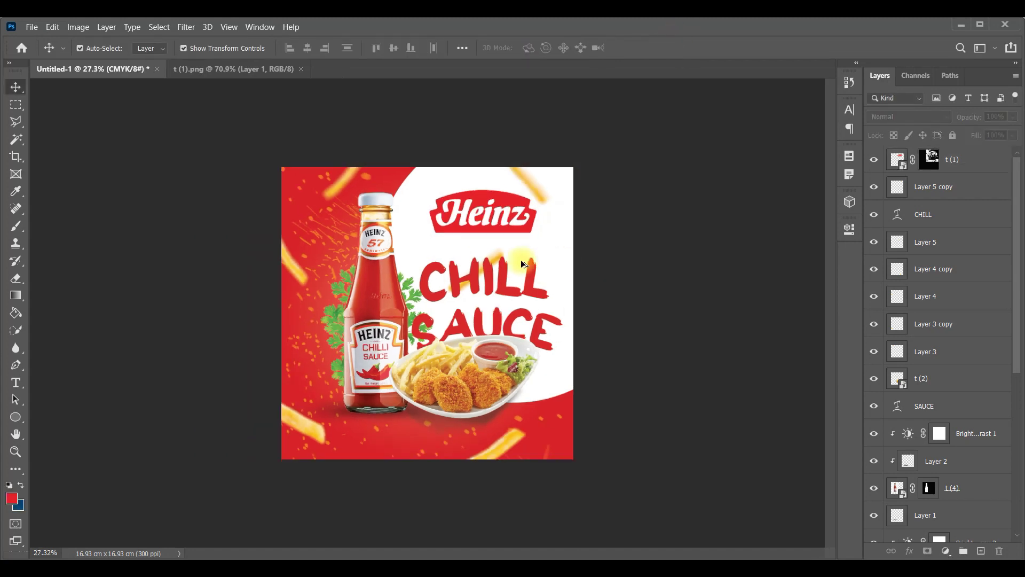
{"action": "scroll", "coordinate": [483, 222], "scroll_direction": "up", "scroll_amount": 3}
{"action": "scroll", "coordinate": [514, 154], "scroll_direction": "up", "scroll_amount": 1}
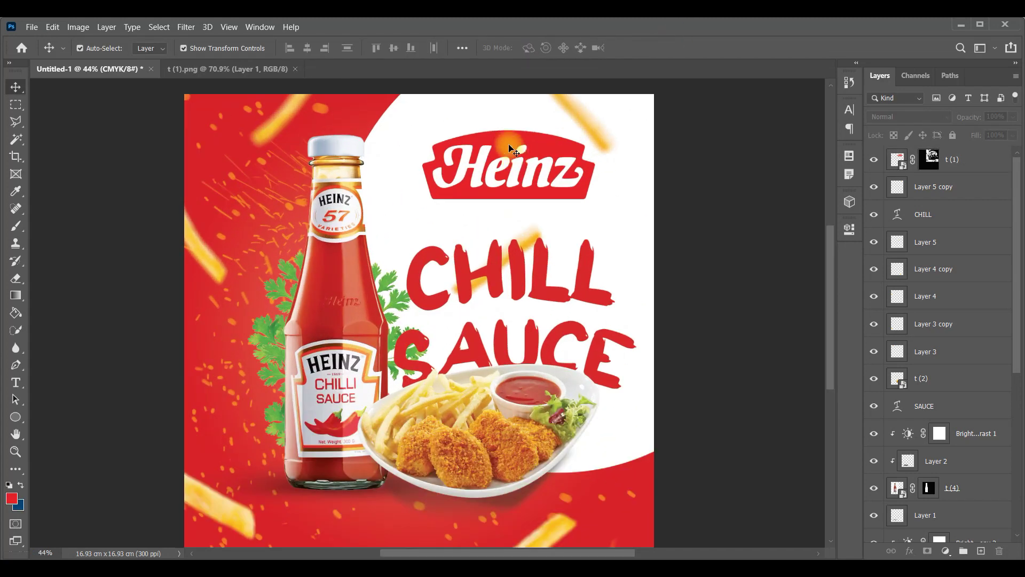
{"action": "left_click_drag", "start_coordinate": [513, 145], "coordinate": [511, 145]}
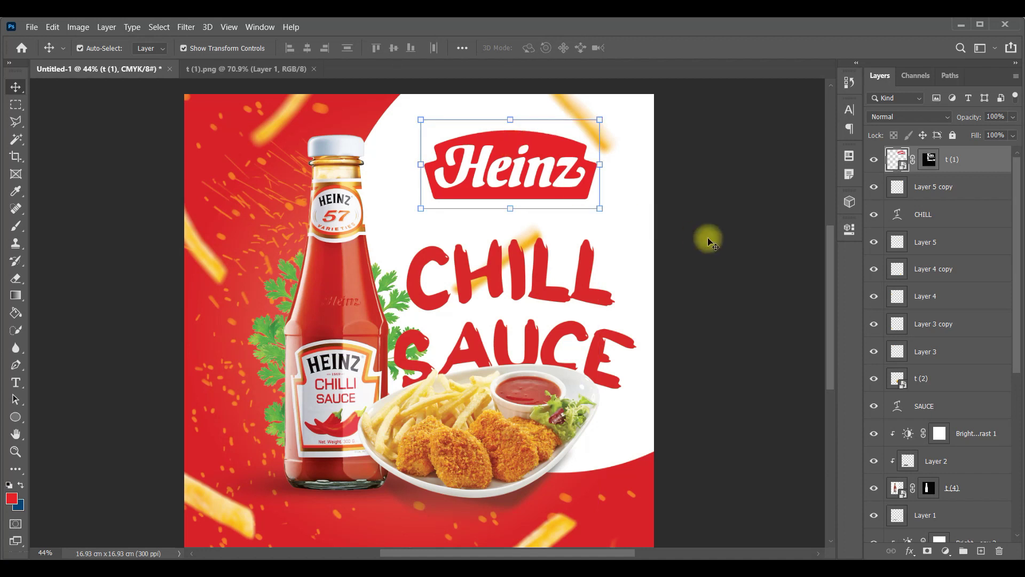
{"action": "left_click", "coordinate": [688, 248]}
{"action": "scroll", "coordinate": [533, 328], "scroll_direction": "down", "scroll_amount": 2}
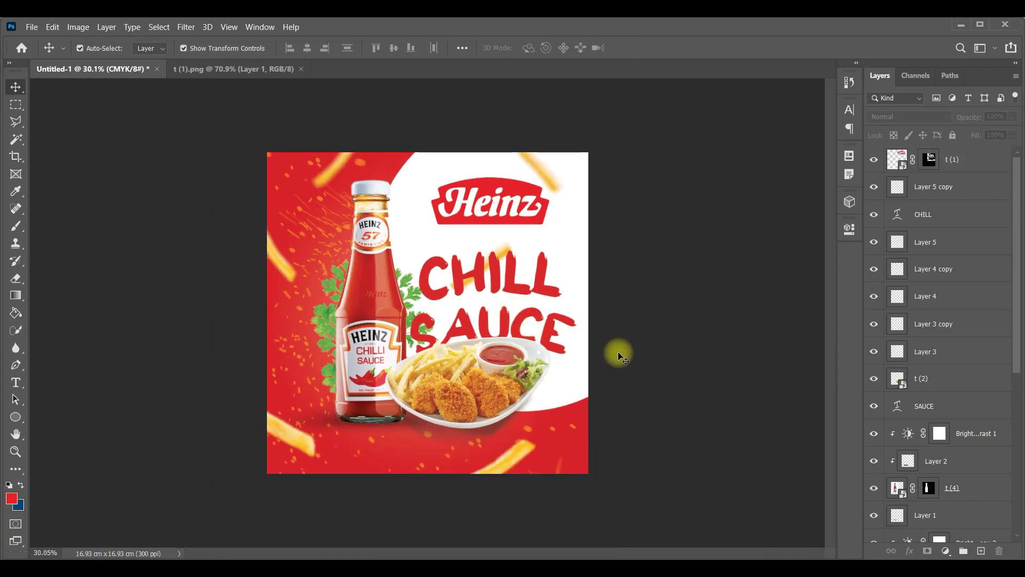